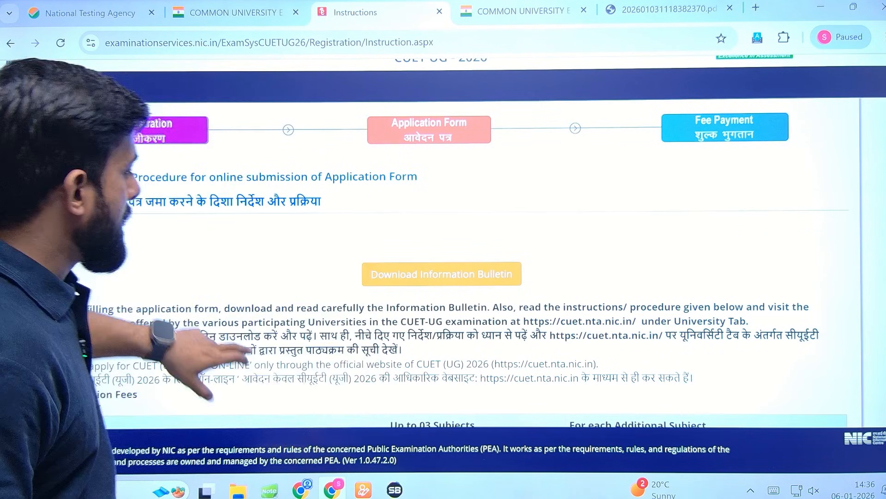
Read through the online application instructions, examination fees, application steps and password policy on the instructions page
{"action": "scroll", "coordinate": [462, 240], "scroll_direction": "down", "scroll_amount": 5}
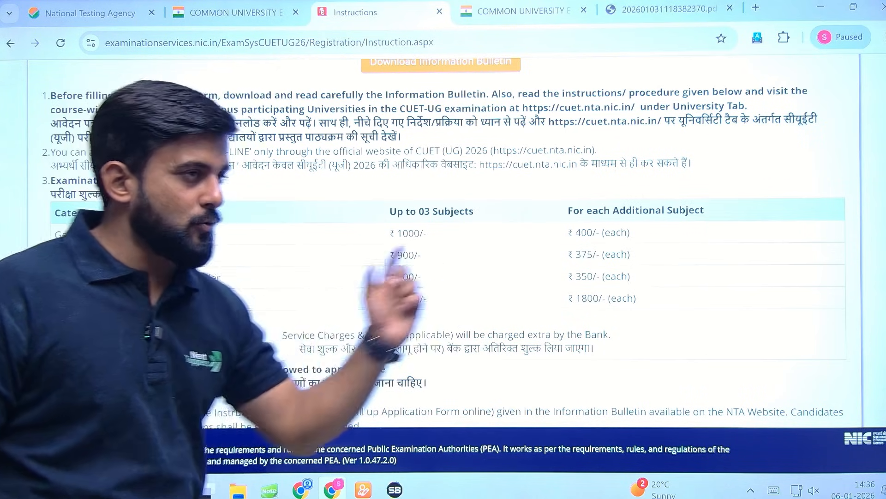
{"action": "scroll", "coordinate": [143, 302], "scroll_direction": "down", "scroll_amount": 1}
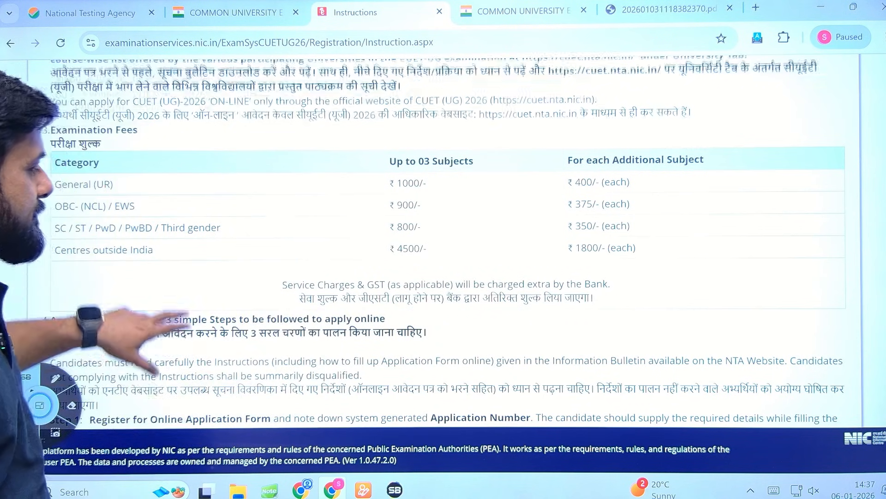
{"action": "scroll", "coordinate": [153, 323], "scroll_direction": "down", "scroll_amount": 5}
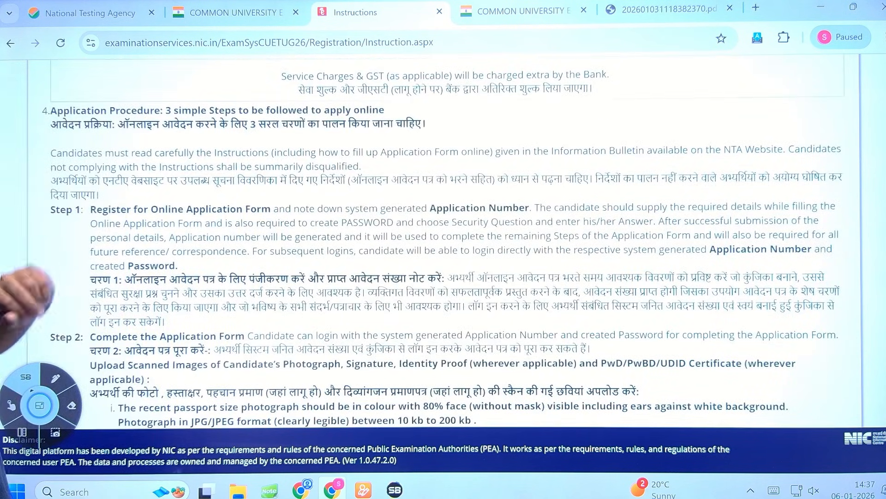
{"action": "scroll", "coordinate": [138, 333], "scroll_direction": "down", "scroll_amount": 2}
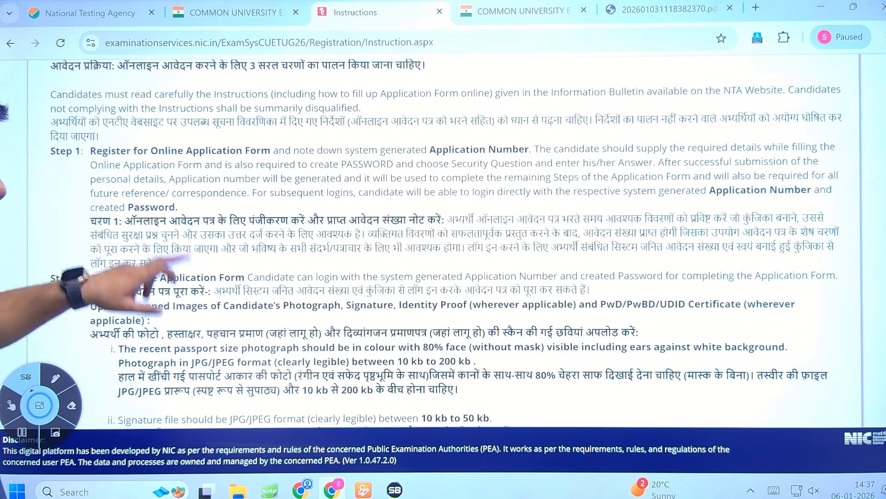
{"action": "scroll", "coordinate": [152, 277], "scroll_direction": "down", "scroll_amount": 3}
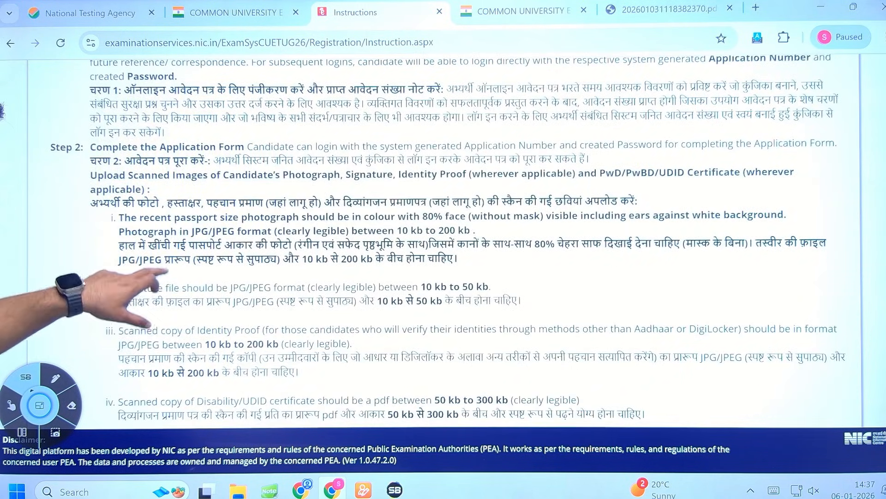
{"action": "scroll", "coordinate": [157, 282], "scroll_direction": "down", "scroll_amount": 1}
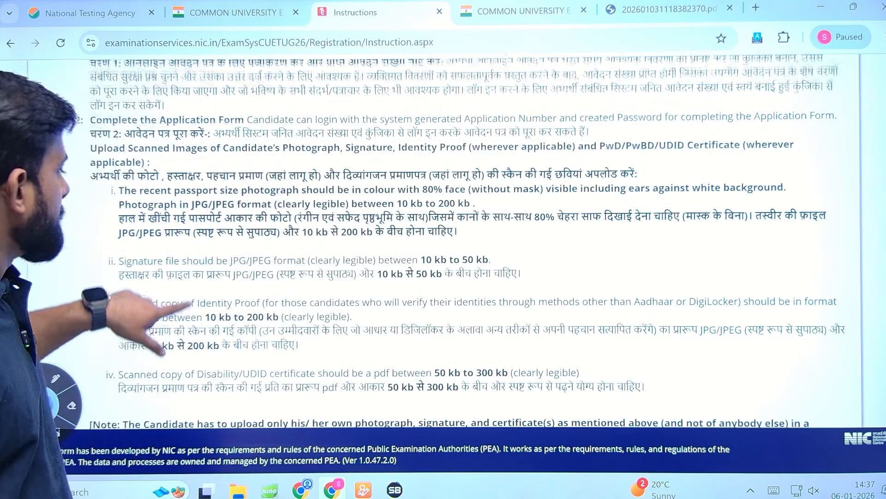
{"action": "scroll", "coordinate": [443, 240], "scroll_direction": "down", "scroll_amount": 2}
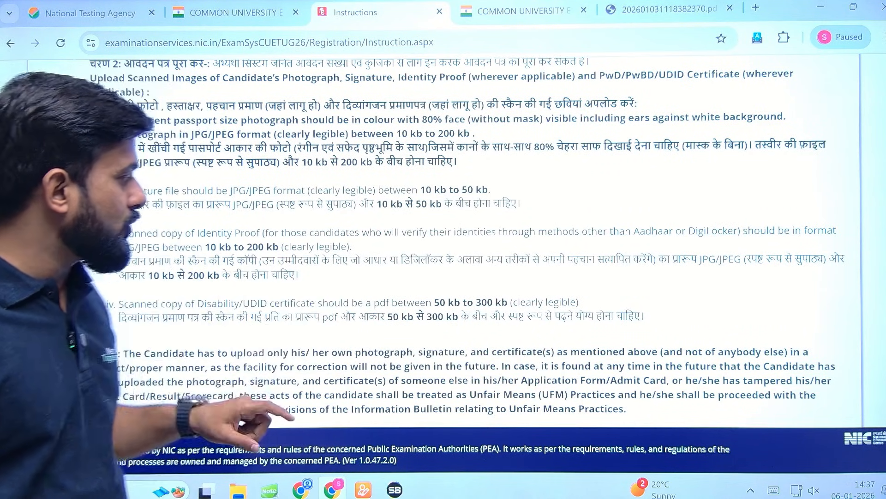
{"action": "scroll", "coordinate": [443, 240], "scroll_direction": "down", "scroll_amount": 2}
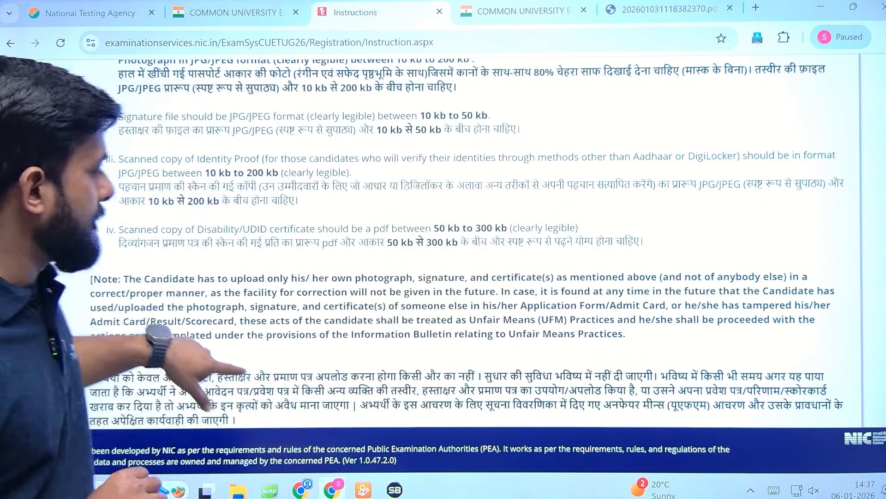
{"action": "scroll", "coordinate": [443, 240], "scroll_direction": "down", "scroll_amount": 2}
{"action": "scroll", "coordinate": [444, 240], "scroll_direction": "down", "scroll_amount": 7}
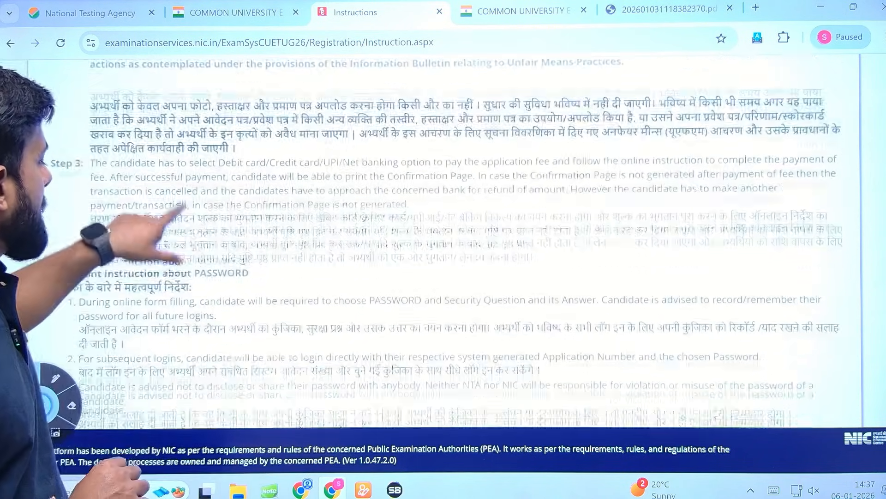
{"action": "scroll", "coordinate": [443, 240], "scroll_direction": "down", "scroll_amount": 1}
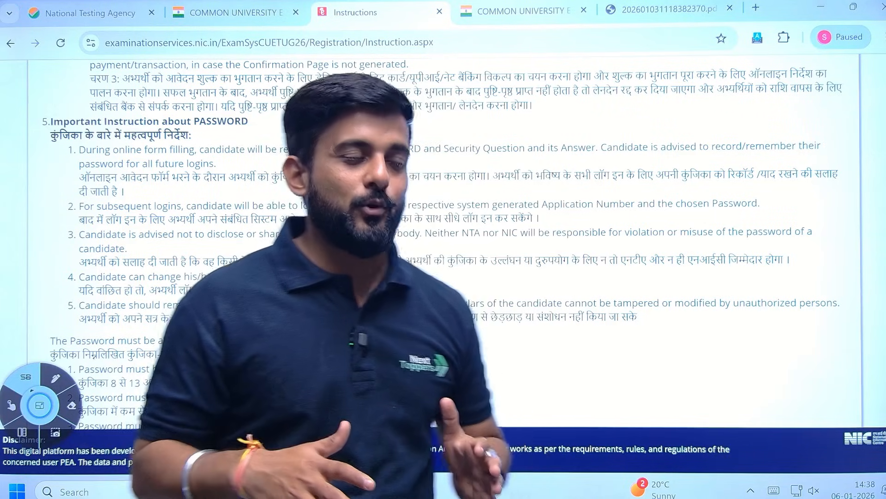
{"action": "scroll", "coordinate": [443, 240], "scroll_direction": "down", "scroll_amount": 6}
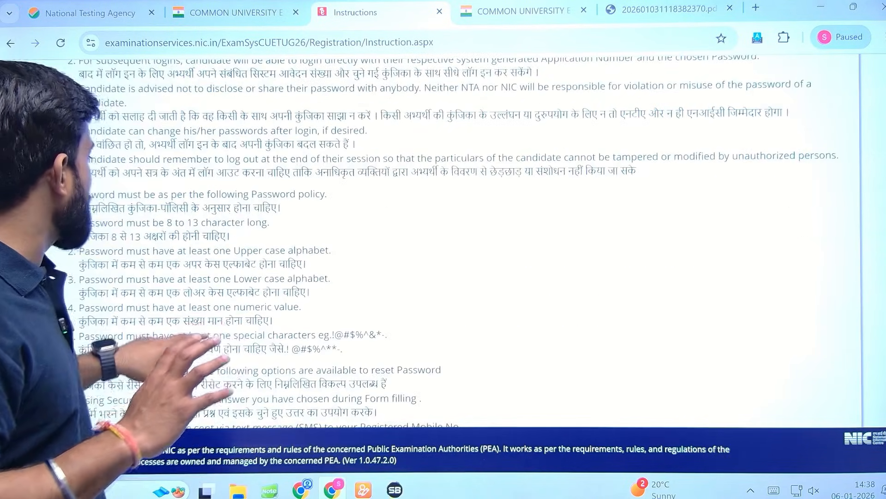
{"action": "scroll", "coordinate": [443, 240], "scroll_direction": "down", "scroll_amount": 4}
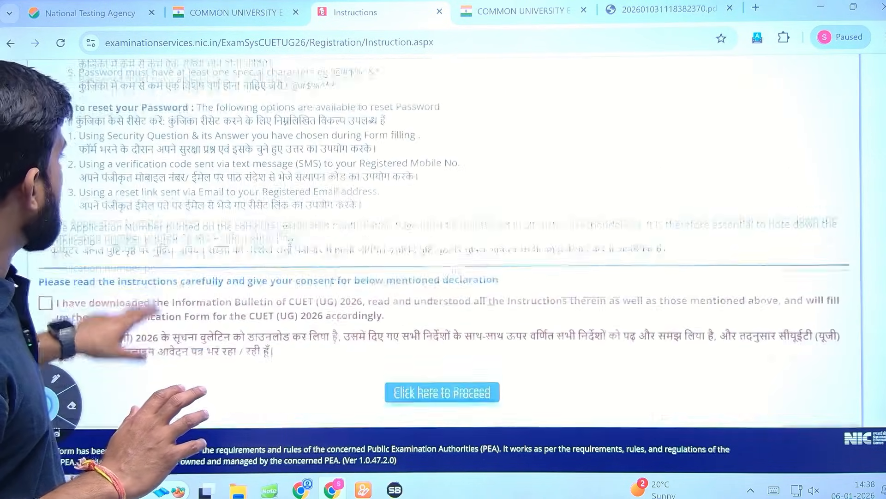
{"action": "scroll", "coordinate": [443, 240], "scroll_direction": "up", "scroll_amount": 5}
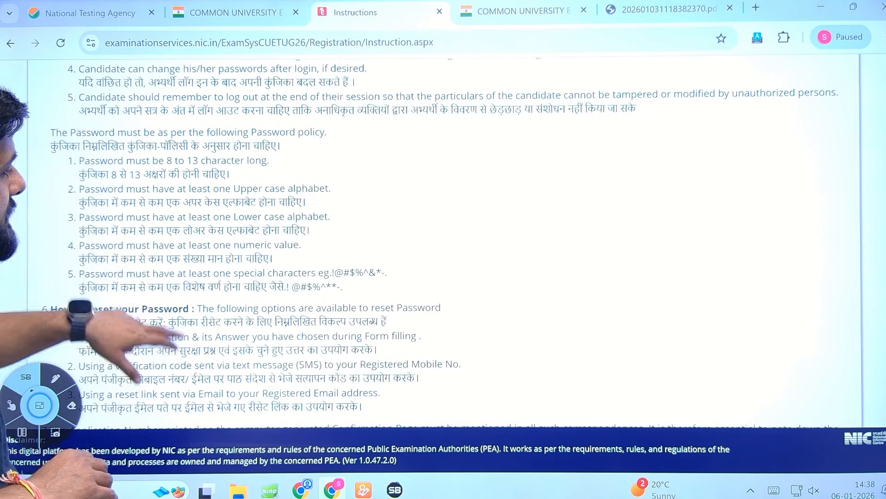
{"action": "scroll", "coordinate": [443, 240], "scroll_direction": "down", "scroll_amount": 5}
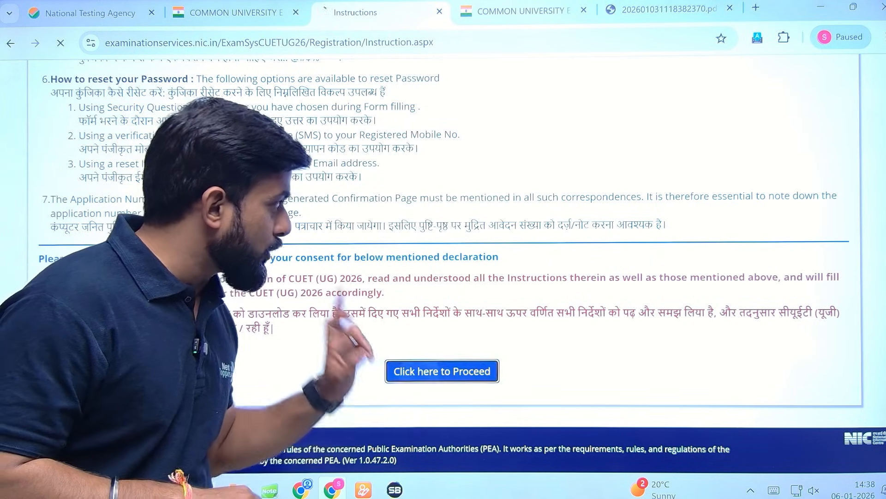
Open New Registration for CUET(UG)-2026 and proceed past the accepted instructions declaration to the registration form
{"action": "left_click", "coordinate": [442, 371]}
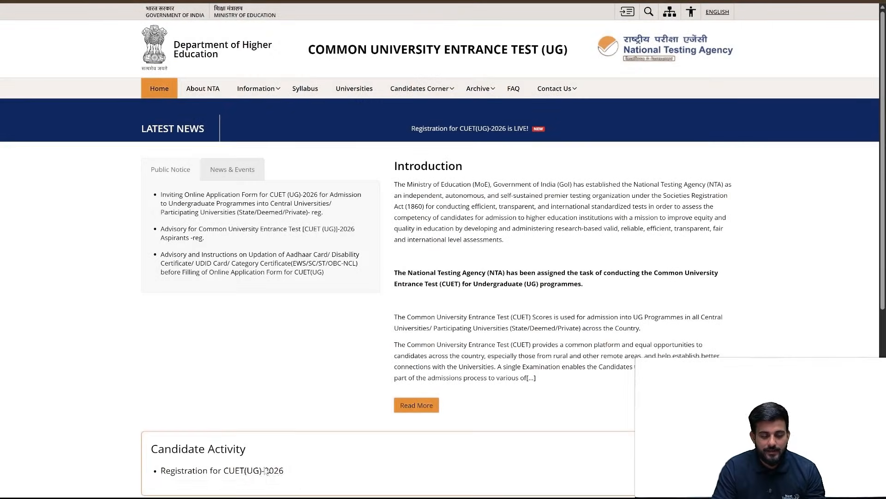
{"action": "left_click", "coordinate": [266, 470]}
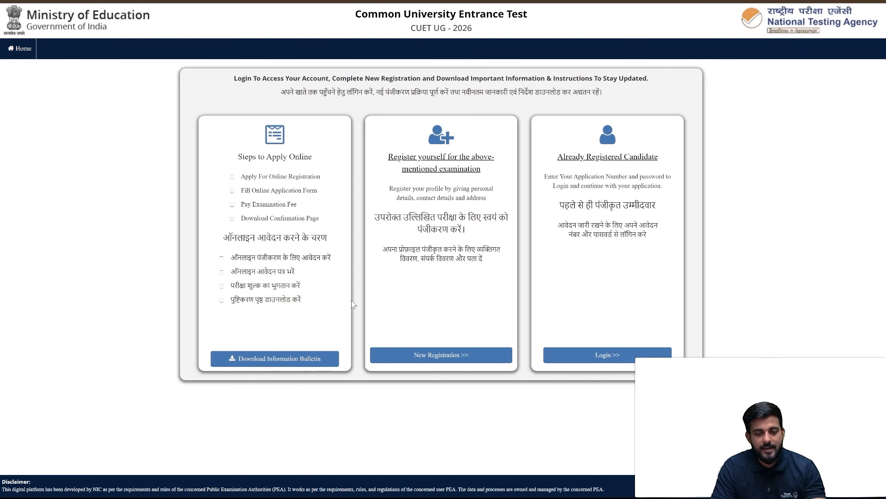
{"action": "left_click", "coordinate": [396, 356]}
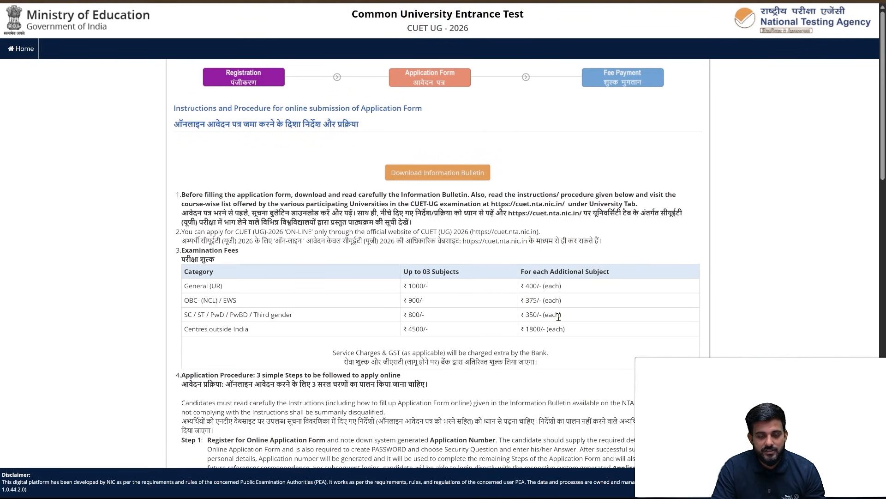
{"action": "scroll", "coordinate": [559, 317], "scroll_direction": "down", "scroll_amount": 20}
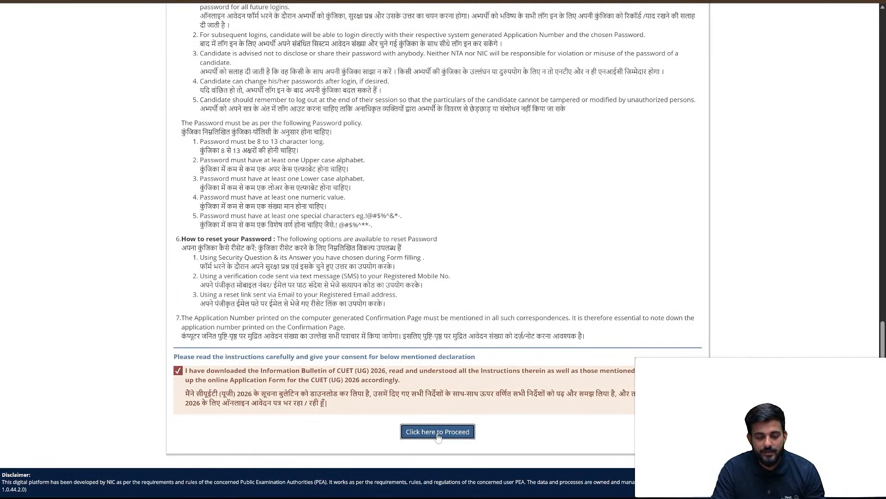
{"action": "left_click", "coordinate": [438, 432]}
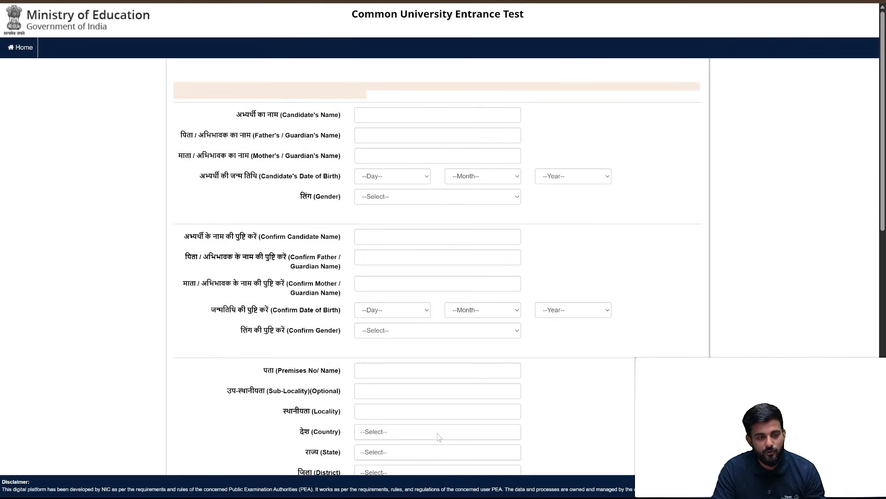
Enter the candidate's name, father's/guardian's name and mother's/guardian's name in the personal details
{"action": "left_click", "coordinate": [404, 118]}
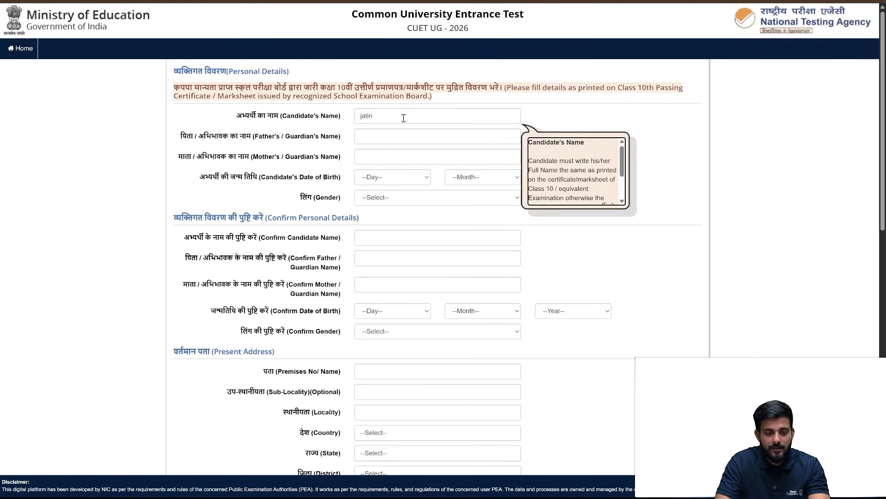
{"action": "key", "text": "Tab"}
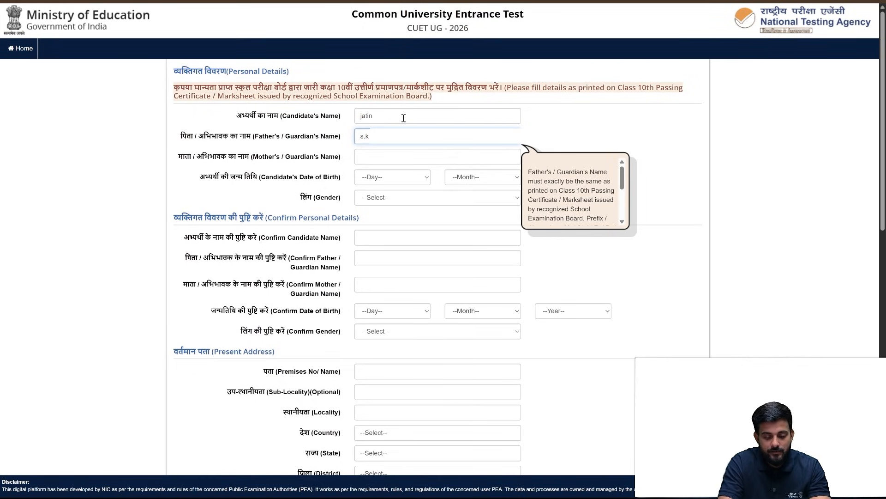
{"action": "key", "text": "Tab"}
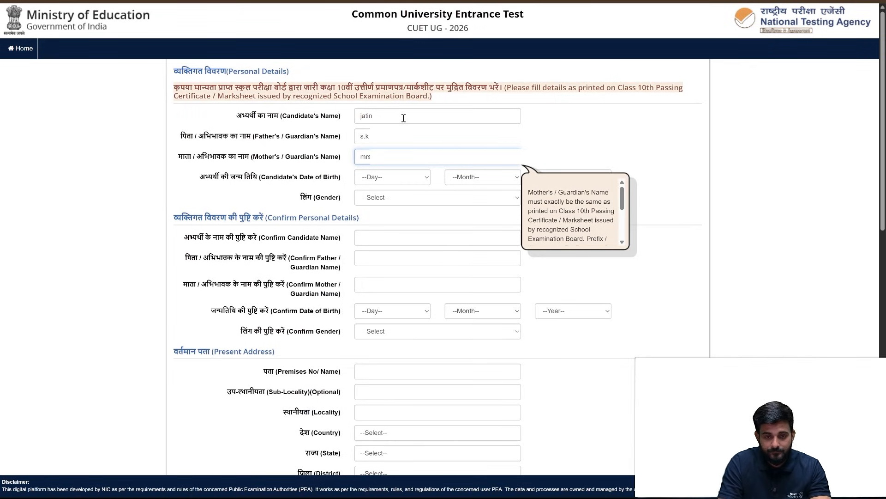
{"action": "key", "text": "Tab"}
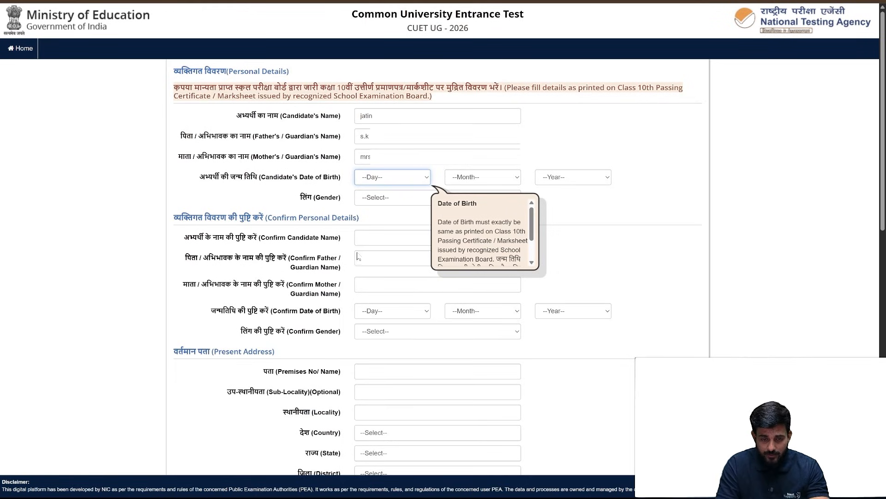
Set the candidate's date of birth and gender as Male, and repeat the date of birth in the confirmation fields
{"action": "type", "text": "07"}
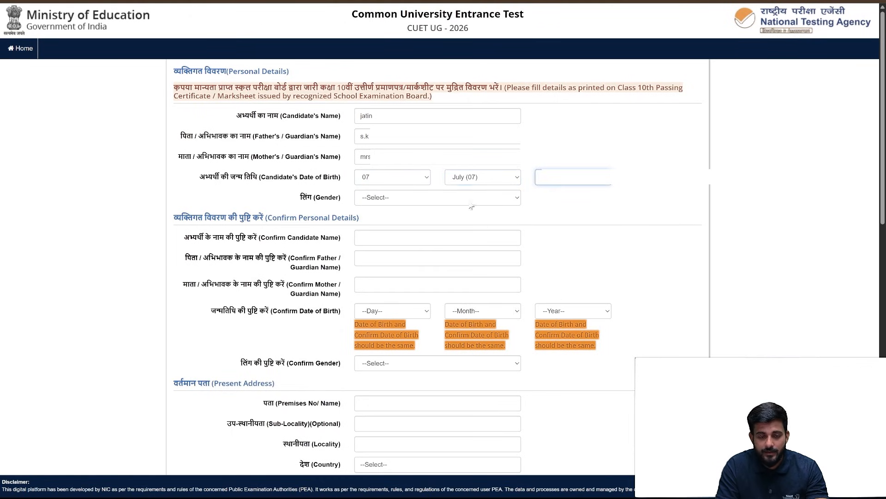
{"action": "left_click", "coordinate": [408, 221]}
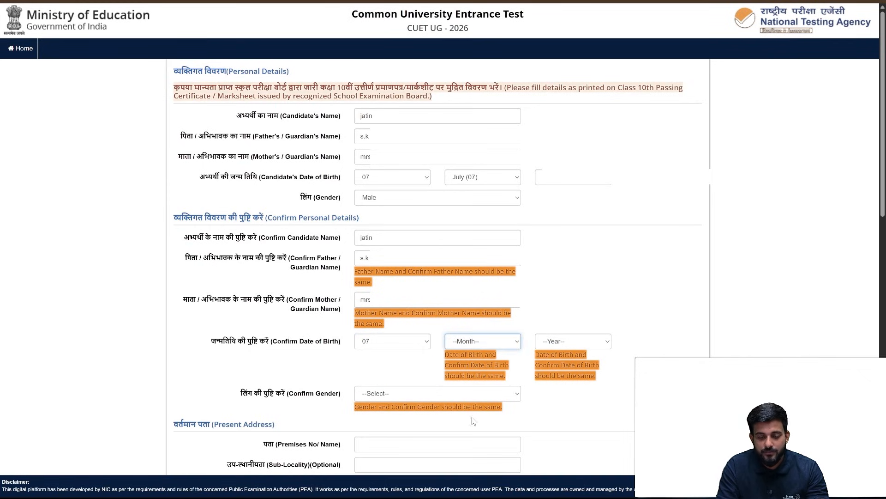
{"action": "left_click", "coordinate": [474, 434]}
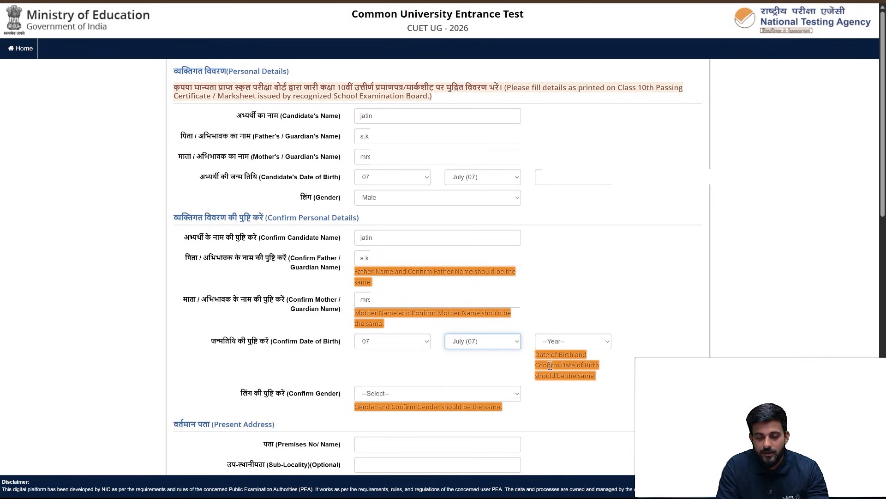
{"action": "left_click", "coordinate": [569, 342]}
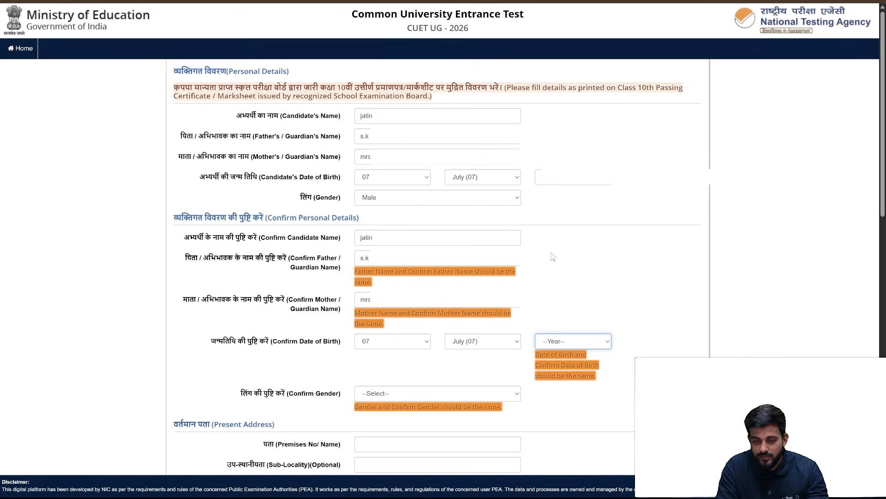
{"action": "left_click", "coordinate": [554, 236]}
Set the confirmation gender to Male so it matches the candidate's gender
{"action": "scroll", "coordinate": [390, 353], "scroll_direction": "down", "scroll_amount": 2}
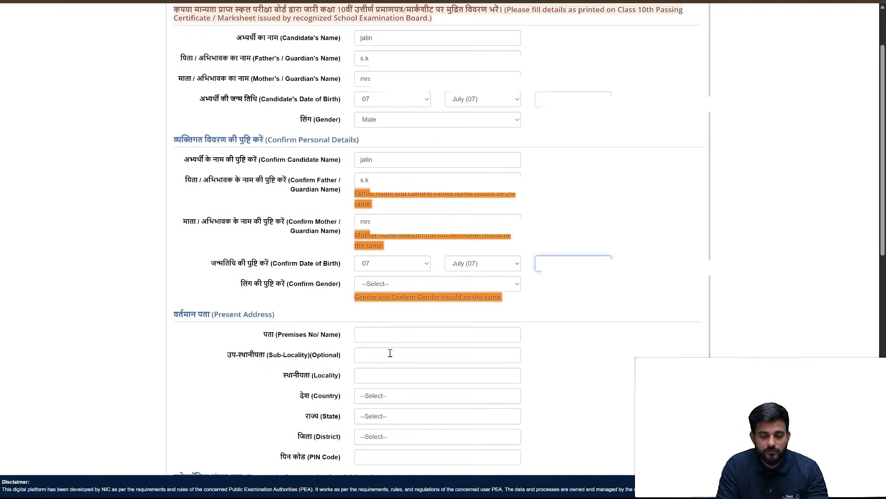
{"action": "left_click", "coordinate": [396, 283]}
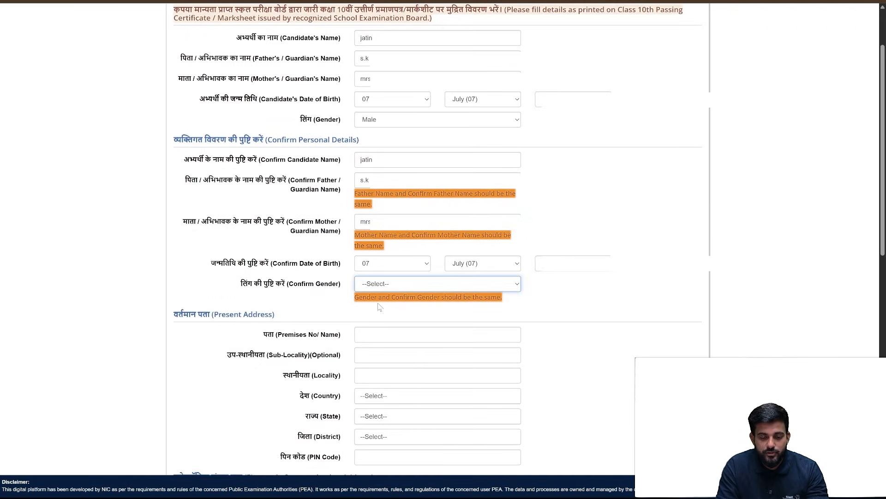
{"action": "left_click", "coordinate": [372, 326]}
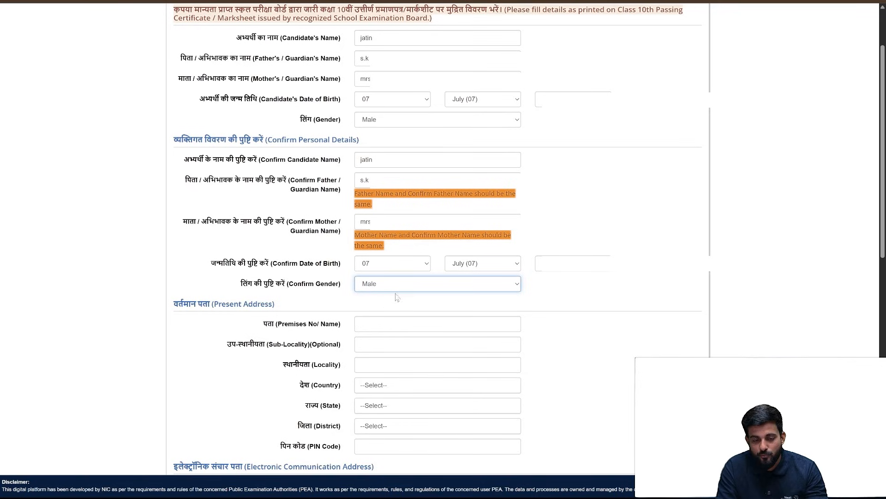
{"action": "left_click", "coordinate": [393, 126]}
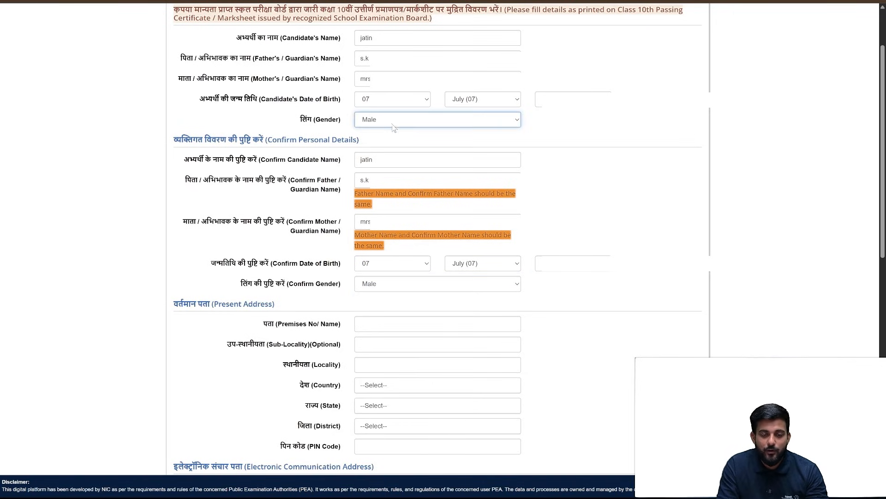
{"action": "left_click", "coordinate": [381, 285]}
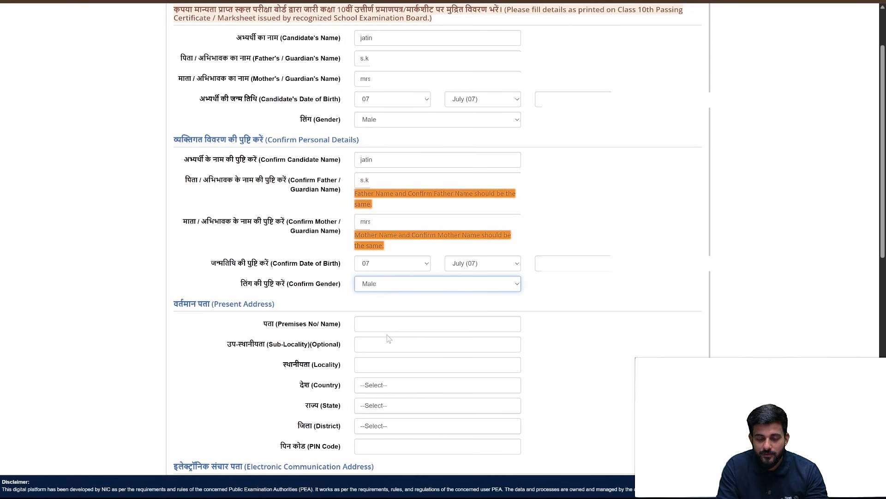
{"action": "left_click", "coordinate": [554, 359]}
Fill in the present address premises name, sub-locality and locality fields with the candidate's address details
{"action": "scroll", "coordinate": [444, 323], "scroll_direction": "down", "scroll_amount": 1}
{"action": "scroll", "coordinate": [445, 323], "scroll_direction": "down", "scroll_amount": 2}
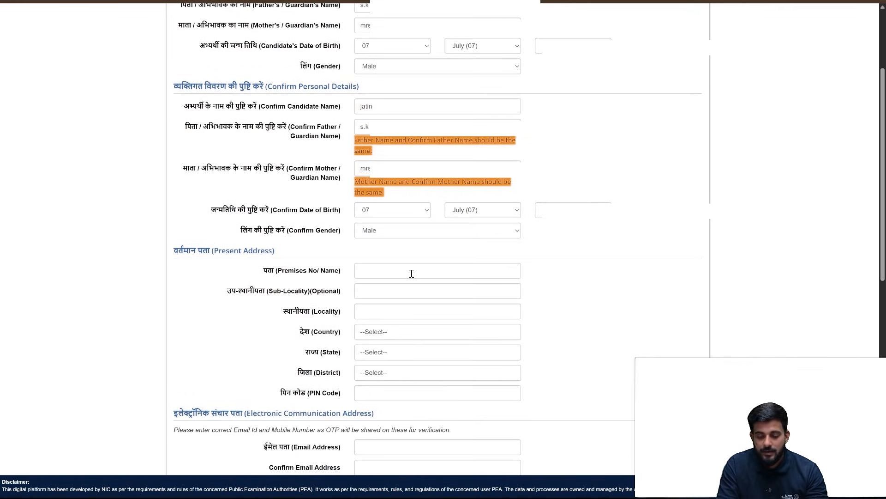
{"action": "left_click", "coordinate": [412, 273]}
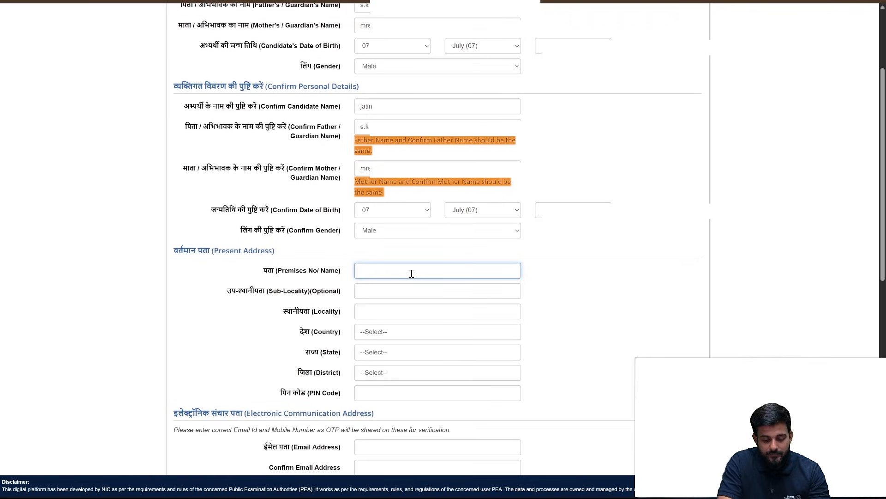
{"action": "type", "text": "ne am"}
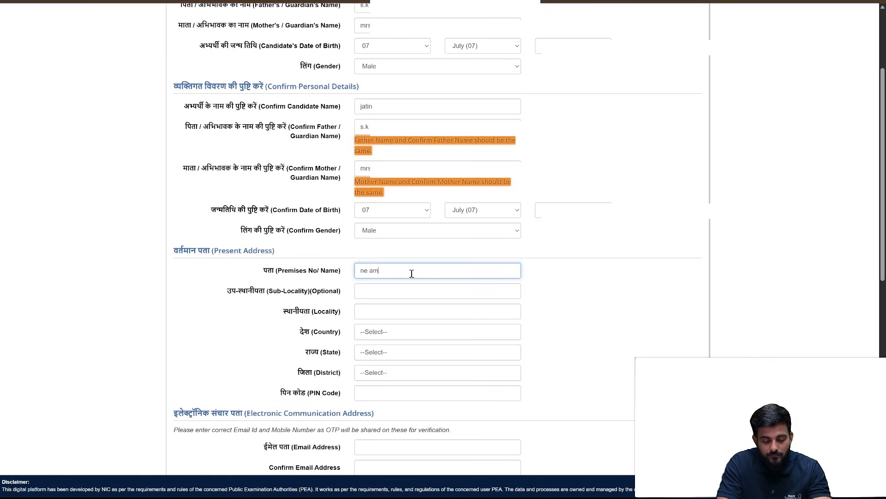
{"action": "type", "text": "rket"}
{"action": "key", "text": "Tab"}
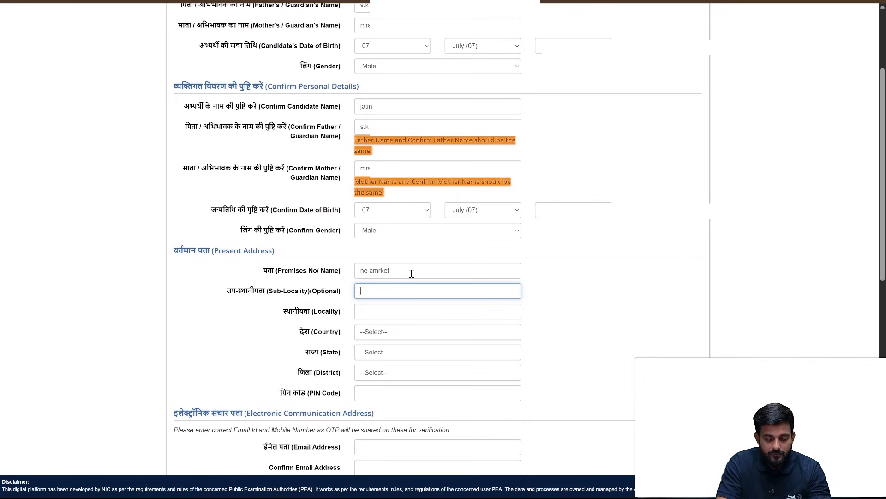
{"action": "type", "text": "kali gali"}
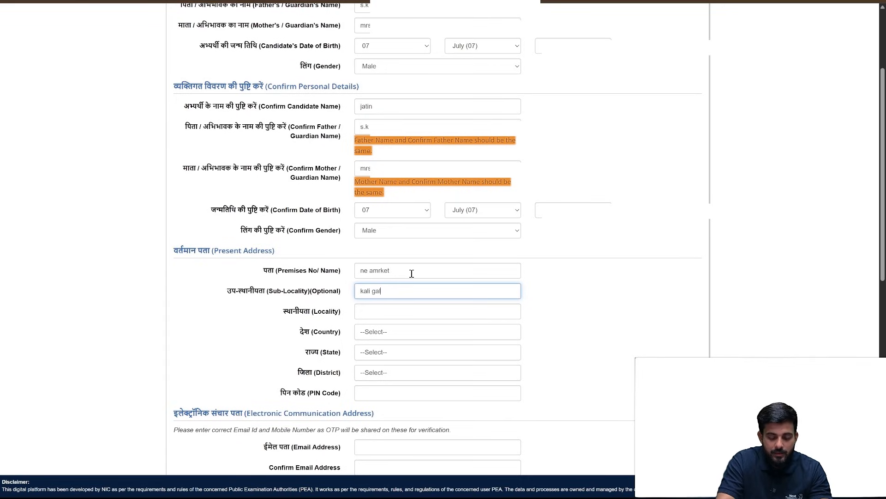
{"action": "key", "text": "Tab"}
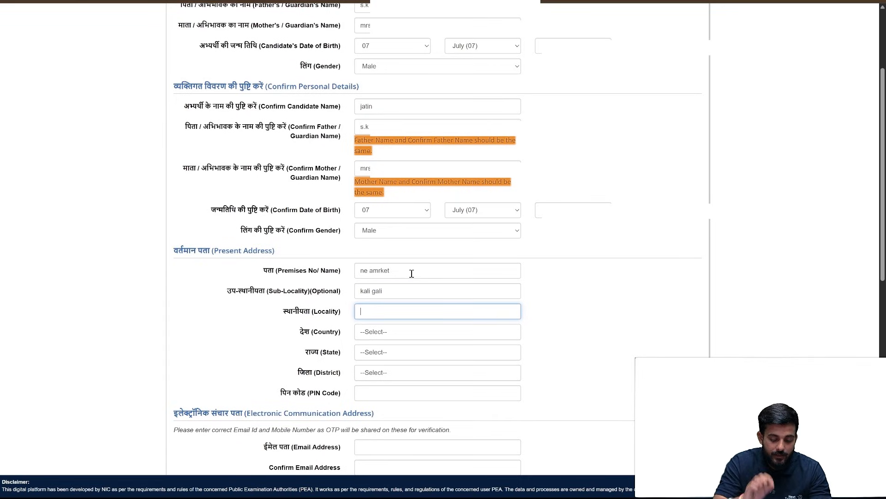
{"action": "type", "text": "bhopal"}
{"action": "key", "text": "Tab"}
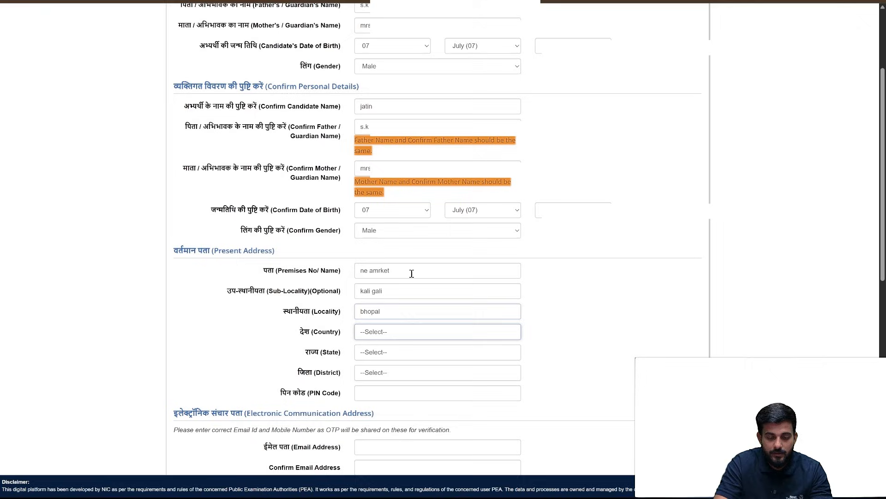
Select India as the present address country and MADHYA PRADESH as the state
{"action": "left_click", "coordinate": [388, 331]}
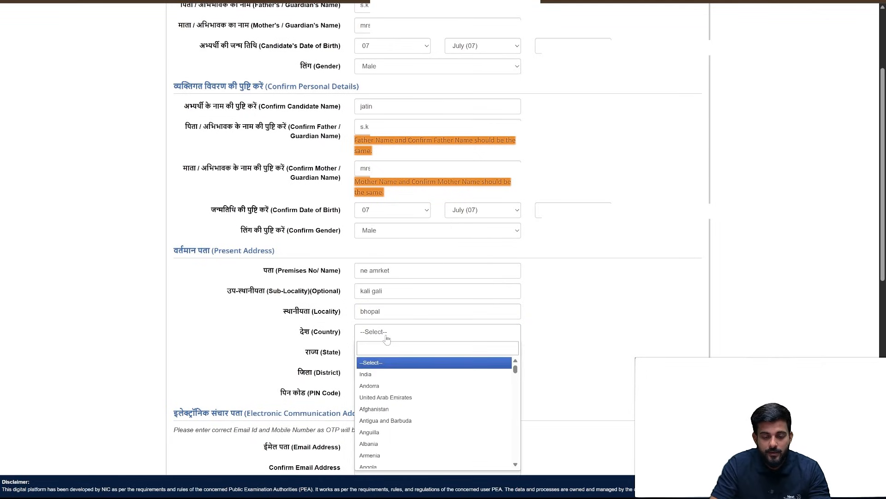
{"action": "left_click", "coordinate": [387, 375]}
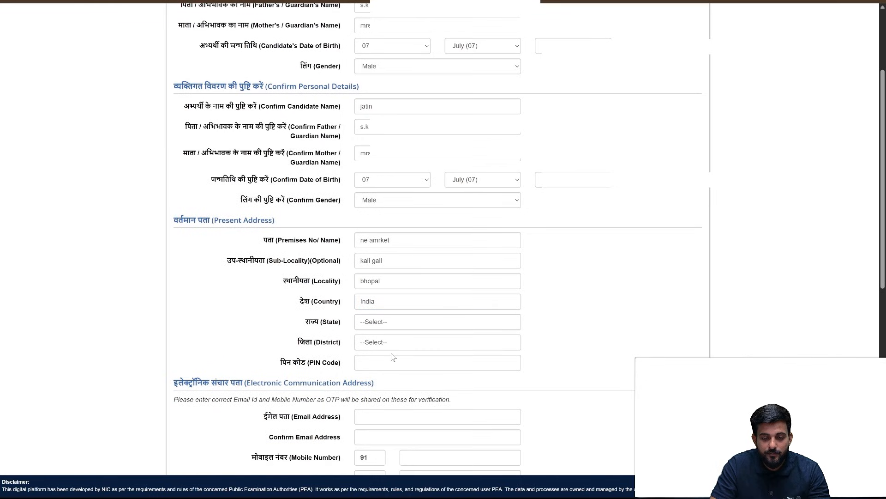
{"action": "left_click", "coordinate": [399, 327]}
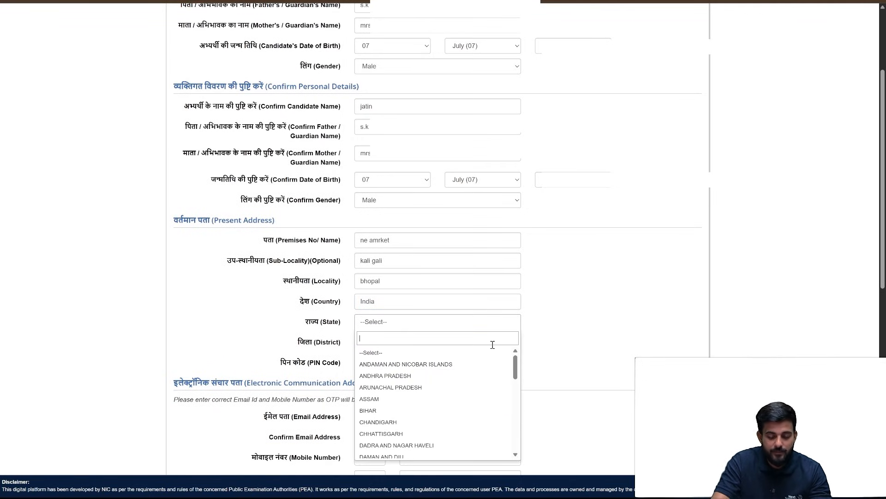
{"action": "type", "text": "bho"}
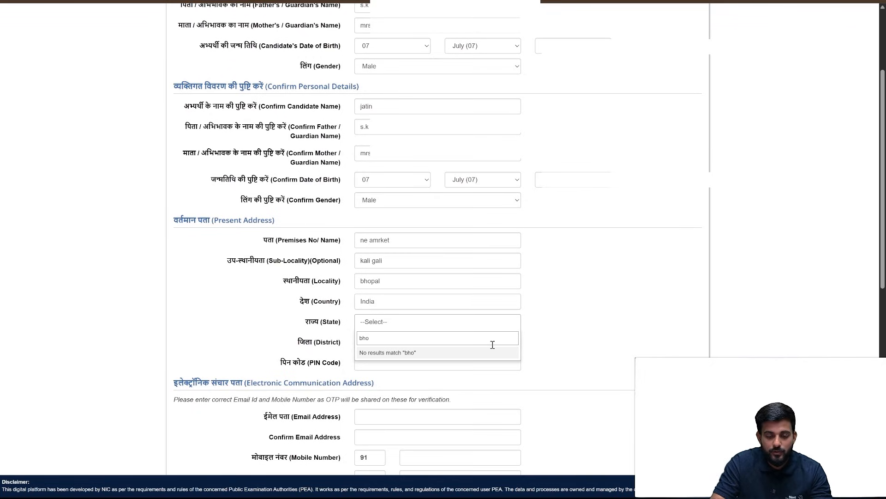
{"action": "key", "text": "BackSpace"}
{"action": "key", "text": "BackSpace"}
{"action": "key", "text": "BackSpace"}
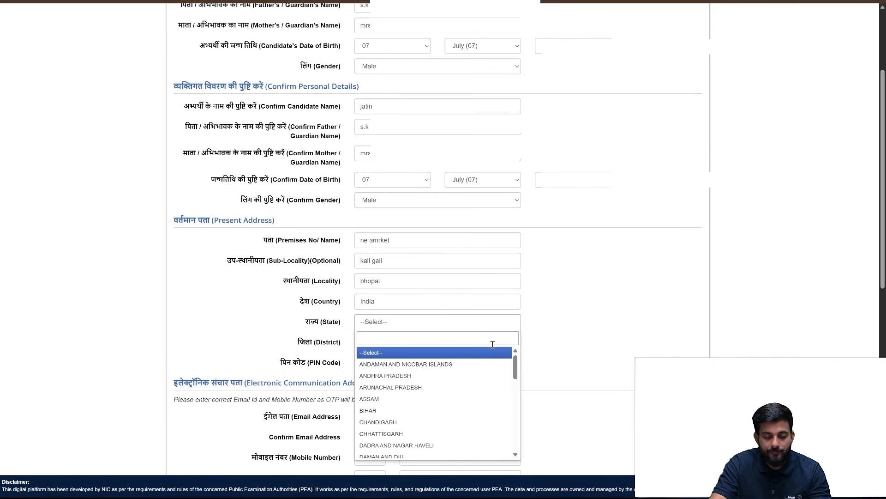
{"action": "type", "text": "madh"}
{"action": "key", "text": "Return"}
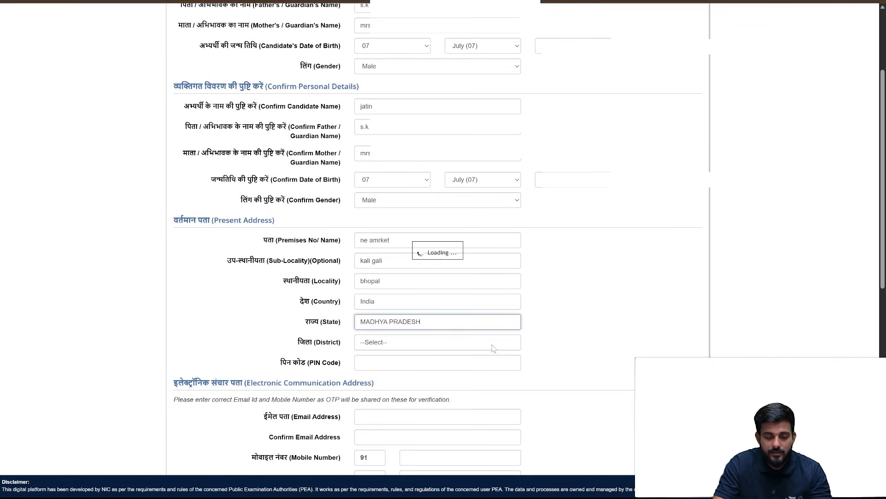
Select BHOPAL as the district and enter the candidate's PIN code for the present address
{"action": "left_click", "coordinate": [453, 342]}
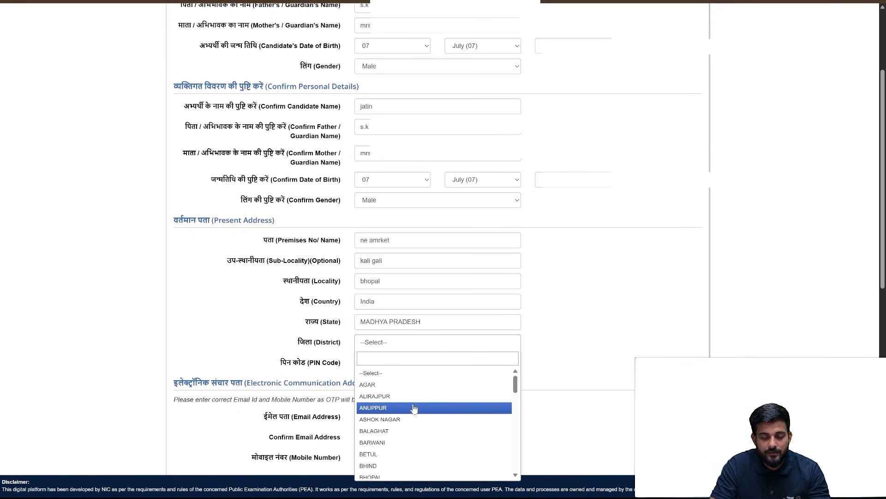
{"action": "scroll", "coordinate": [429, 415], "scroll_direction": "down", "scroll_amount": 1}
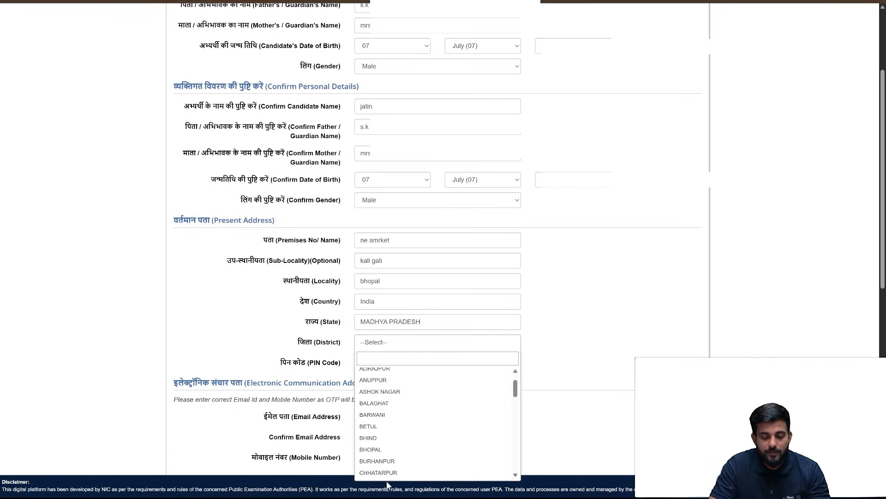
{"action": "left_click", "coordinate": [394, 450]}
{"action": "left_click", "coordinate": [398, 362]}
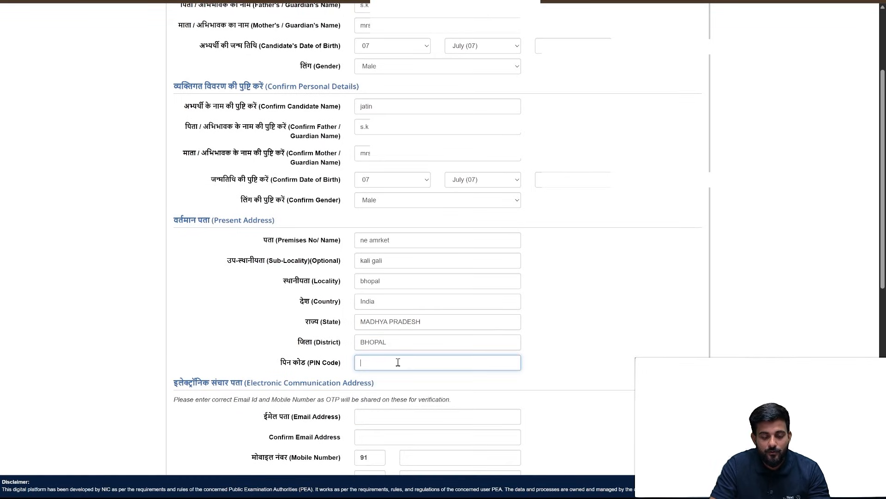
{"action": "type", "text": "46"}
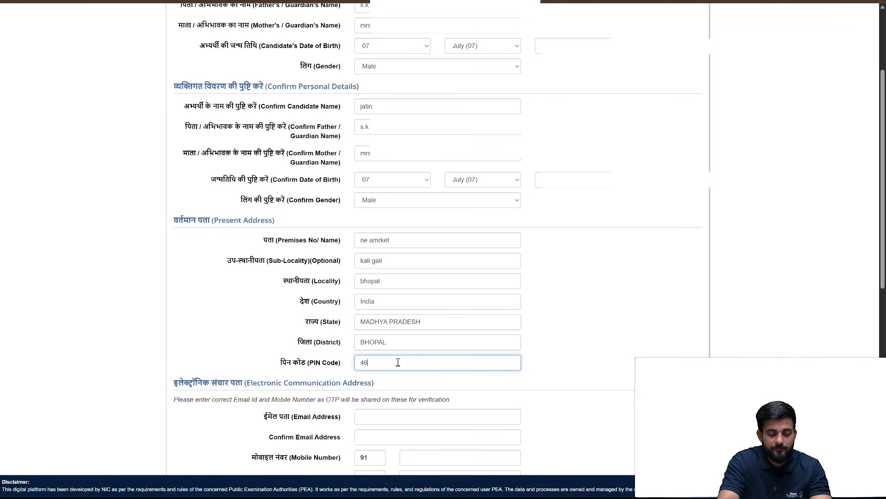
{"action": "type", "text": "2401"}
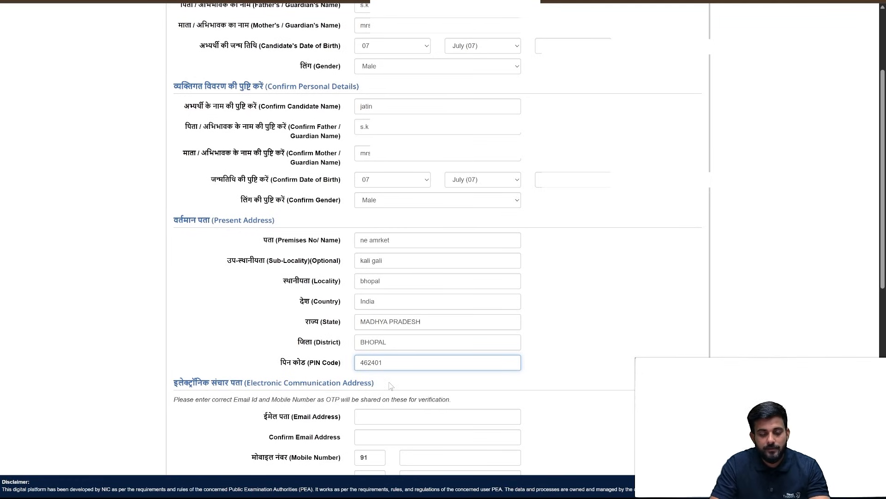
Enter the candidate's e-mail address in the electronic communication address section
{"action": "scroll", "coordinate": [392, 386], "scroll_direction": "down", "scroll_amount": 2}
{"action": "left_click", "coordinate": [388, 347]}
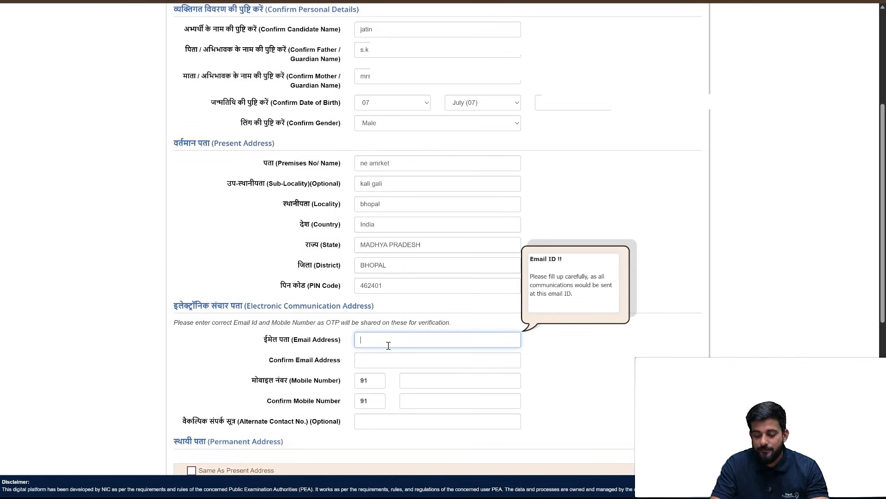
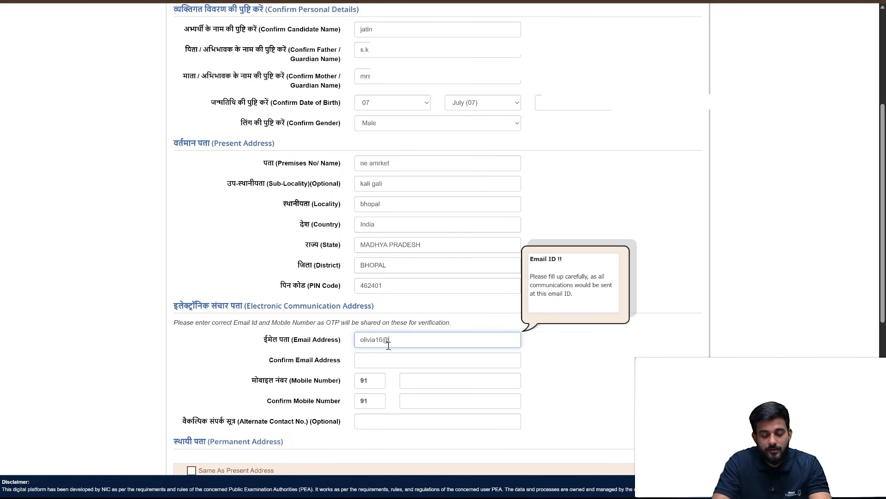
{"action": "key", "text": "Tab"}
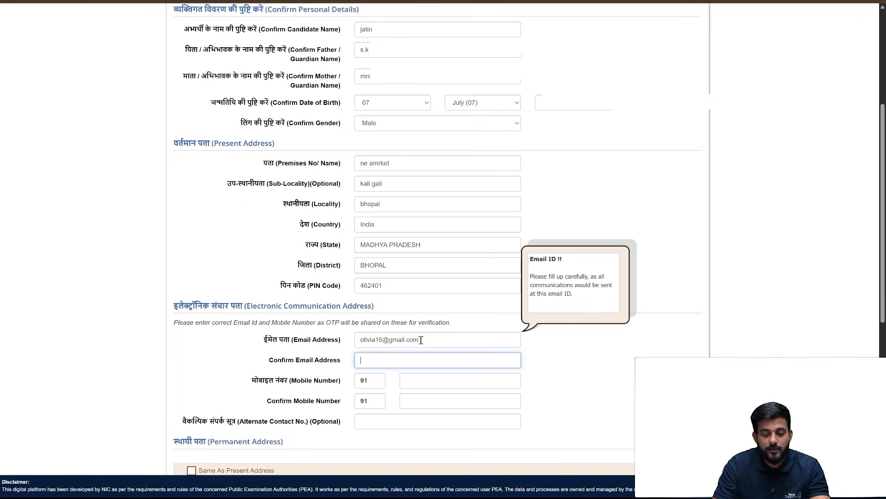
Repeat the same e-mail address in the confirm email address field
{"action": "left_click_drag", "start_coordinate": [418, 340], "coordinate": [360, 341]}
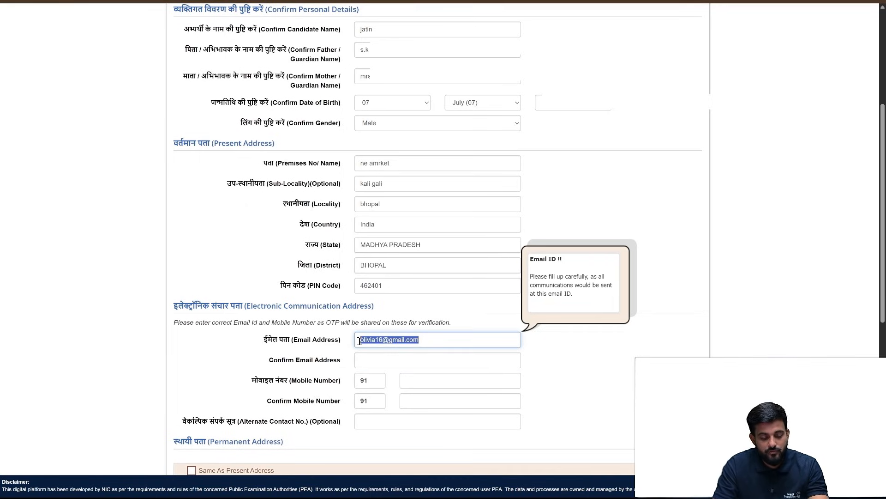
{"action": "left_click", "coordinate": [364, 359]}
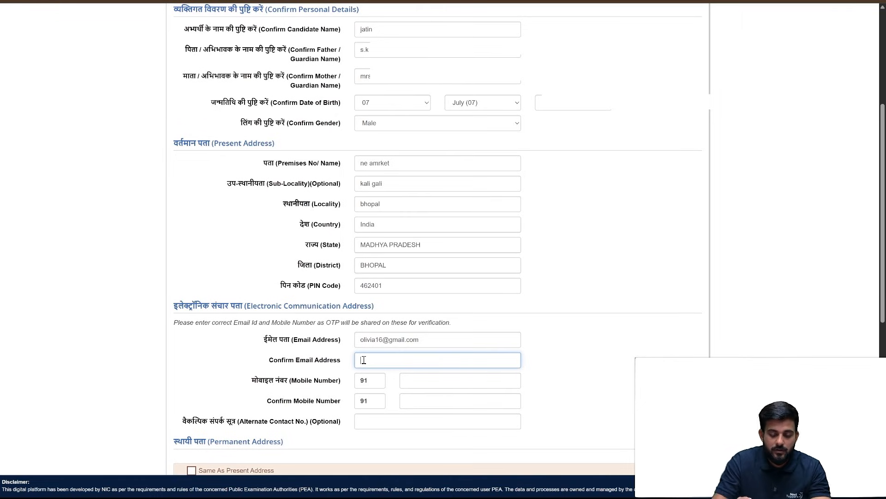
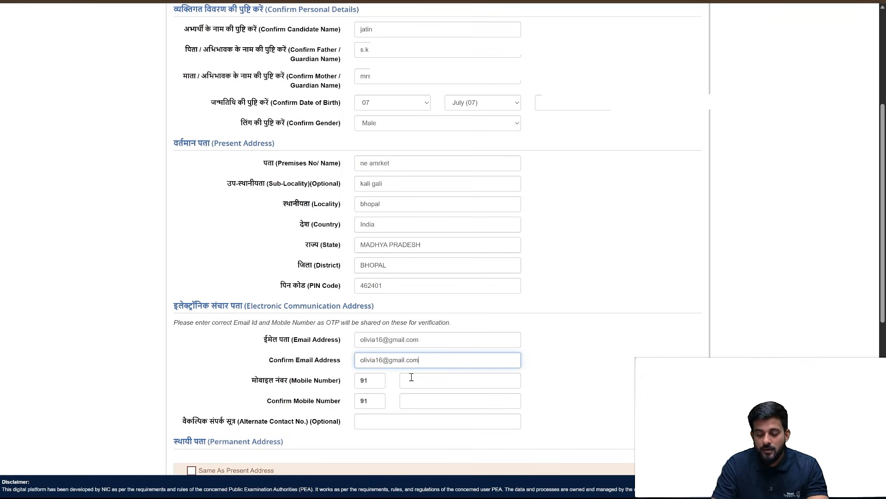
Enter the candidate's mobile number and repeat it in the confirm mobile number field
{"action": "left_click", "coordinate": [411, 377]}
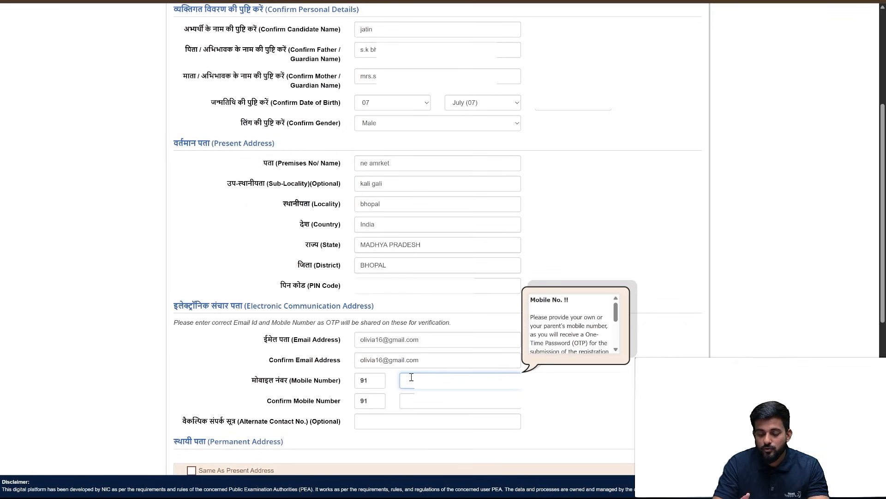
{"action": "type", "text": "98"}
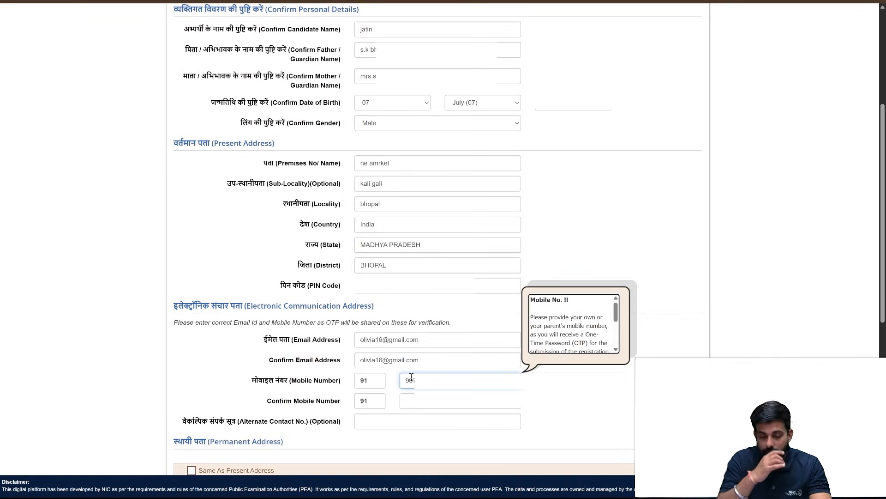
{"action": "key", "text": "Tab"}
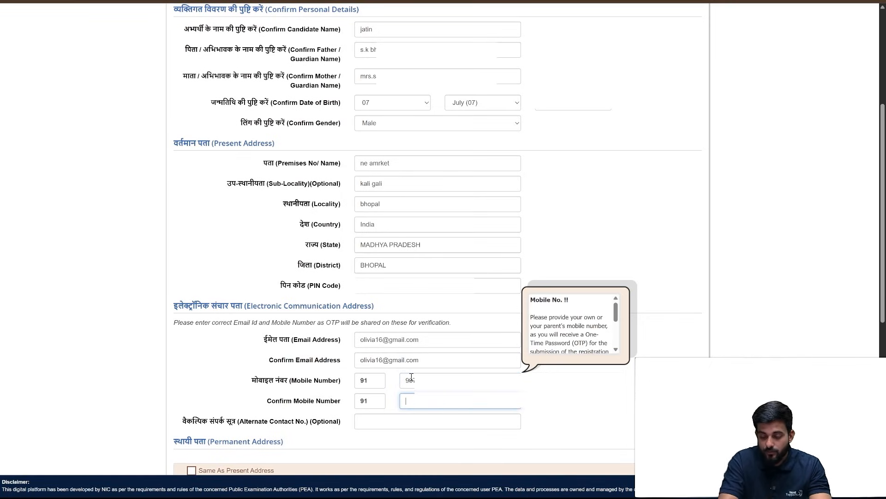
{"action": "type", "text": "907"}
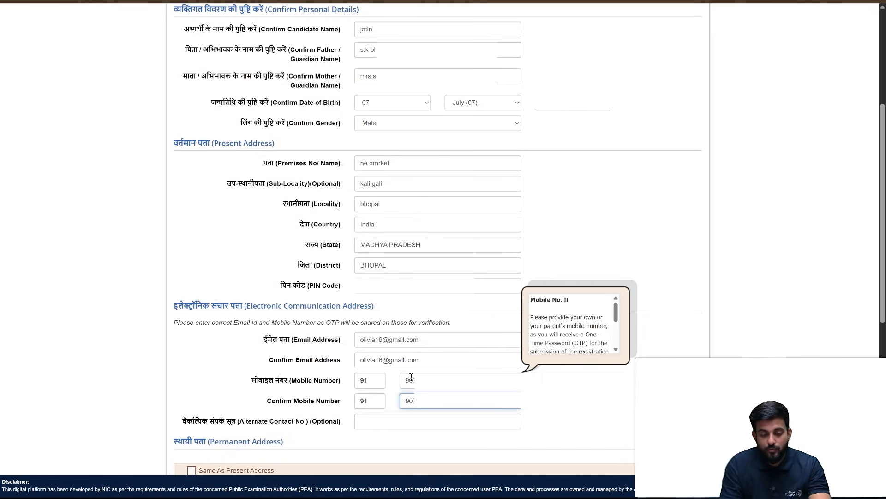
{"action": "key", "text": "Tab"}
{"action": "scroll", "coordinate": [404, 403], "scroll_direction": "down", "scroll_amount": 2}
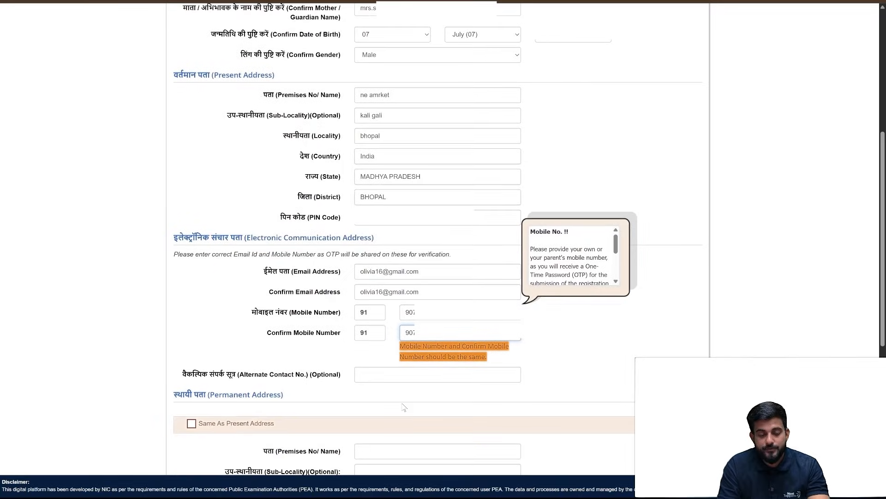
Set the permanent address to be the same as the present address
{"action": "scroll", "coordinate": [375, 367], "scroll_direction": "down", "scroll_amount": 3}
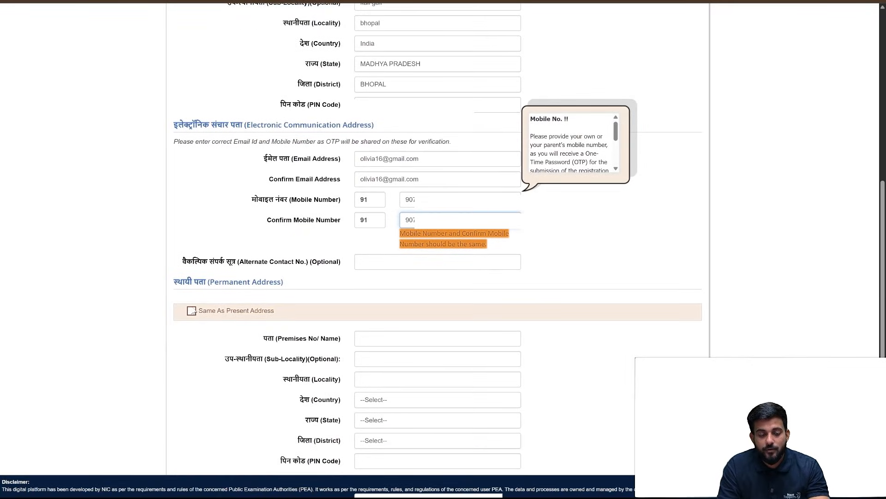
{"action": "left_click", "coordinate": [191, 311]}
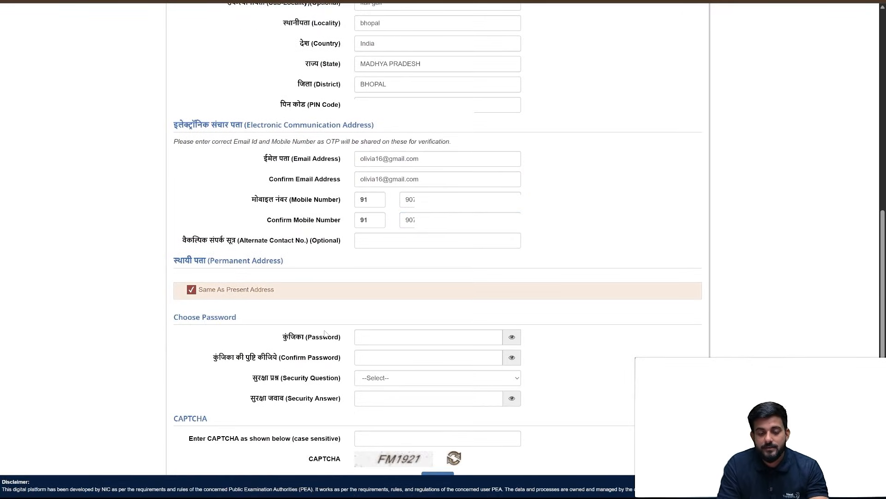
{"action": "scroll", "coordinate": [325, 333], "scroll_direction": "up", "scroll_amount": 3}
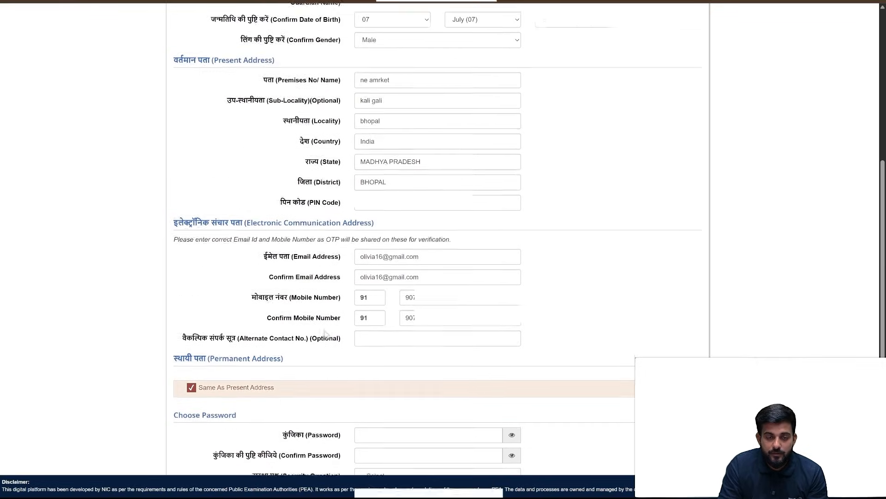
{"action": "scroll", "coordinate": [300, 212], "scroll_direction": "up", "scroll_amount": 2}
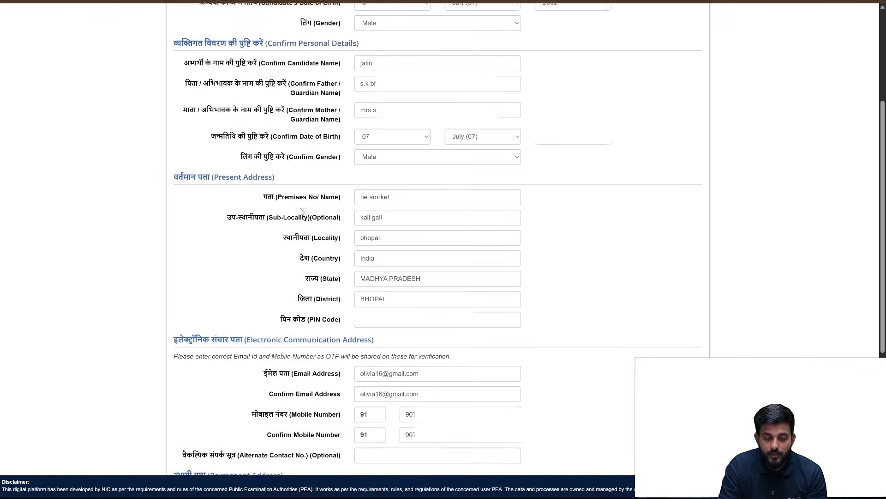
{"action": "scroll", "coordinate": [428, 277], "scroll_direction": "down", "scroll_amount": 1}
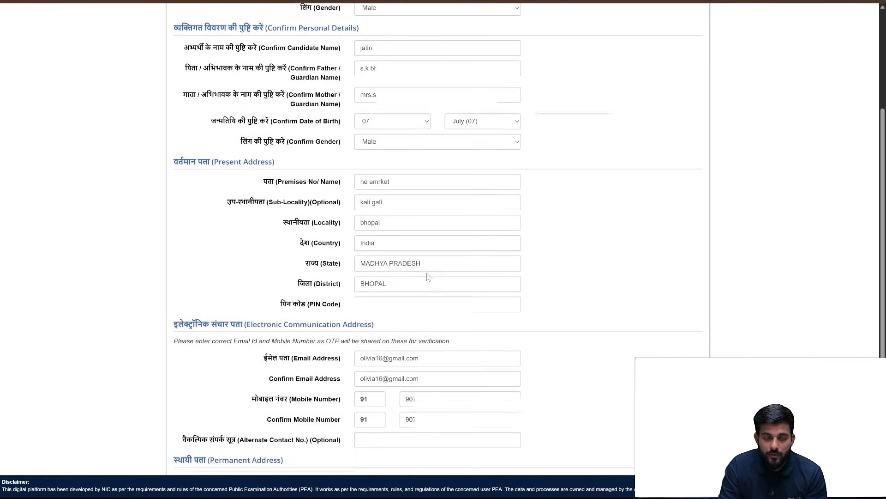
{"action": "scroll", "coordinate": [420, 275], "scroll_direction": "up", "scroll_amount": 2}
{"action": "scroll", "coordinate": [386, 266], "scroll_direction": "down", "scroll_amount": 5}
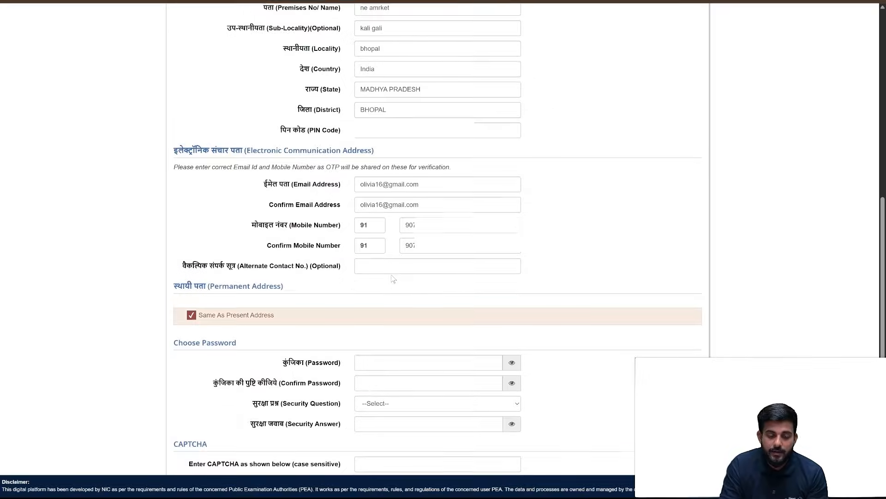
{"action": "scroll", "coordinate": [393, 279], "scroll_direction": "down", "scroll_amount": 2}
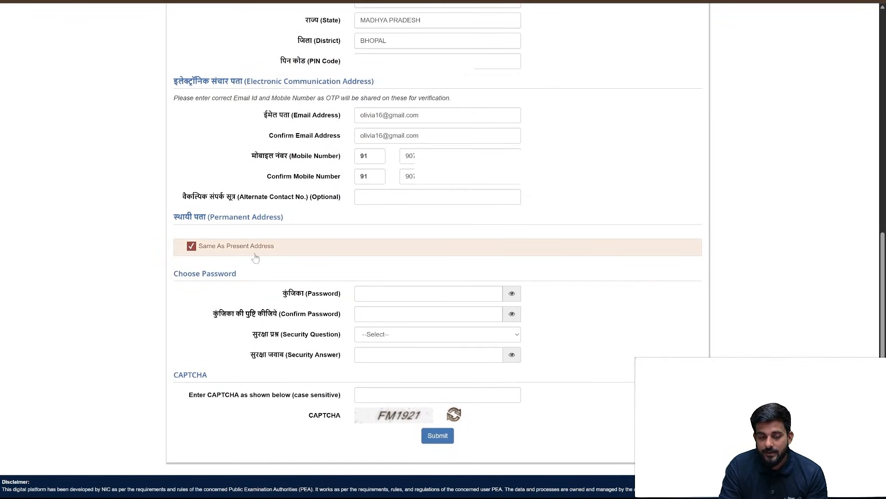
{"action": "left_click", "coordinate": [192, 247]}
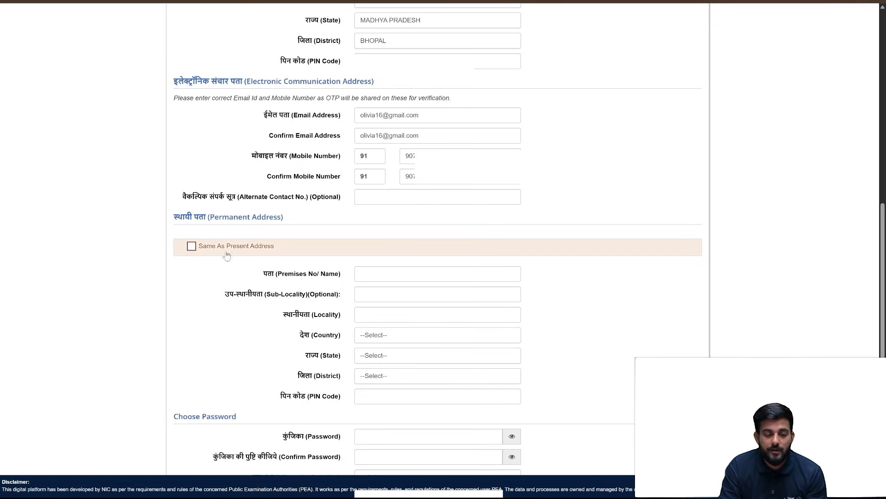
{"action": "left_click", "coordinate": [190, 247]}
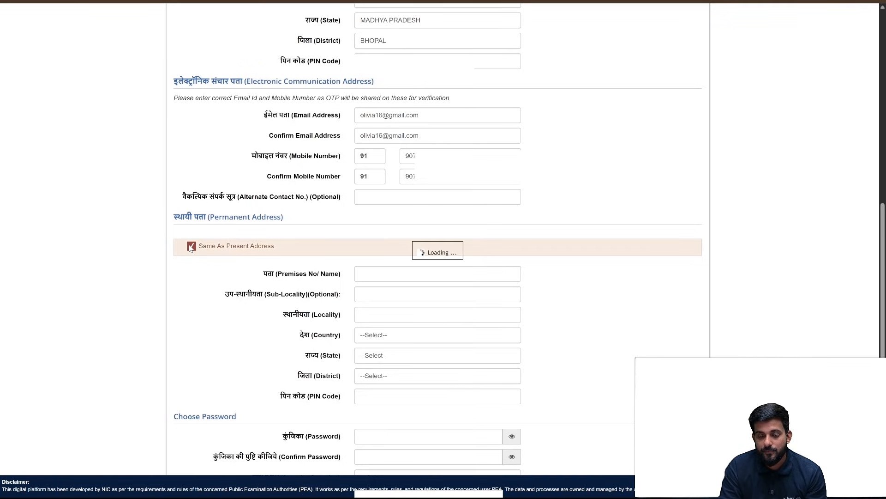
Enter the account password and repeat it in the confirm password field
{"action": "left_click", "coordinate": [379, 293]}
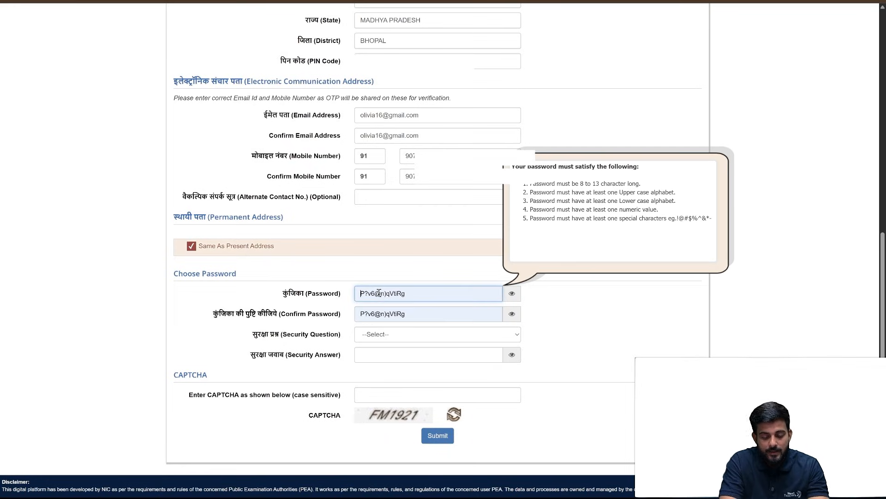
{"action": "type", "text": "•"}
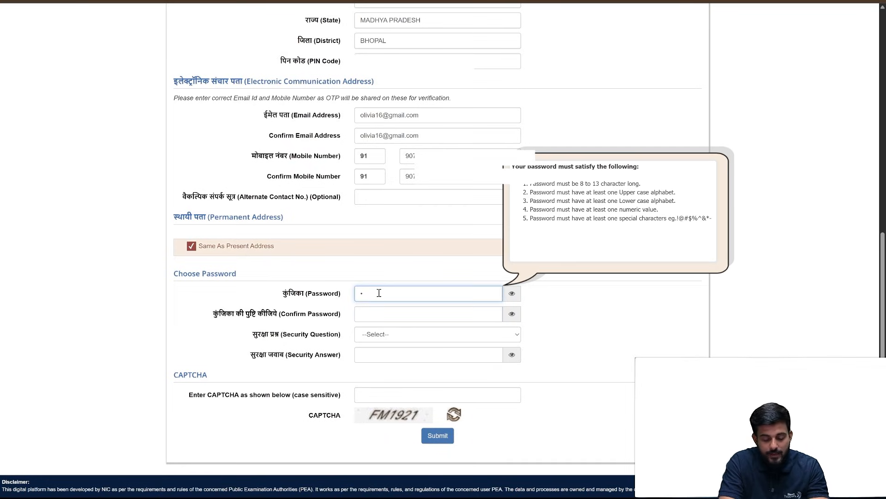
{"action": "type", "text": "••••"}
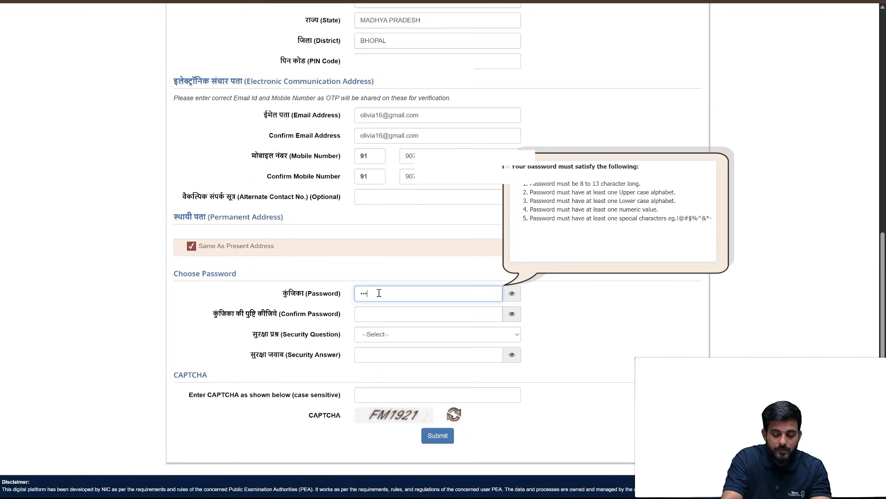
{"action": "type", "text": "•••"}
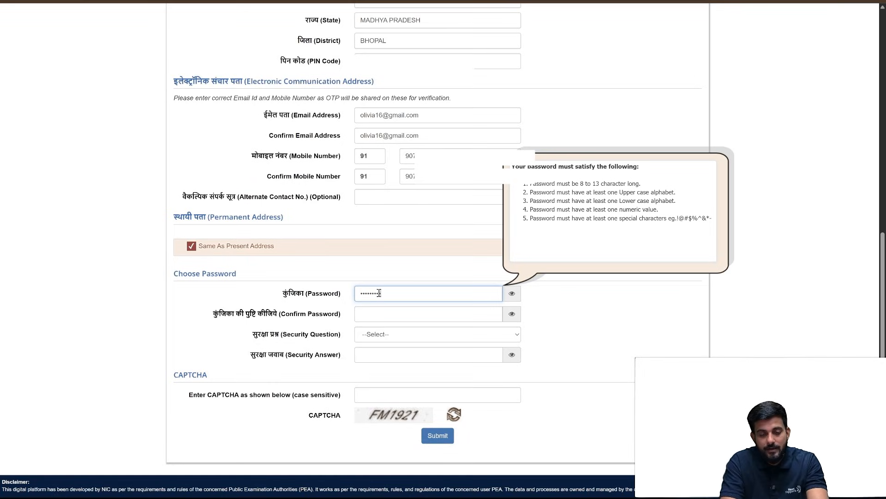
{"action": "key", "text": "Tab"}
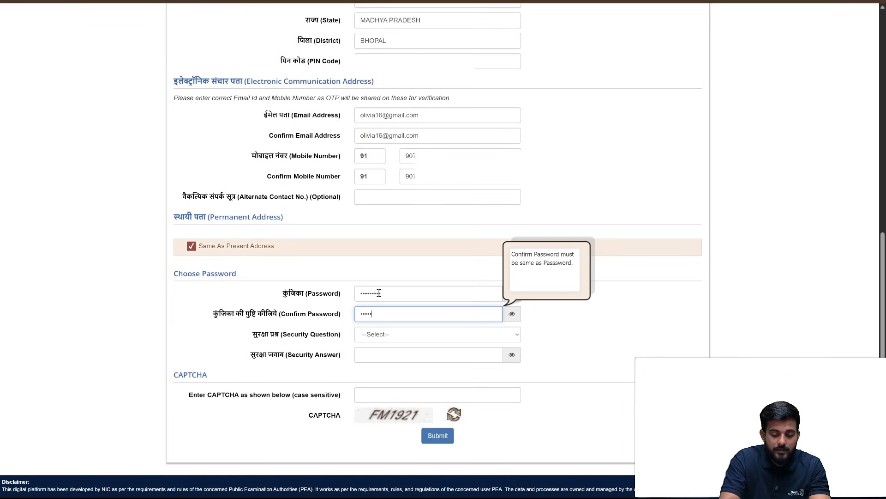
{"action": "type", "text": "•••••••••"}
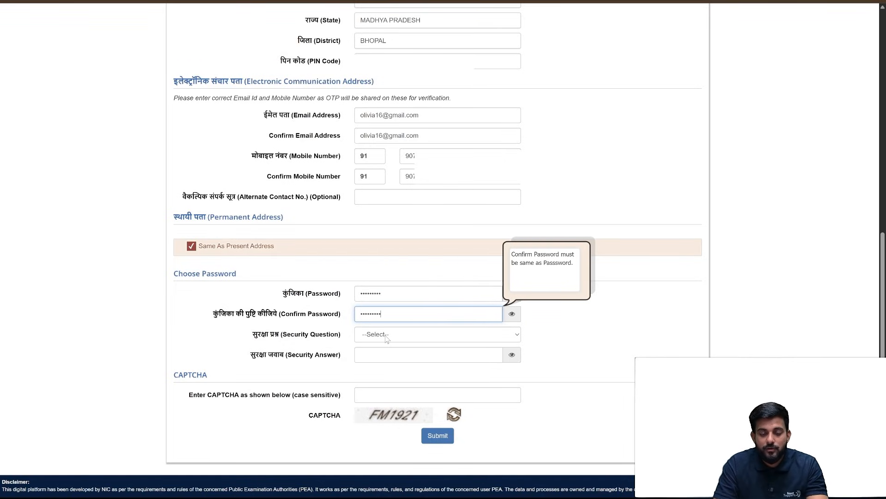
{"action": "key", "text": "Tab"}
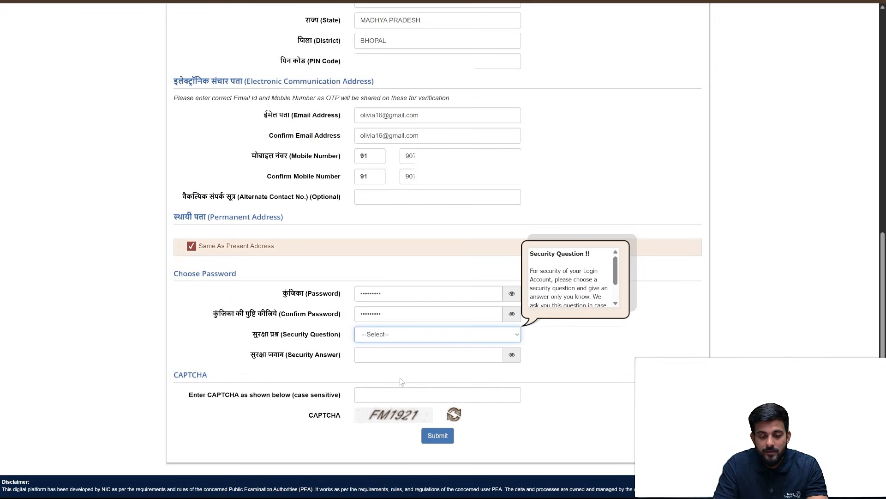
Choose 'What is your favourite colour ?' as the security question and enter the security answer
{"action": "key", "text": "Down"}
{"action": "left_click", "coordinate": [400, 355]}
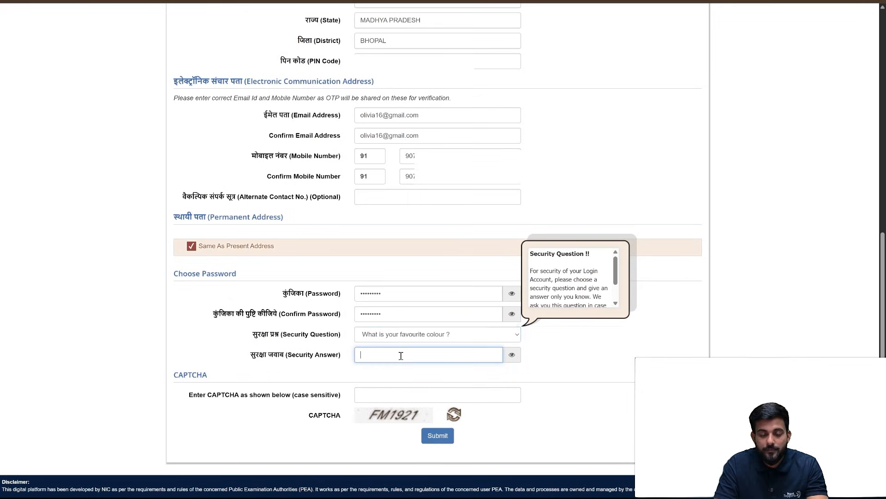
{"action": "type", "text": "•••••"}
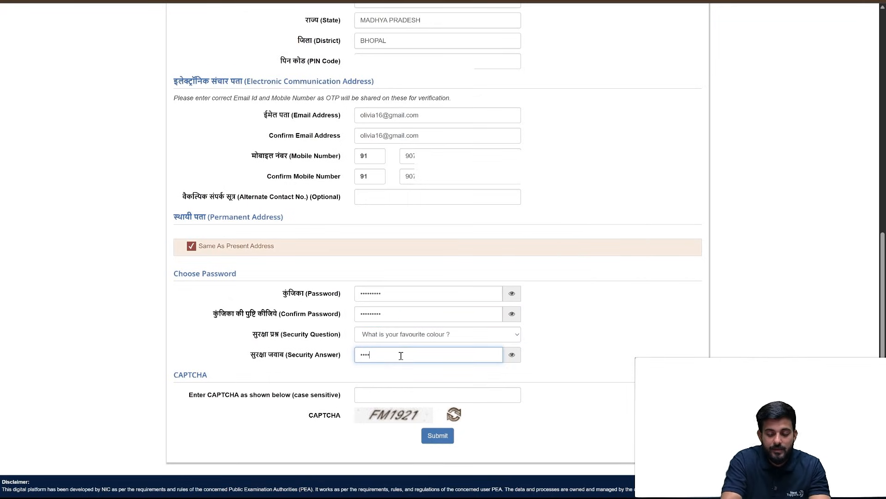
{"action": "left_click", "coordinate": [400, 399]}
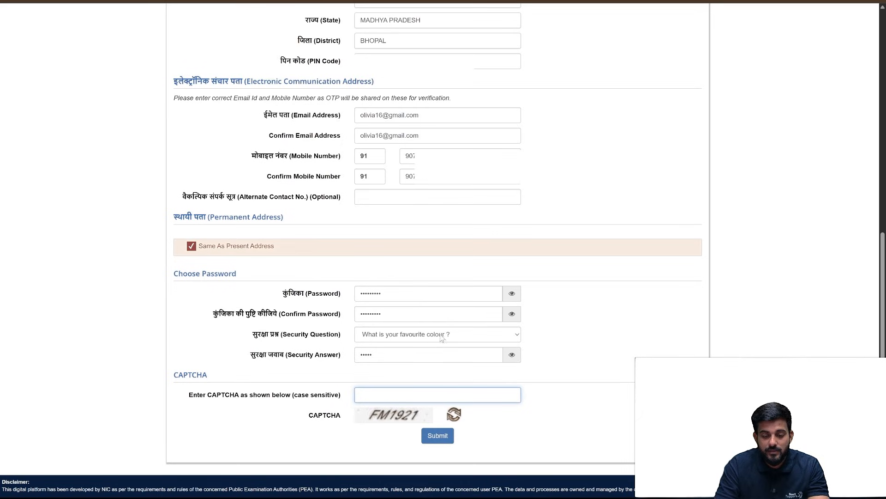
{"action": "left_click", "coordinate": [467, 339]}
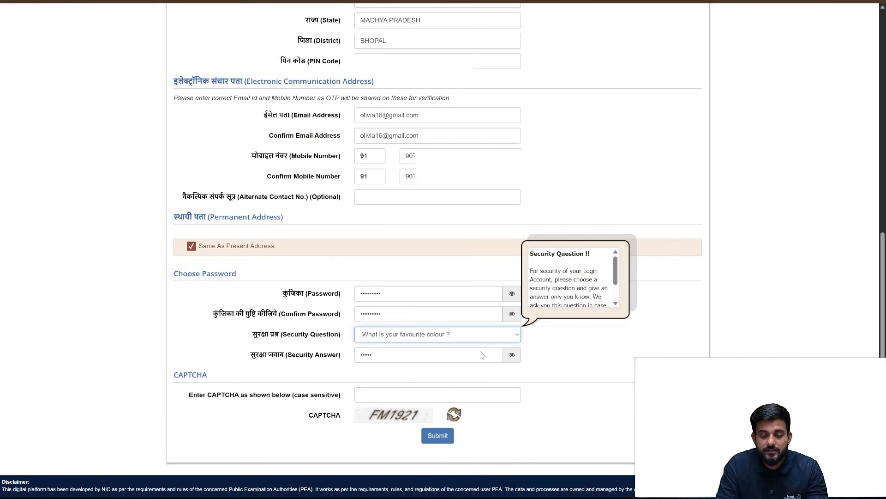
{"action": "left_click", "coordinate": [549, 369]}
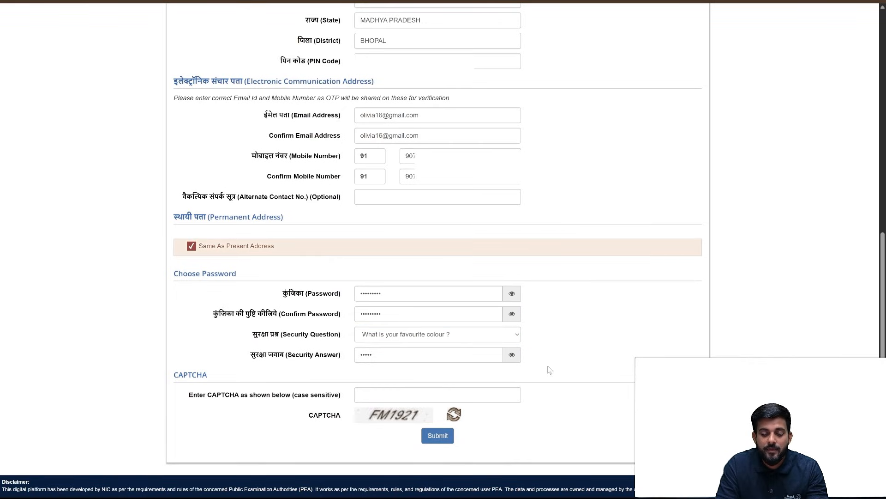
Enter the CAPTCHA code FM1921 as shown below the field
{"action": "left_click", "coordinate": [426, 400]}
{"action": "type", "text": "F"}
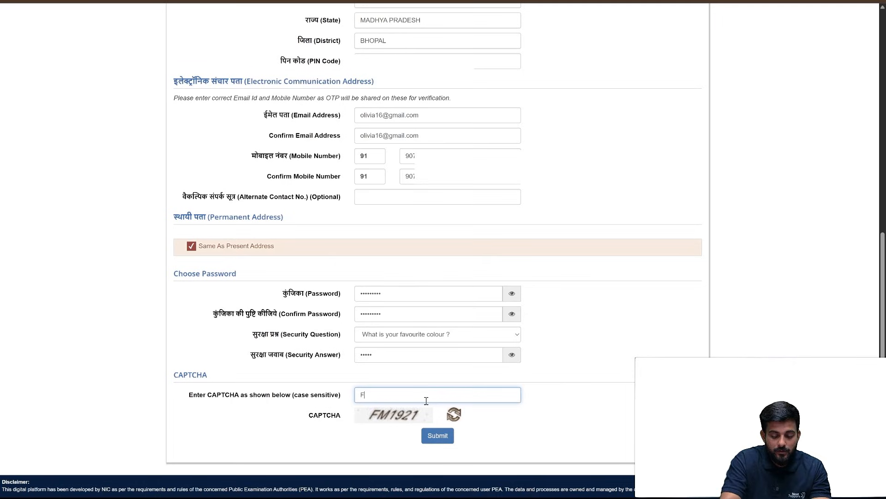
{"action": "type", "text": "M19"}
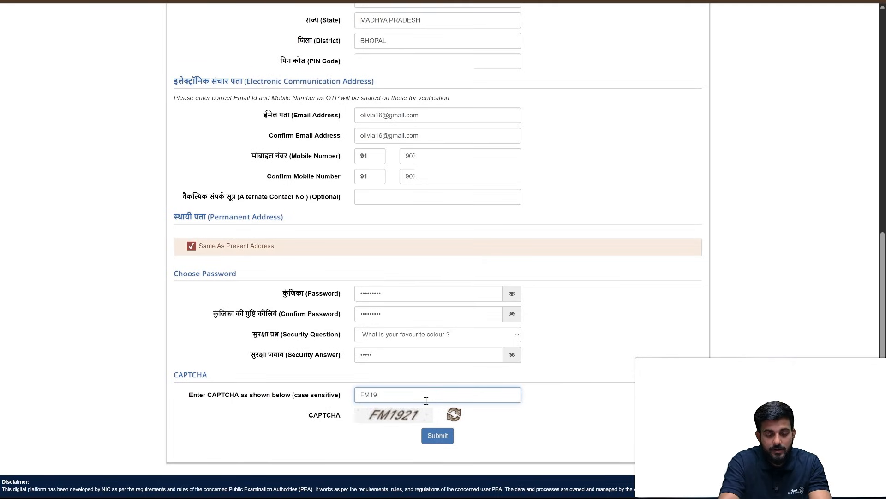
{"action": "type", "text": "21"}
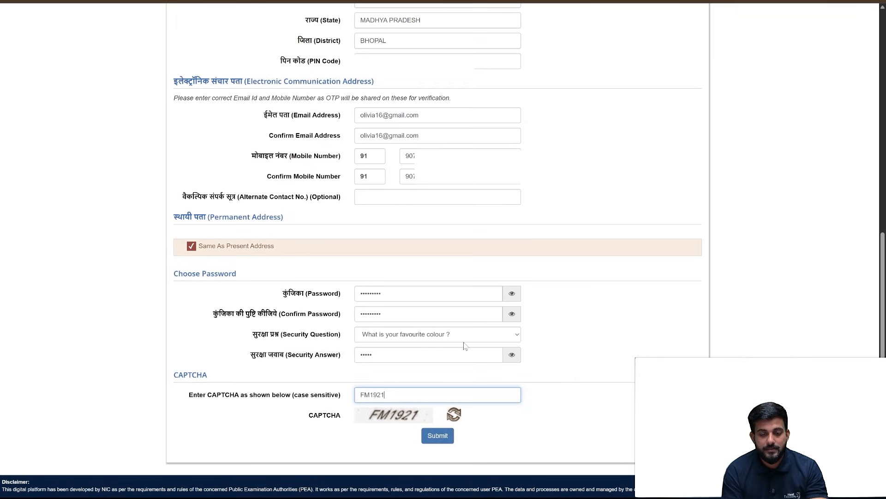
Review the filled-in personal details, address and contact sections, and try to submit the form
{"action": "scroll", "coordinate": [464, 343], "scroll_direction": "up", "scroll_amount": 6}
{"action": "scroll", "coordinate": [464, 343], "scroll_direction": "up", "scroll_amount": 4}
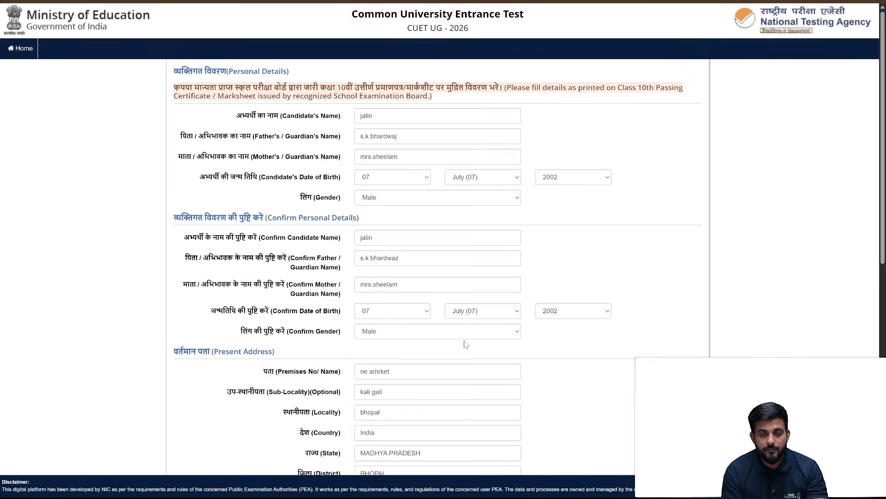
{"action": "scroll", "coordinate": [489, 343], "scroll_direction": "down", "scroll_amount": 10}
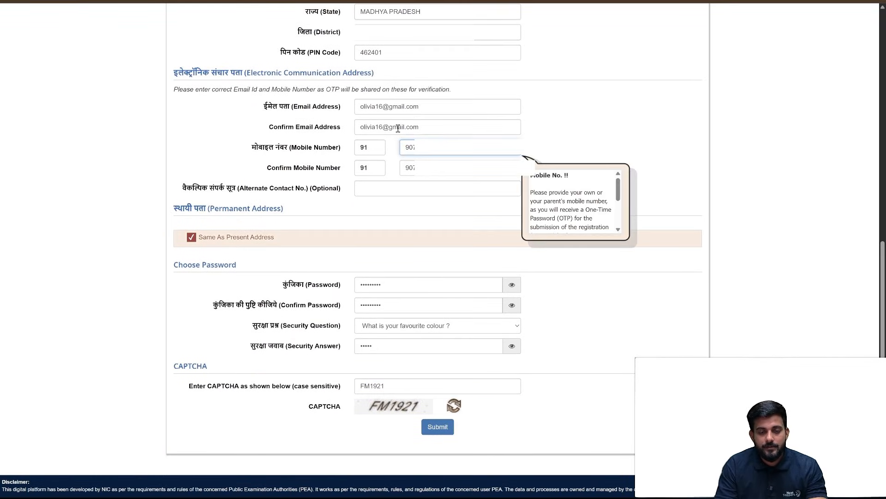
{"action": "scroll", "coordinate": [398, 129], "scroll_direction": "up", "scroll_amount": 8}
{"action": "scroll", "coordinate": [398, 132], "scroll_direction": "up", "scroll_amount": 2}
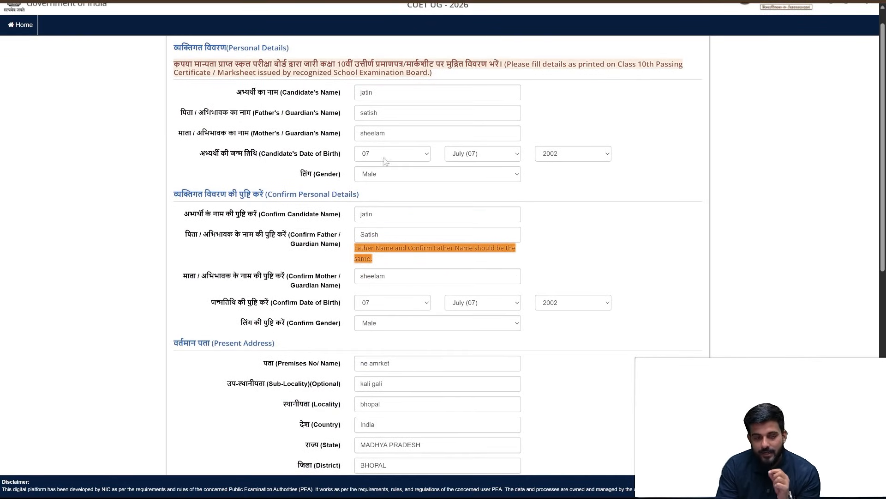
{"action": "scroll", "coordinate": [419, 220], "scroll_direction": "down", "scroll_amount": 1}
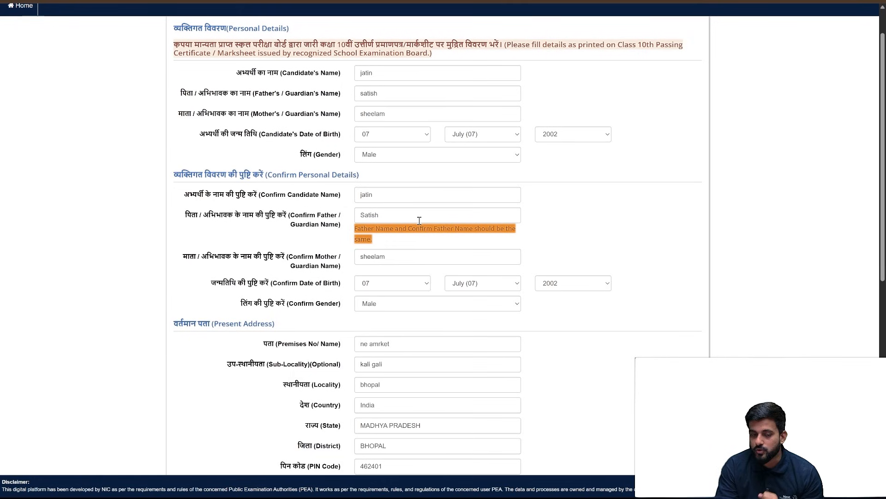
{"action": "scroll", "coordinate": [419, 220], "scroll_direction": "down", "scroll_amount": 1}
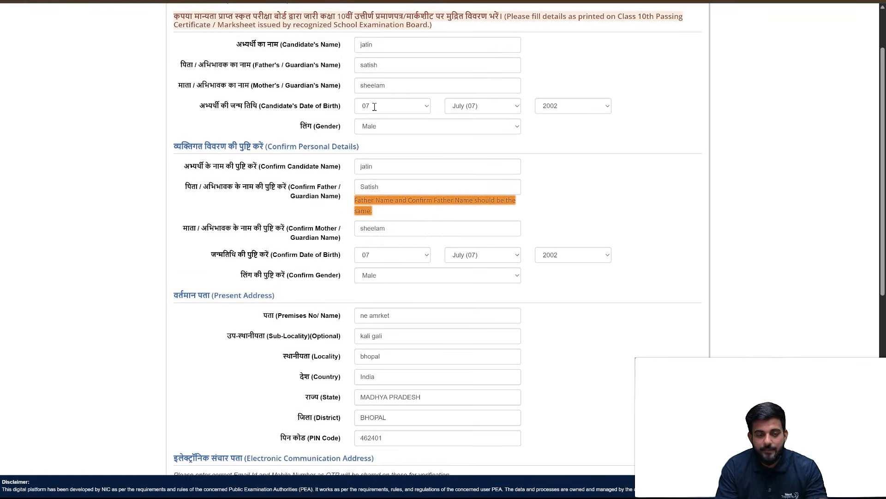
{"action": "scroll", "coordinate": [373, 186], "scroll_direction": "down", "scroll_amount": 2}
{"action": "scroll", "coordinate": [373, 186], "scroll_direction": "down", "scroll_amount": 7}
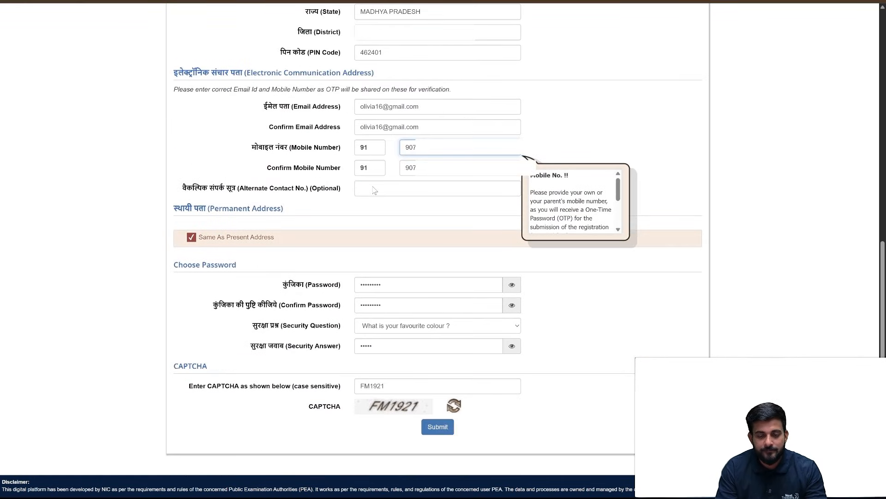
{"action": "left_click", "coordinate": [437, 429]}
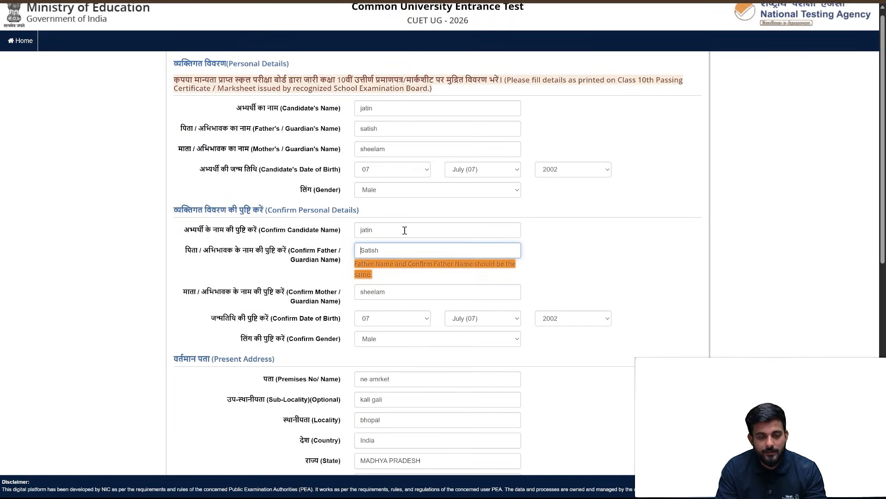
Change the confirm father's name to lowercase satish so it matches the father's name
{"action": "left_click", "coordinate": [364, 250]}
{"action": "key", "text": "BackSpace"}
{"action": "type", "text": "s"}
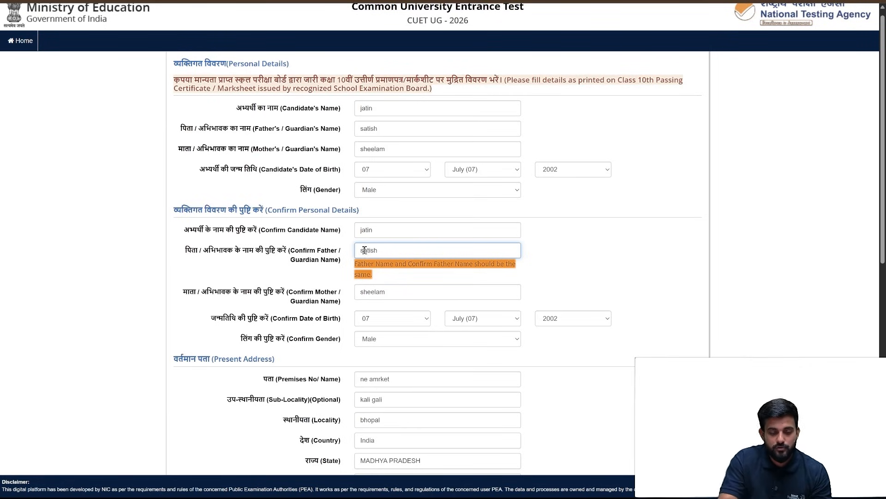
Submit the registration form and dismiss the review page notice
{"action": "scroll", "coordinate": [364, 250], "scroll_direction": "down", "scroll_amount": 10}
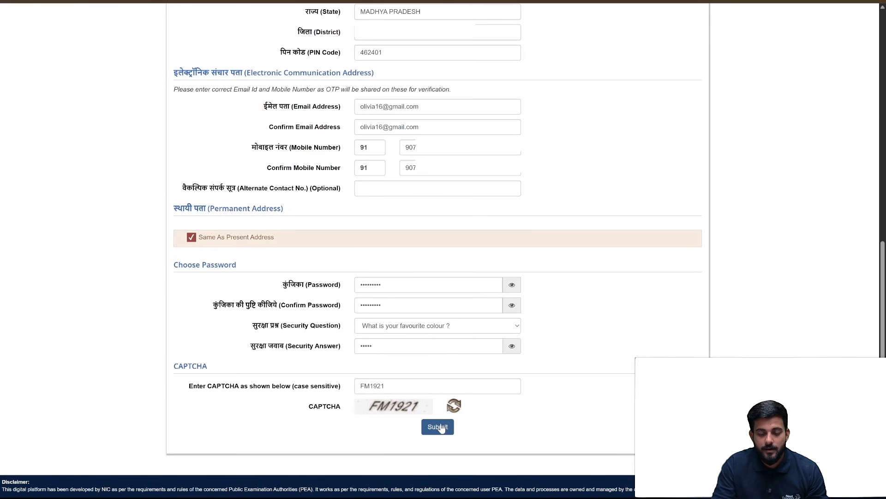
{"action": "left_click", "coordinate": [438, 428]}
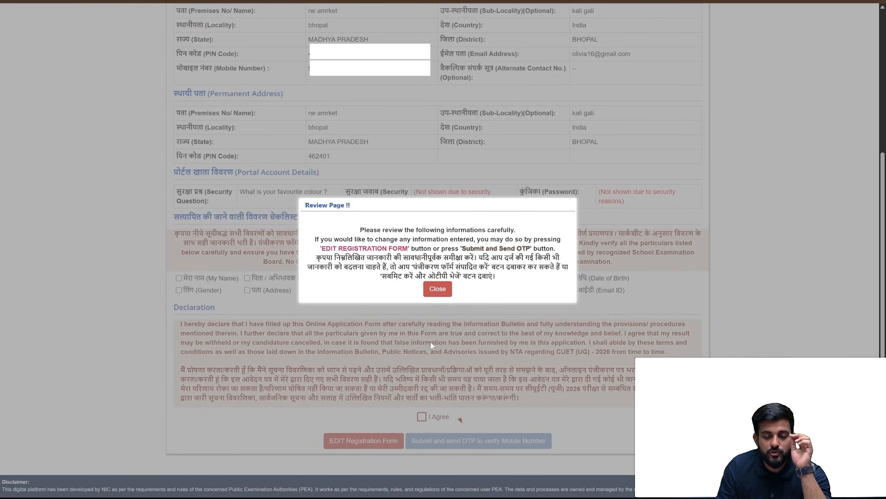
{"action": "left_click", "coordinate": [437, 289]}
{"action": "scroll", "coordinate": [438, 292], "scroll_direction": "up", "scroll_amount": 2}
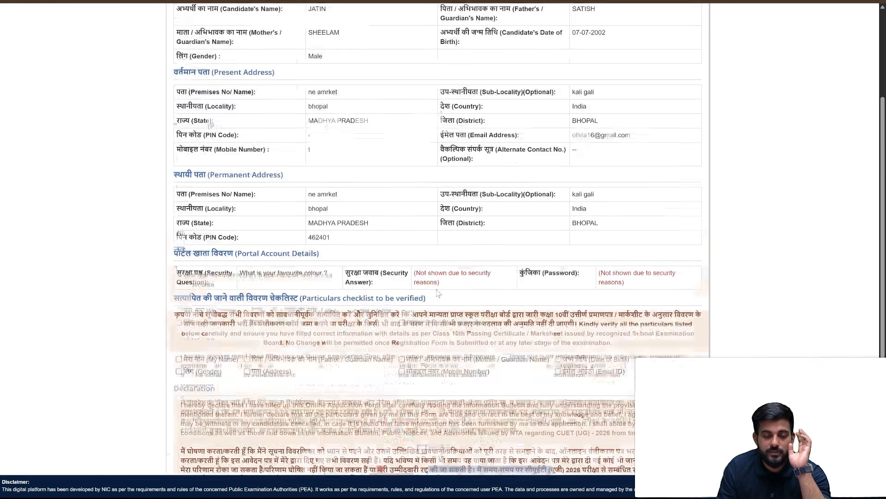
Review the registration details on the review page and try to tick the I Agree declaration
{"action": "scroll", "coordinate": [437, 293], "scroll_direction": "up", "scroll_amount": 3}
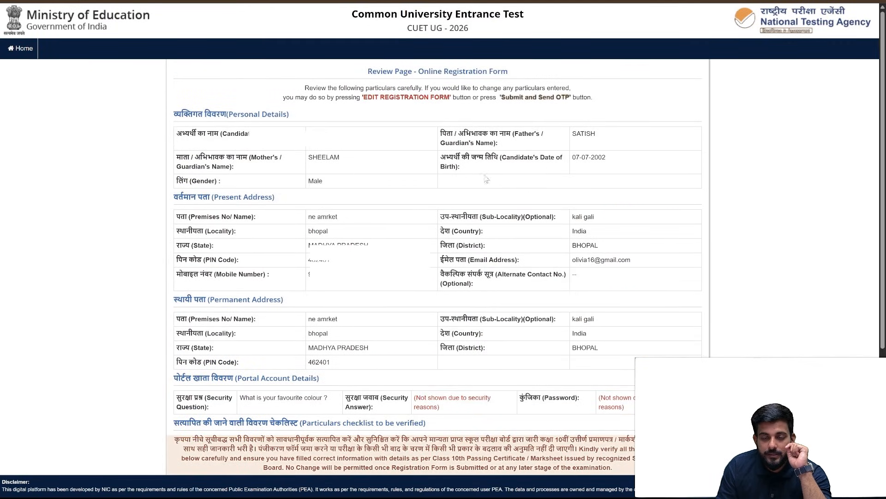
{"action": "scroll", "coordinate": [488, 219], "scroll_direction": "down", "scroll_amount": 1}
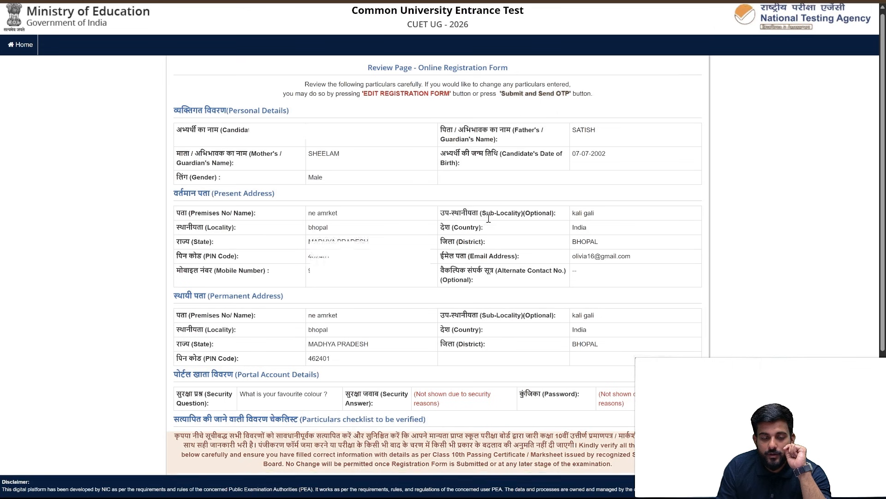
{"action": "scroll", "coordinate": [488, 219], "scroll_direction": "down", "scroll_amount": 2}
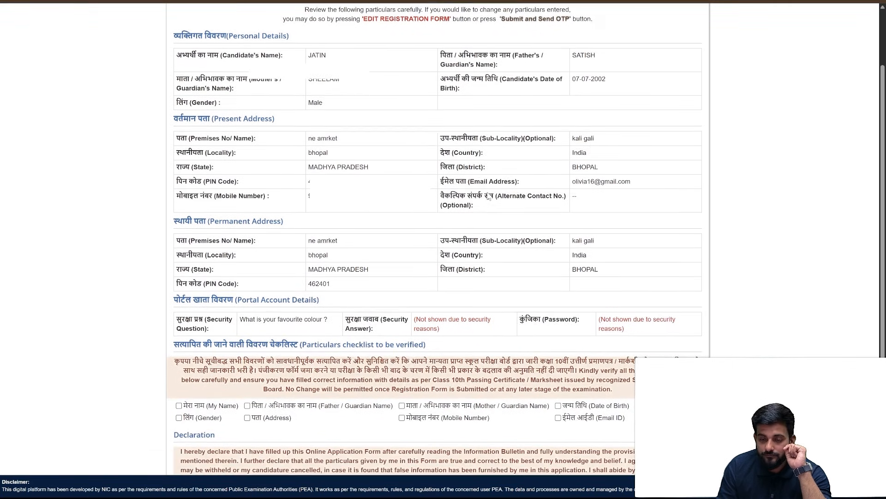
{"action": "scroll", "coordinate": [488, 195], "scroll_direction": "down", "scroll_amount": 3}
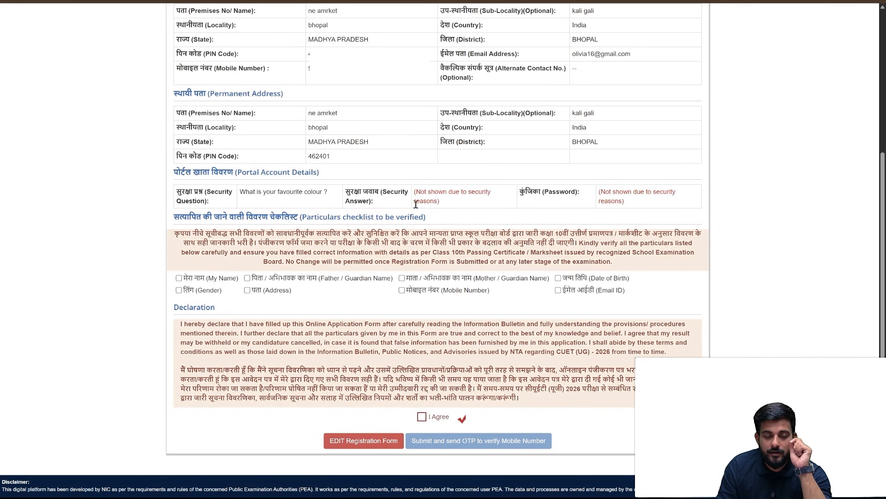
{"action": "scroll", "coordinate": [297, 261], "scroll_direction": "up", "scroll_amount": 5}
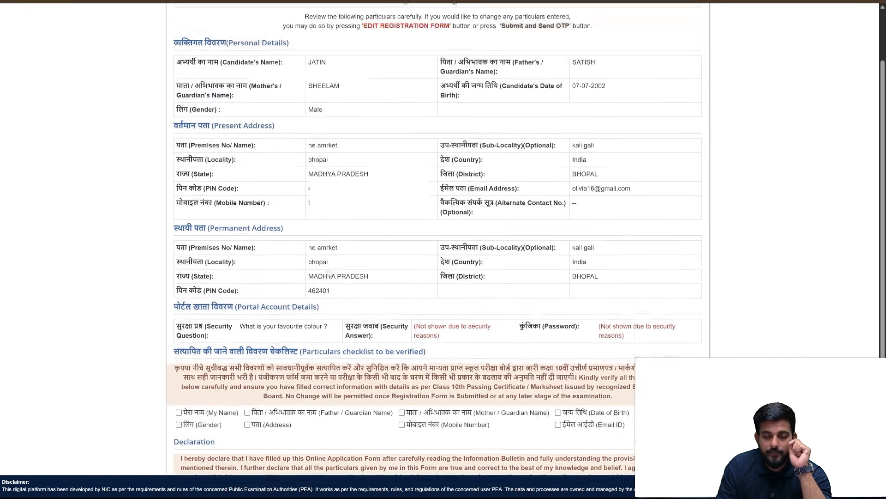
{"action": "scroll", "coordinate": [398, 350], "scroll_direction": "down", "scroll_amount": 5}
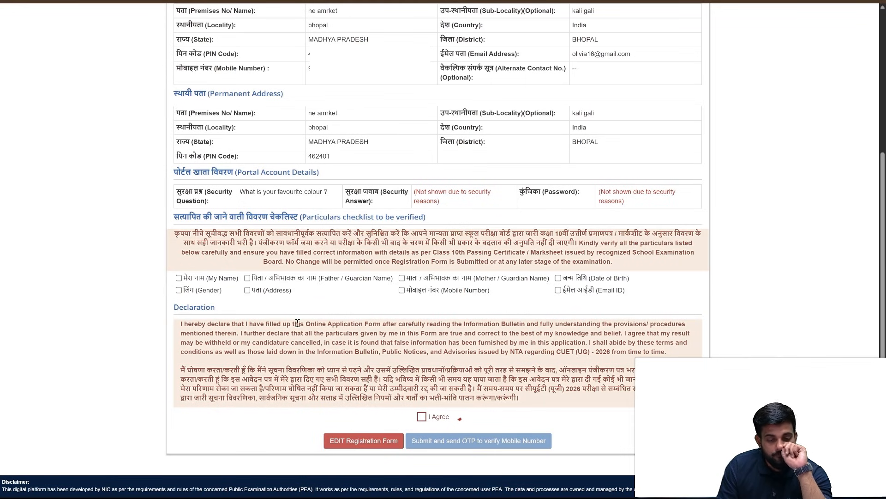
{"action": "left_click", "coordinate": [422, 418]}
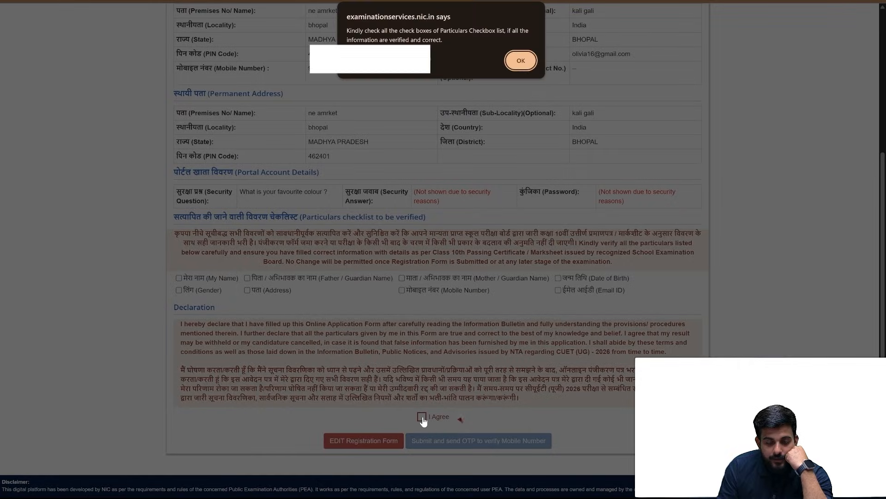
{"action": "left_click", "coordinate": [515, 66]}
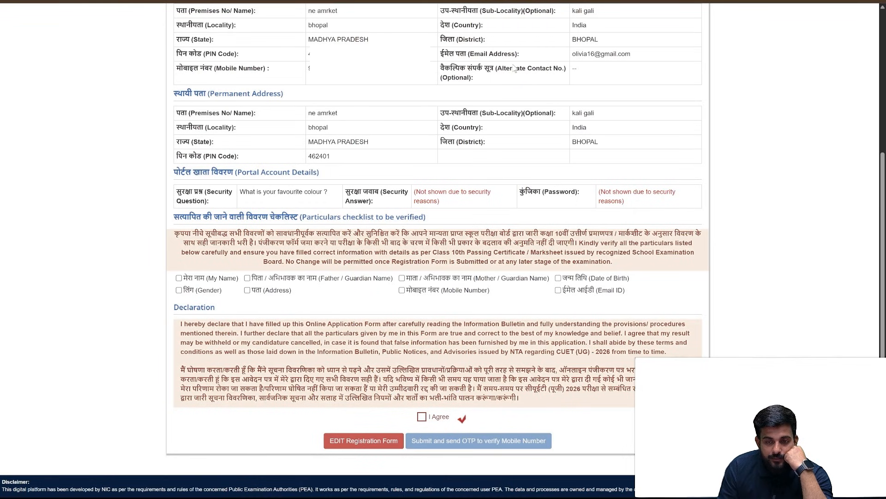
{"action": "left_click", "coordinate": [422, 418]}
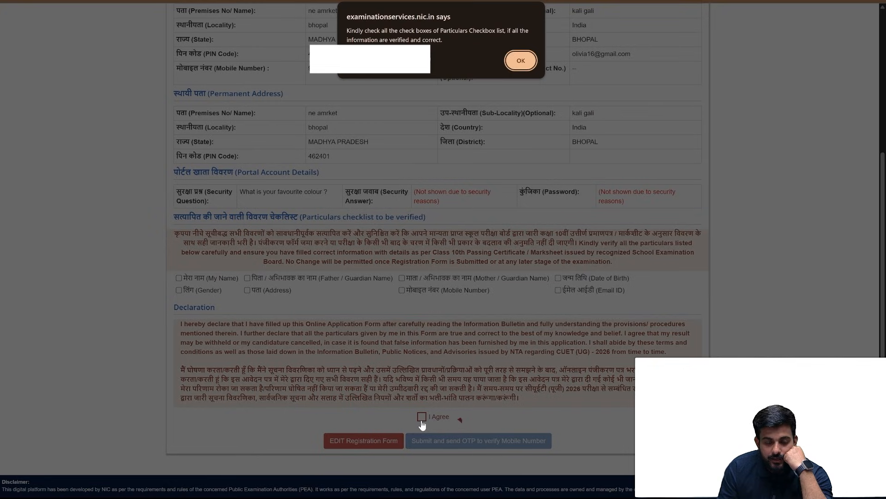
{"action": "left_click", "coordinate": [514, 64]}
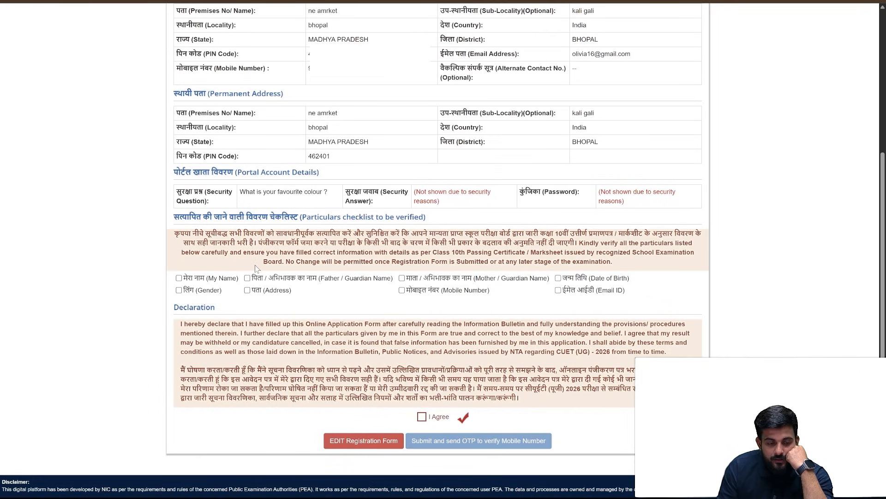
Tick all eight particulars checklist boxes: name, father's name, mother's name, date of birth, gender, address, mobile number and email
{"action": "left_click", "coordinate": [179, 278]}
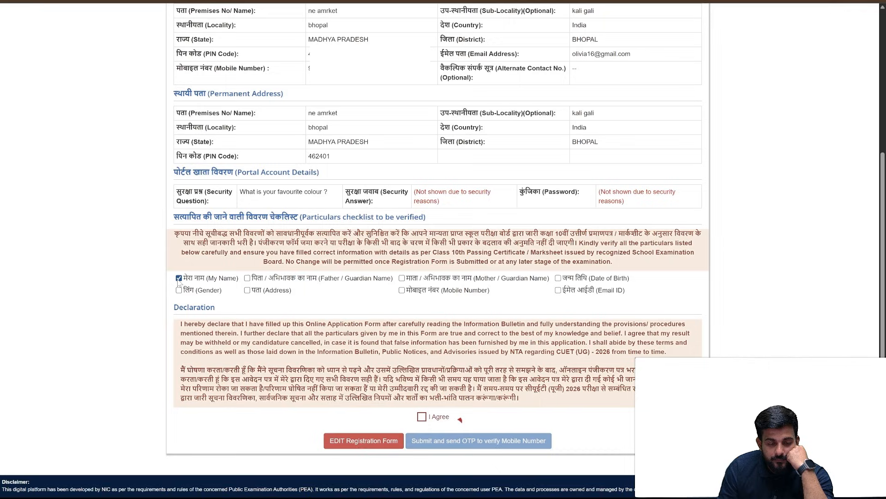
{"action": "left_click", "coordinate": [247, 278]}
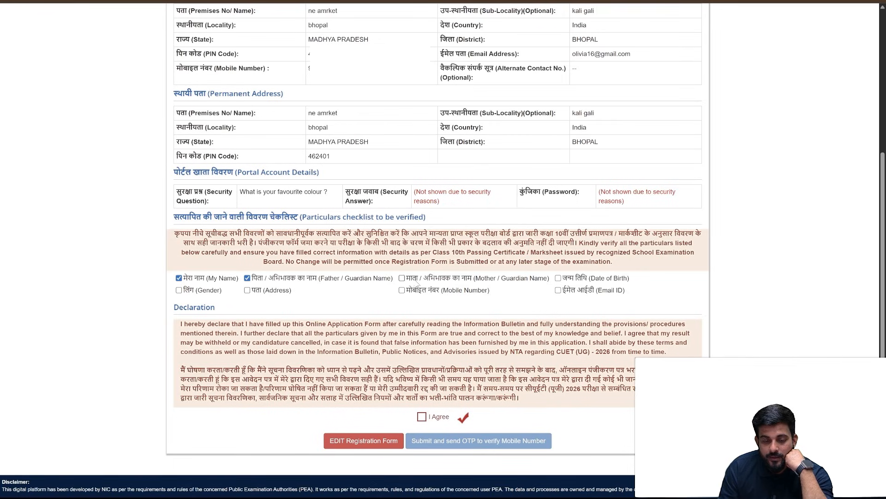
{"action": "left_click", "coordinate": [401, 279]}
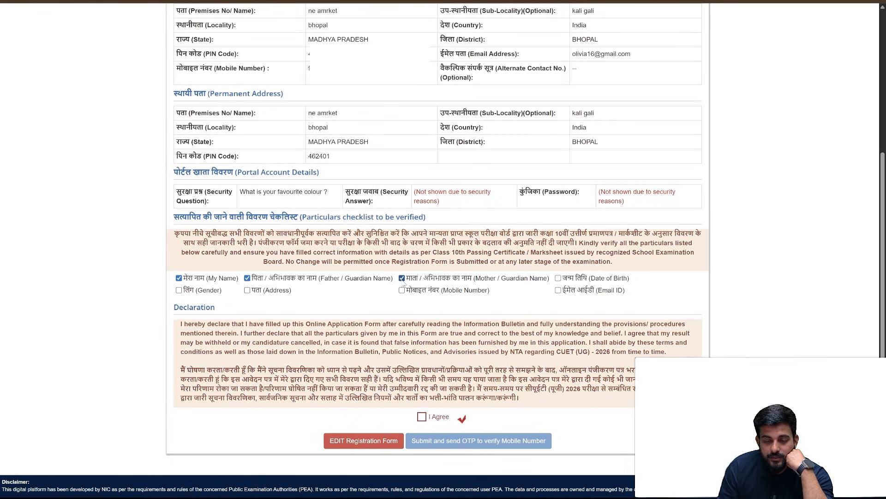
{"action": "left_click", "coordinate": [558, 279]}
{"action": "left_click", "coordinate": [558, 289]}
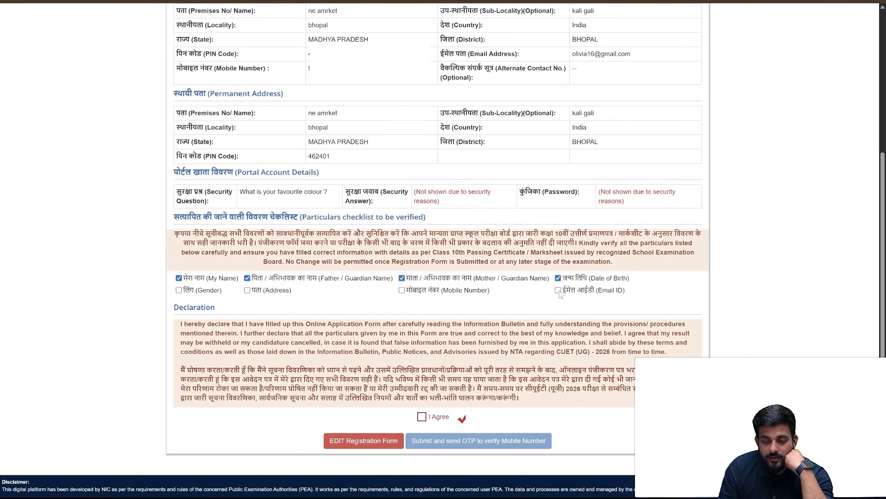
{"action": "left_click", "coordinate": [402, 290]}
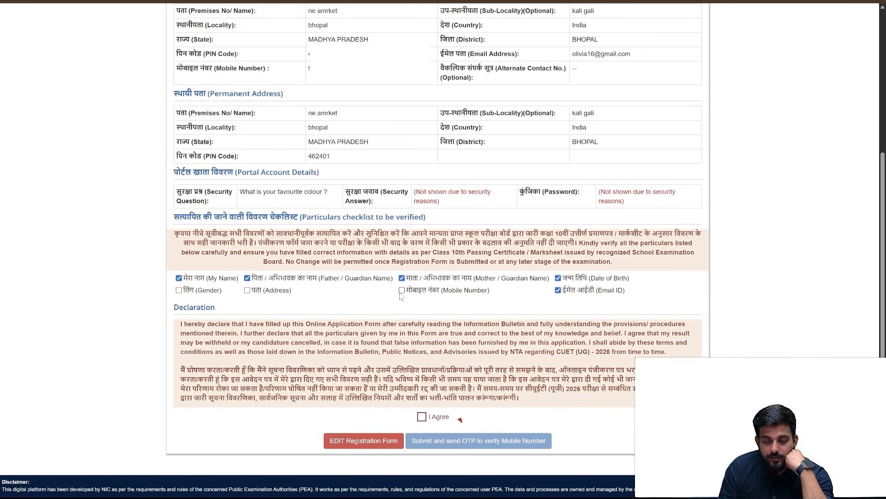
{"action": "left_click", "coordinate": [247, 290]}
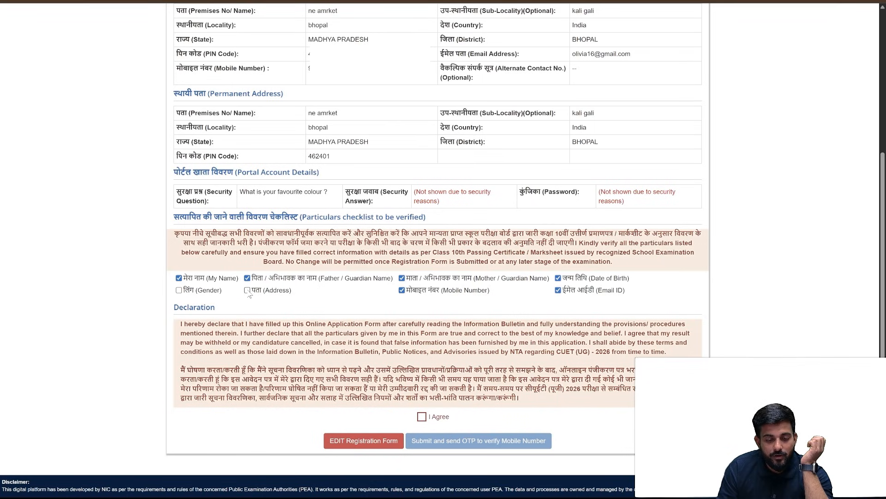
{"action": "left_click", "coordinate": [179, 290]}
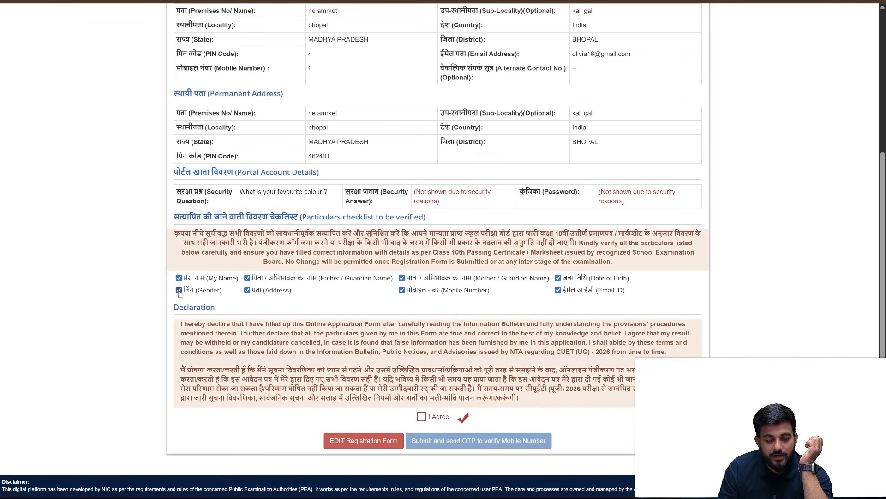
Accept the declaration and submit the form to request the mobile verification OTP
{"action": "left_click", "coordinate": [421, 418]}
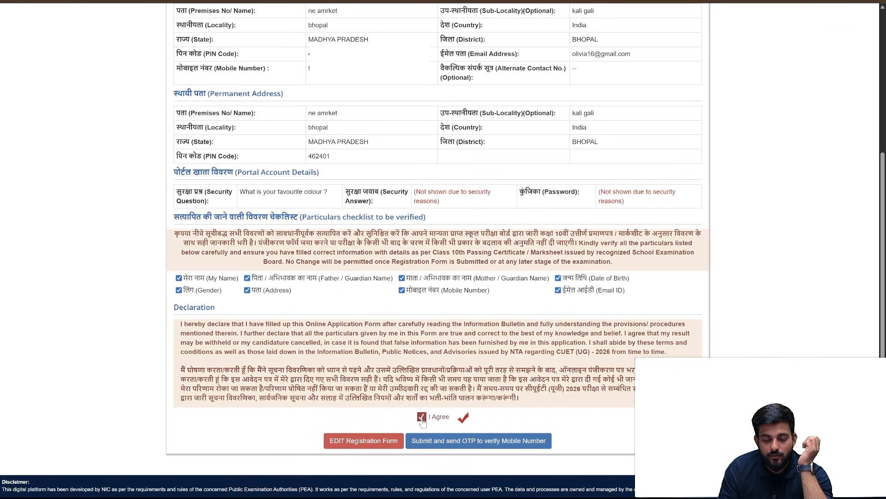
{"action": "left_click", "coordinate": [430, 441]}
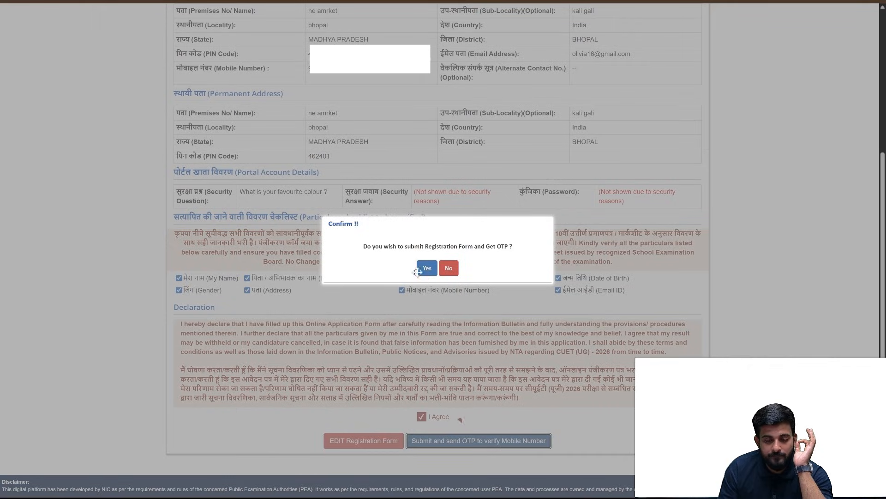
{"action": "left_click", "coordinate": [427, 269]}
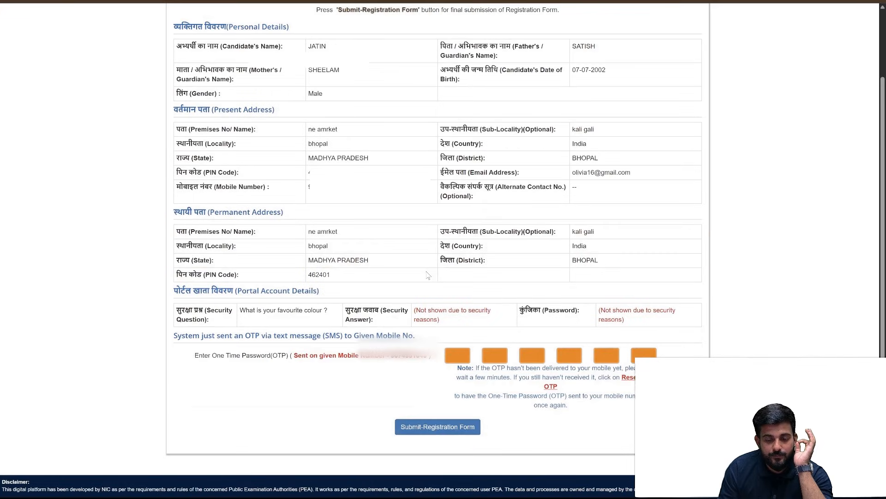
Enter the six-digit mobile OTP code and submit the registration form
{"action": "left_click", "coordinate": [459, 352]}
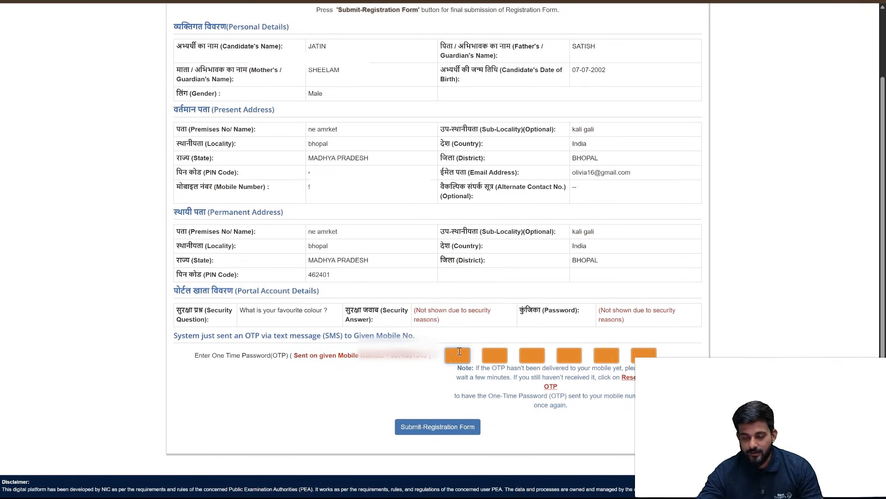
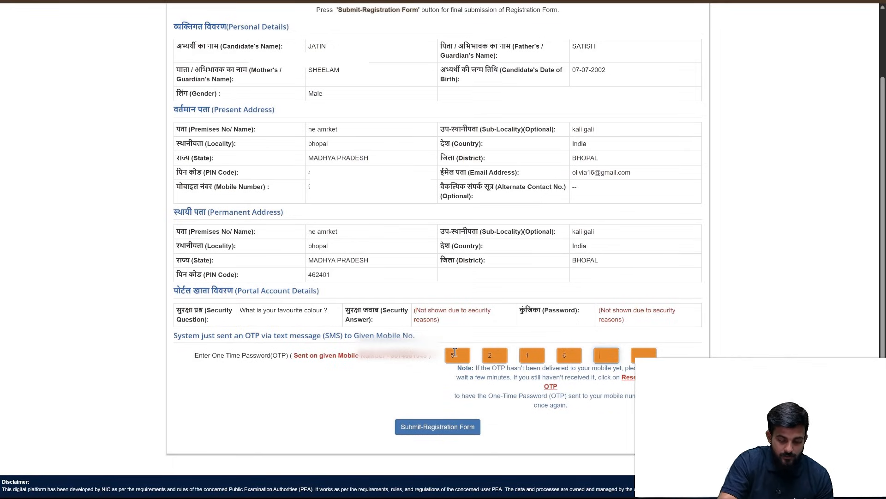
{"action": "left_click", "coordinate": [457, 428]}
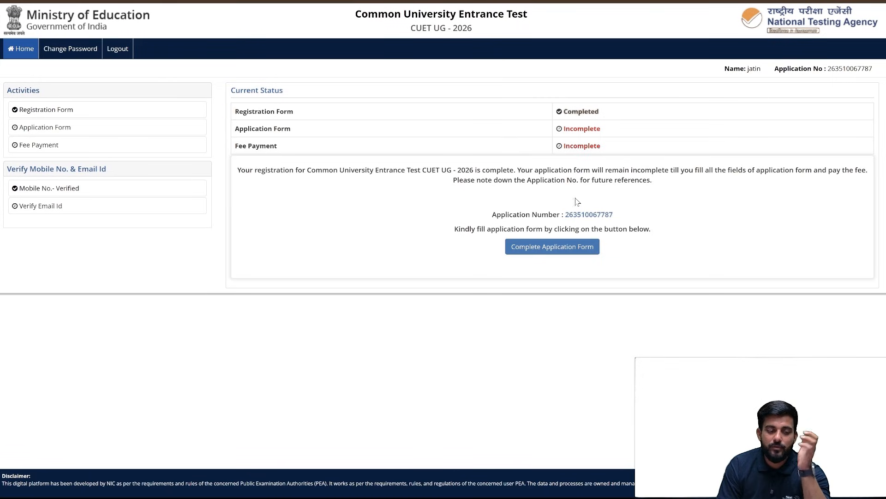
Open the application form's Personal Details step and set the nationality to Indian
{"action": "left_click", "coordinate": [543, 248]}
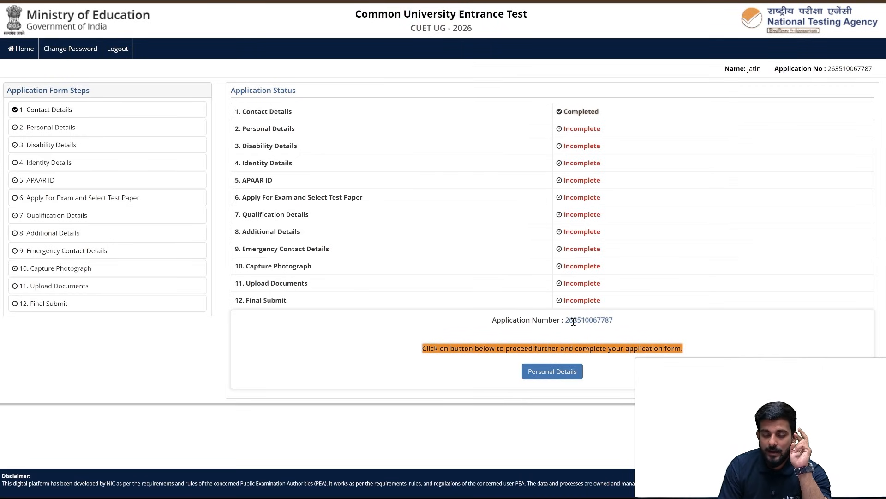
{"action": "left_click", "coordinate": [547, 368]}
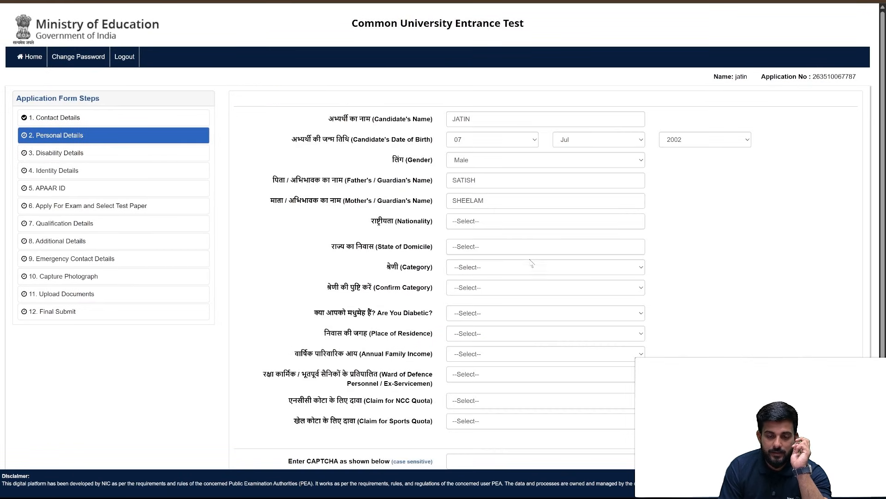
{"action": "scroll", "coordinate": [536, 221], "scroll_direction": "down", "scroll_amount": 1}
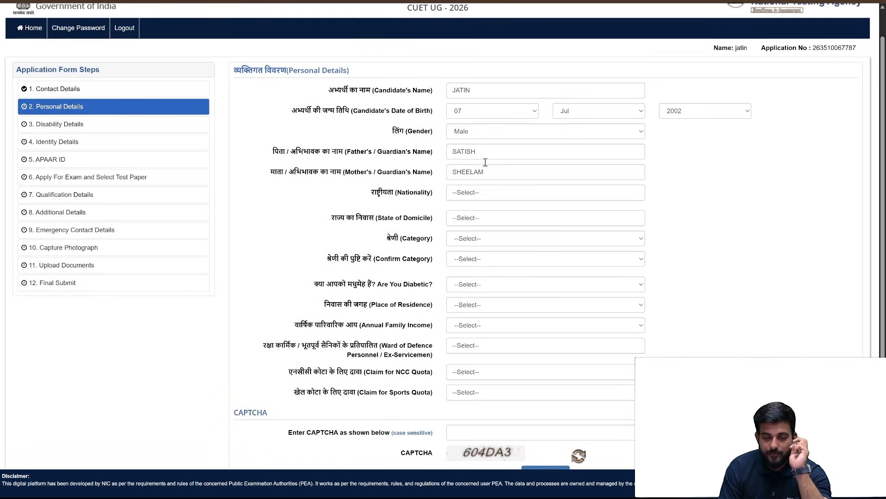
{"action": "left_click", "coordinate": [480, 192]}
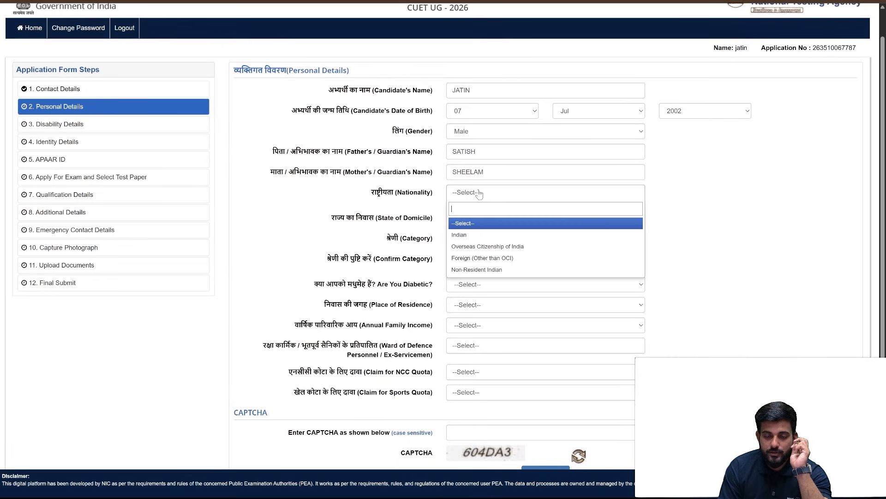
{"action": "left_click", "coordinate": [480, 235]}
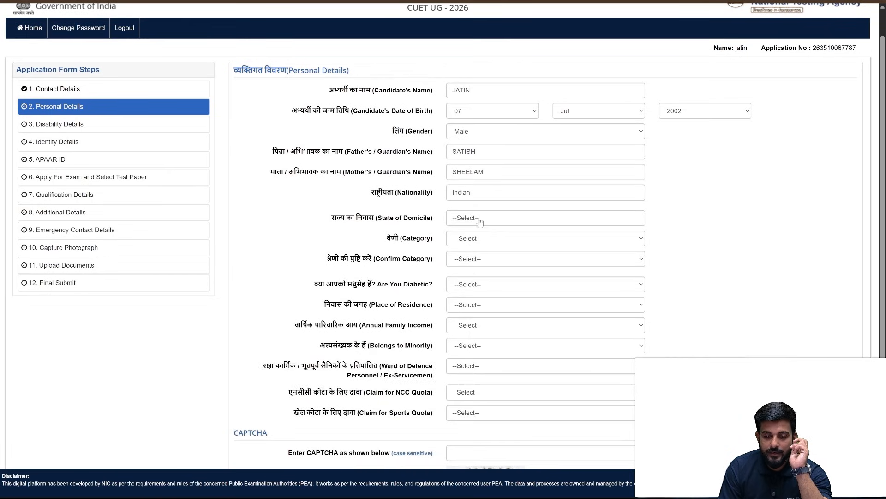
Set the state of domicile to MADHYA PRADESH by searching the state list
{"action": "left_click", "coordinate": [478, 217]}
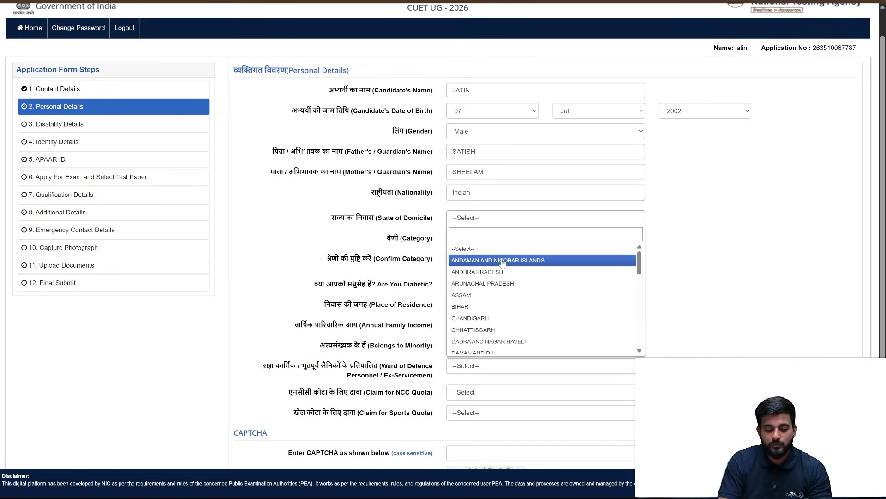
{"action": "type", "text": "bh"}
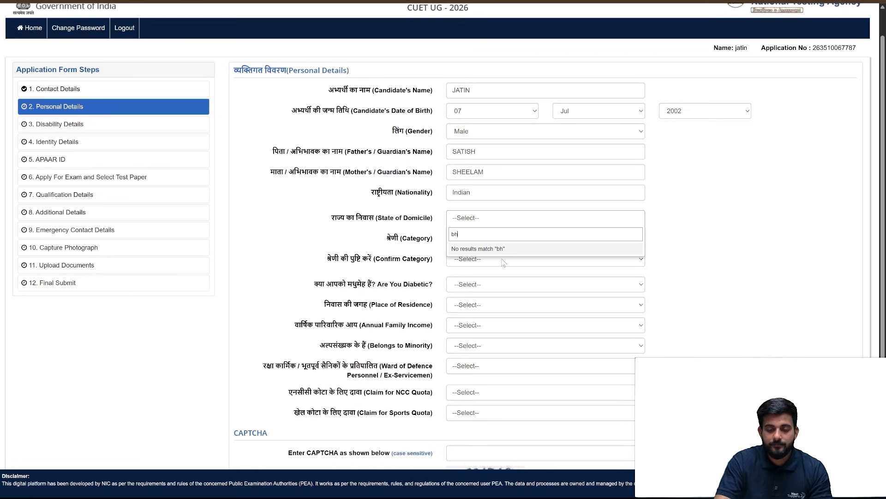
{"action": "key", "text": "BackSpace"}
{"action": "key", "text": "BackSpace"}
{"action": "type", "text": "ma"}
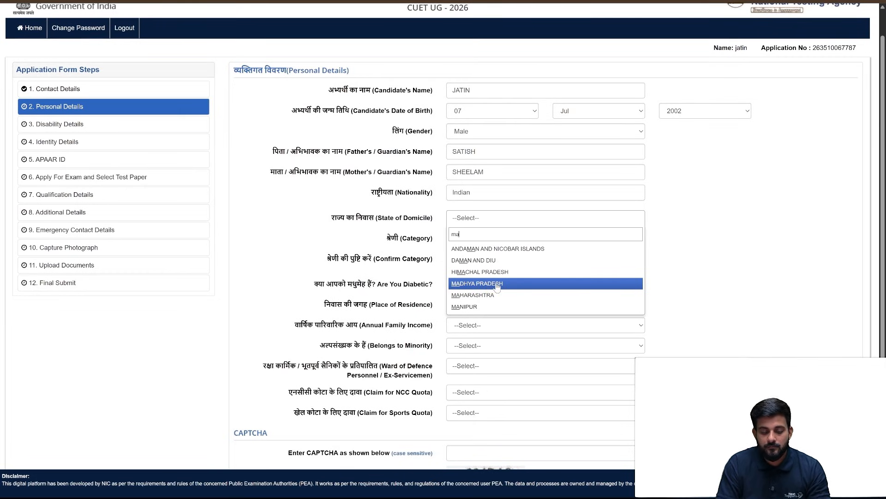
{"action": "type", "text": "dhya"}
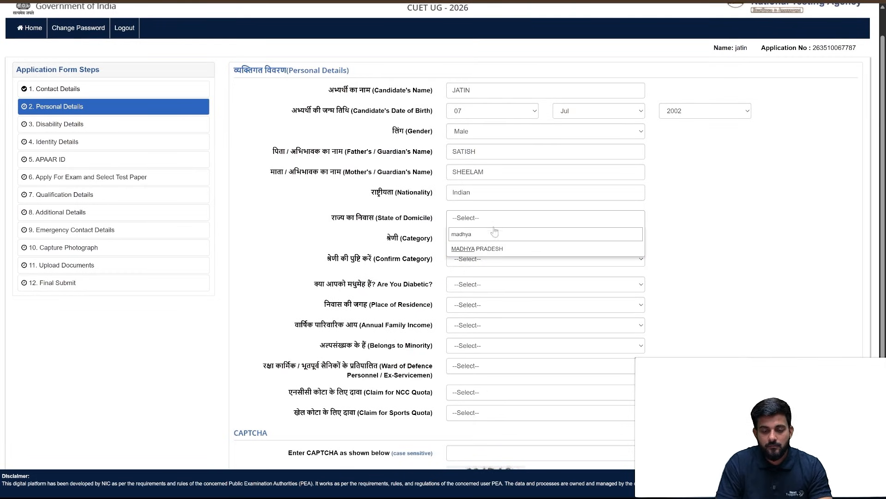
{"action": "left_click", "coordinate": [486, 250]}
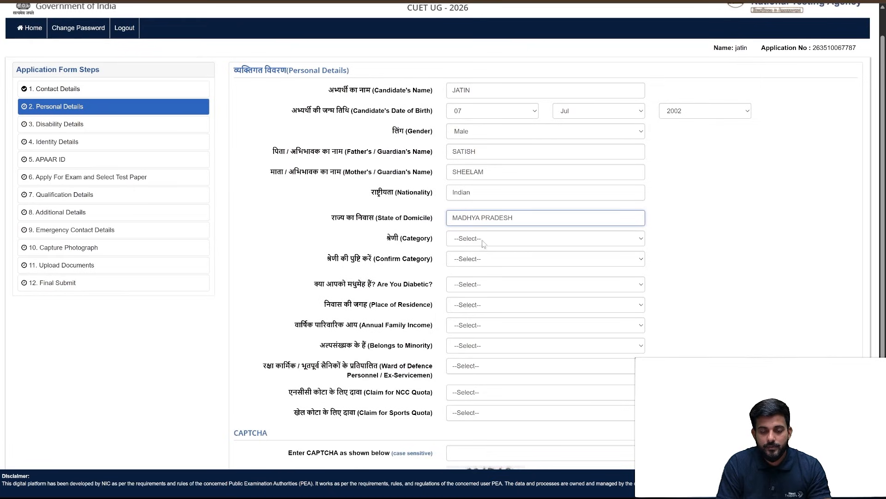
Set both the category and the confirm category to General
{"action": "left_click", "coordinate": [485, 241]}
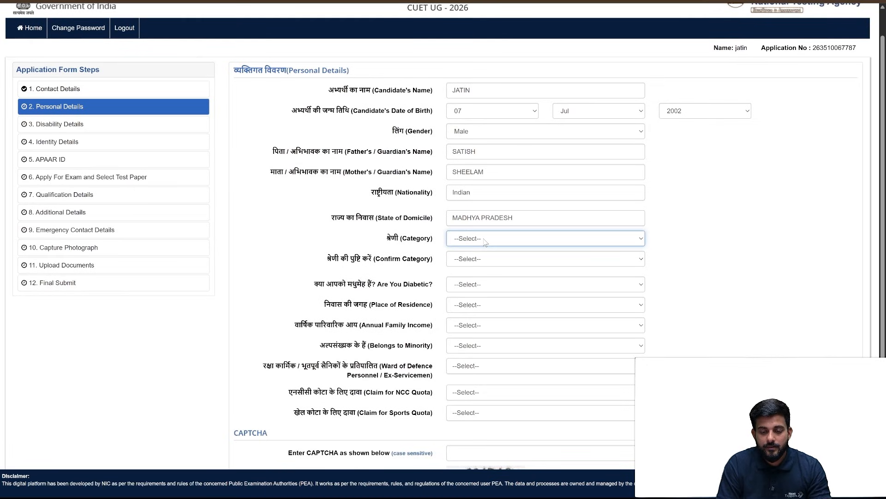
{"action": "left_click", "coordinate": [477, 306]}
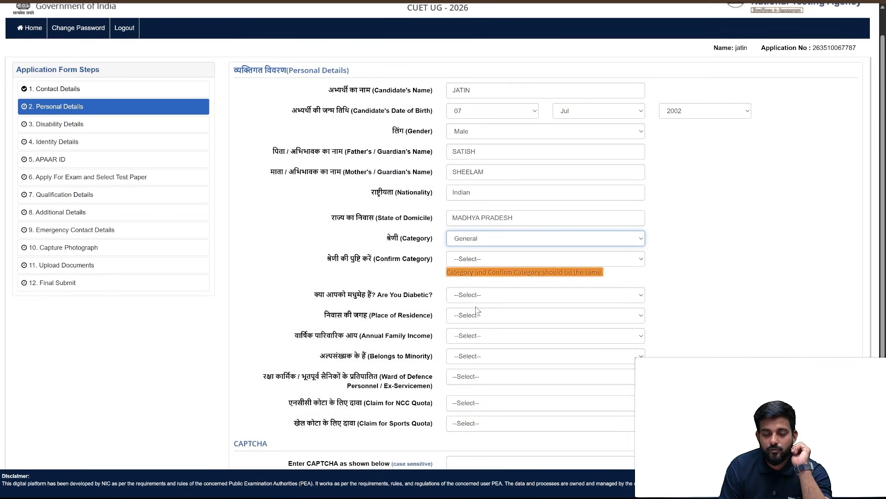
{"action": "left_click", "coordinate": [494, 263]}
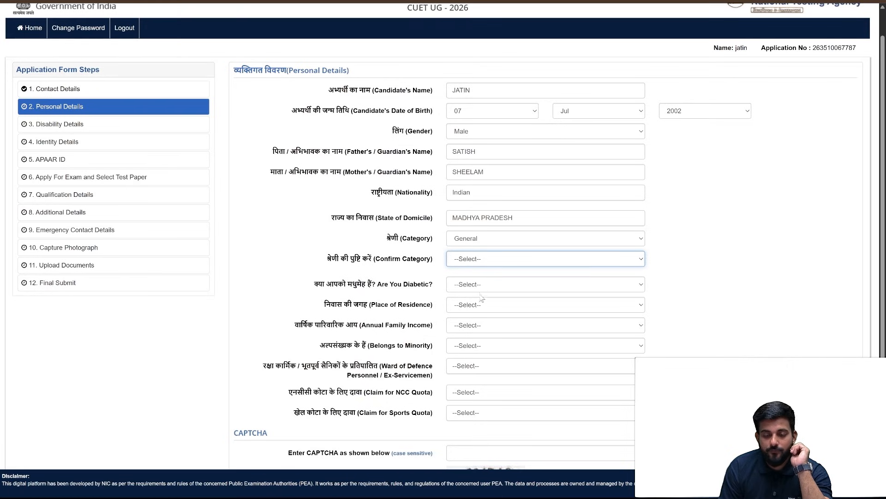
{"action": "left_click", "coordinate": [478, 328]}
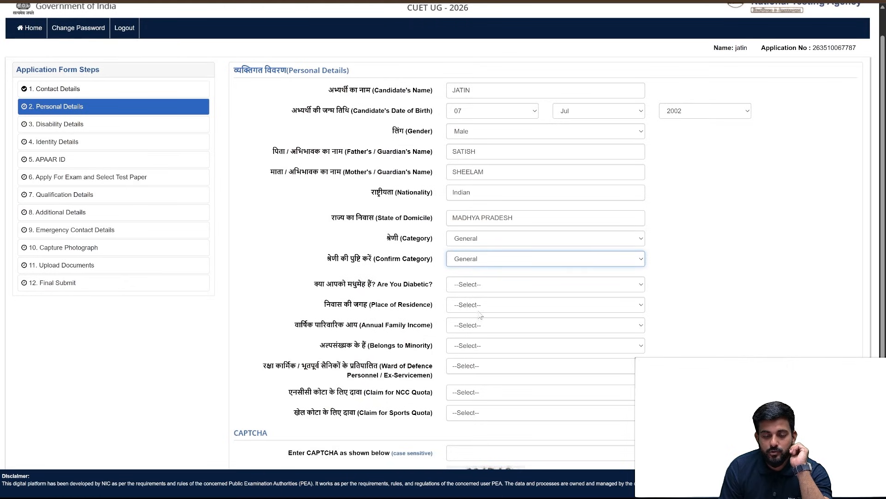
Set the Are You Diabetic answer to No and the place of residence to Rural
{"action": "left_click", "coordinate": [497, 289]}
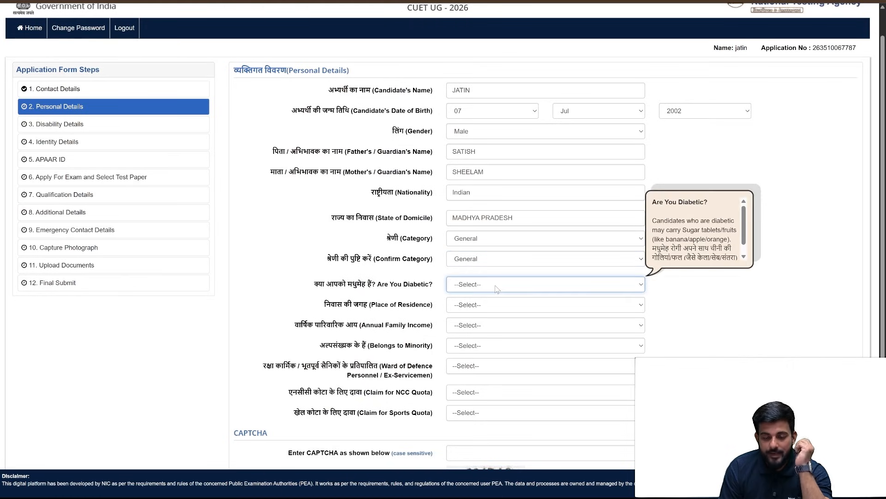
{"action": "left_click", "coordinate": [477, 322]}
{"action": "left_click", "coordinate": [483, 310]}
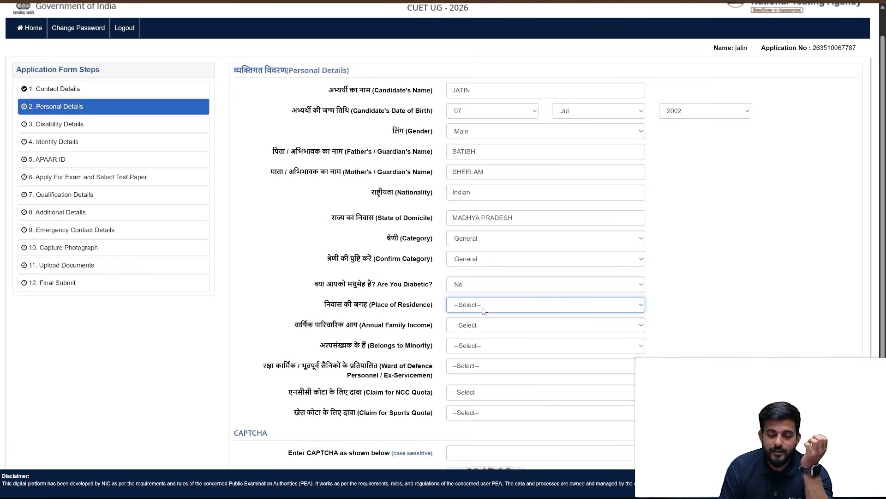
{"action": "left_click", "coordinate": [478, 344]}
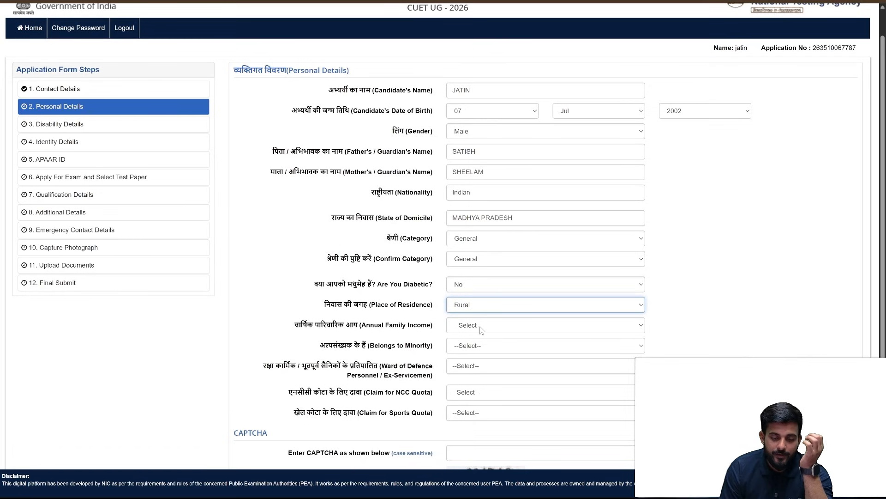
{"action": "left_click", "coordinate": [481, 329]}
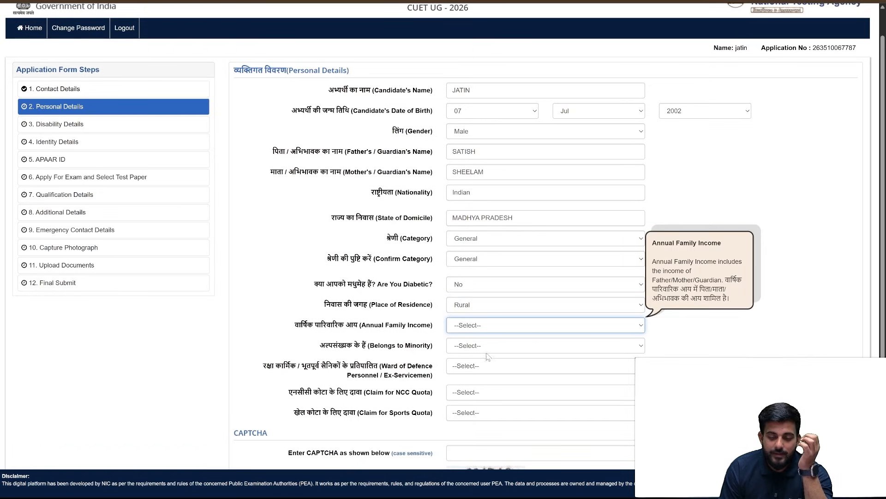
{"action": "left_click", "coordinate": [488, 384]}
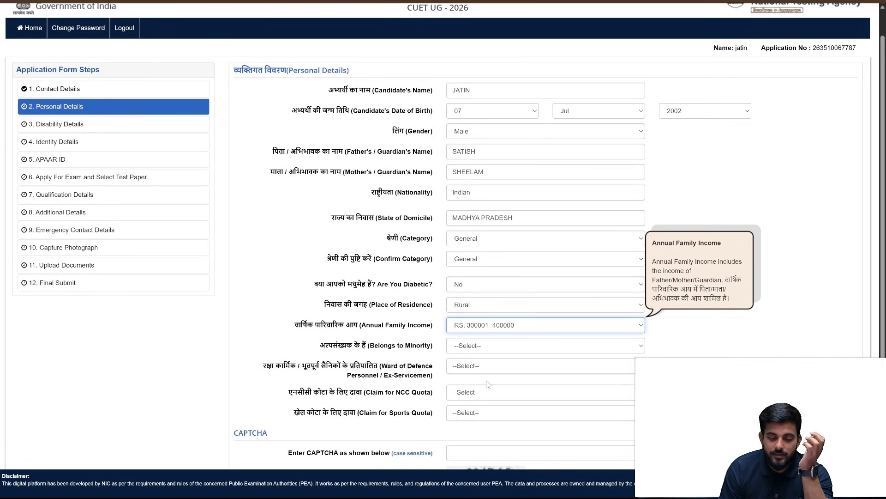
{"action": "left_click", "coordinate": [498, 350]}
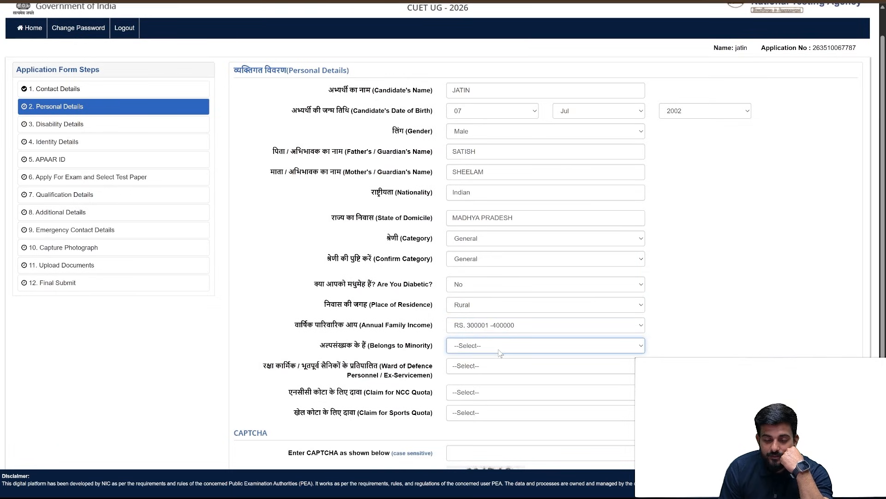
{"action": "left_click", "coordinate": [478, 388]}
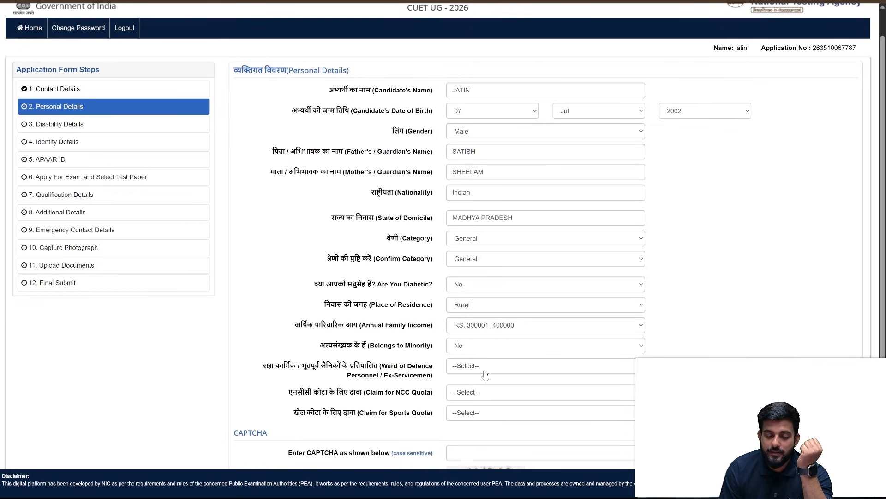
Set Ward of Defence Personnel, Claim for NCC Quota and Claim for Sports Quota all to No
{"action": "left_click", "coordinate": [485, 374]}
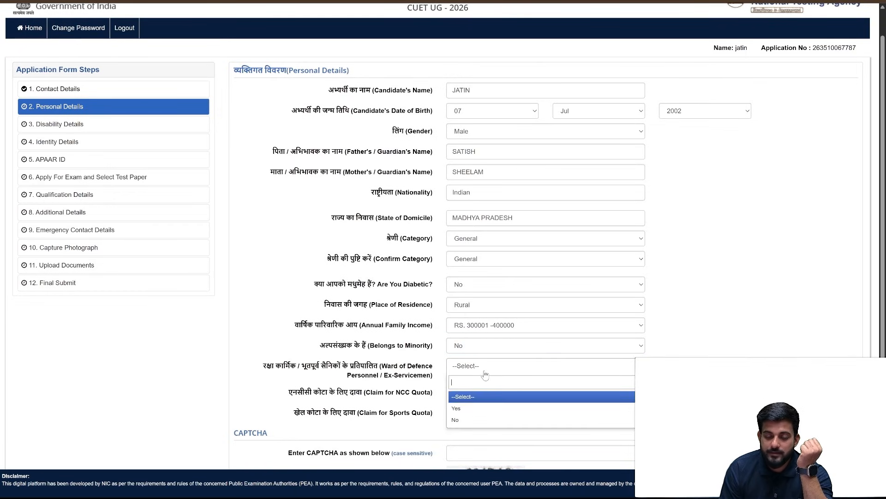
{"action": "left_click", "coordinate": [471, 419]}
{"action": "left_click", "coordinate": [474, 397]}
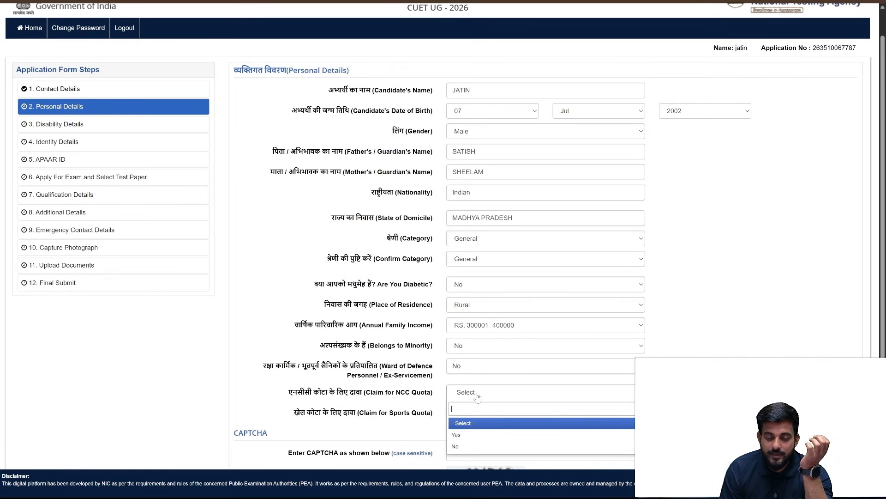
{"action": "left_click", "coordinate": [464, 446]}
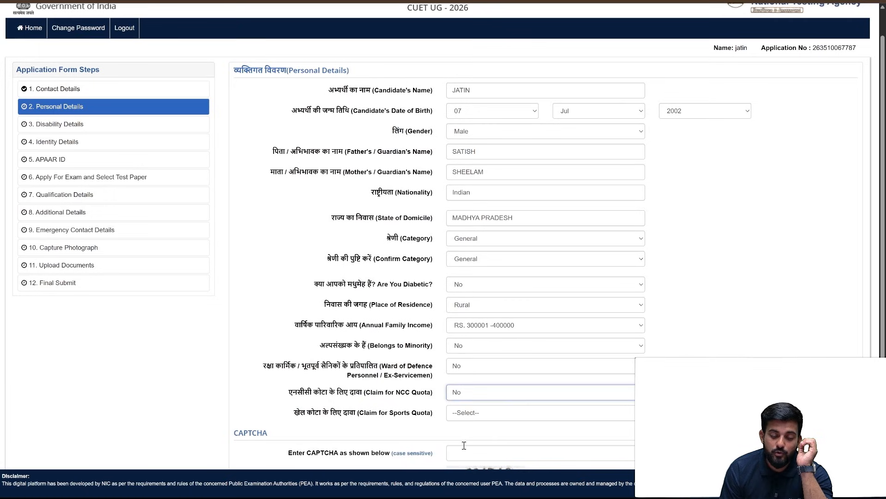
{"action": "left_click", "coordinate": [478, 413]}
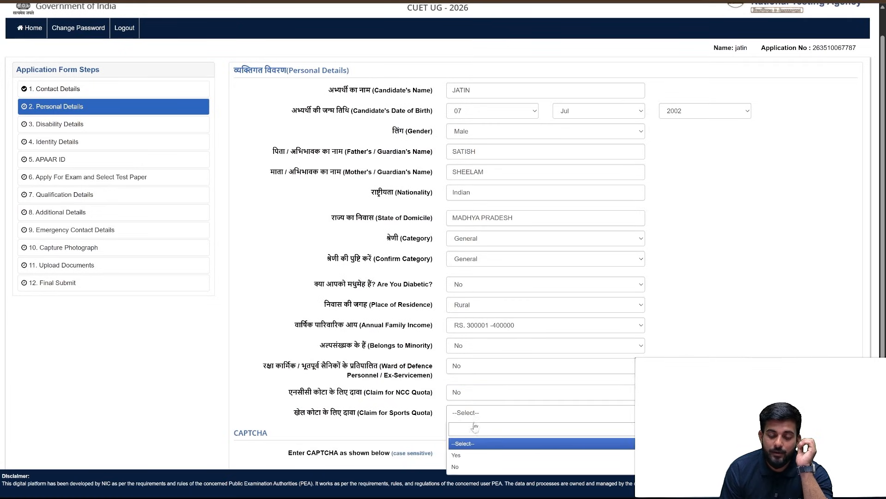
{"action": "left_click", "coordinate": [469, 467]}
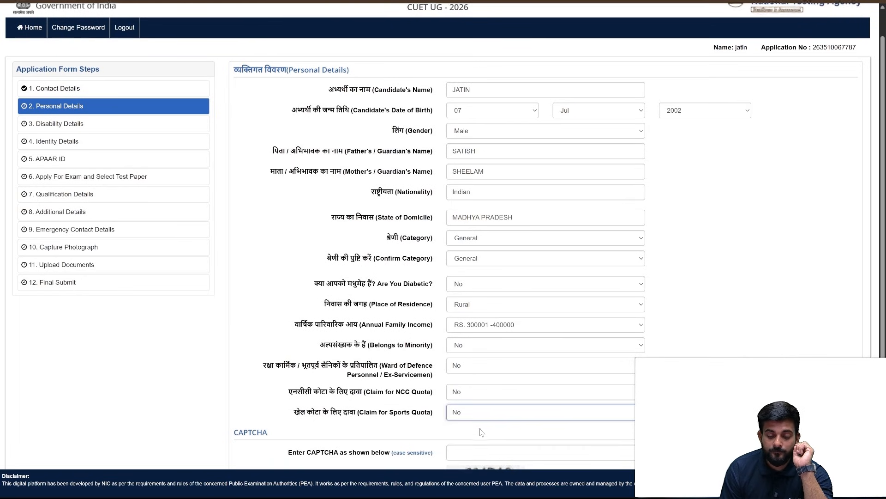
Enter the CAPTCHA 604DA3 and save the Personal Details section, confirming the submission
{"action": "scroll", "coordinate": [482, 432], "scroll_direction": "down", "scroll_amount": 2}
{"action": "left_click", "coordinate": [491, 384]}
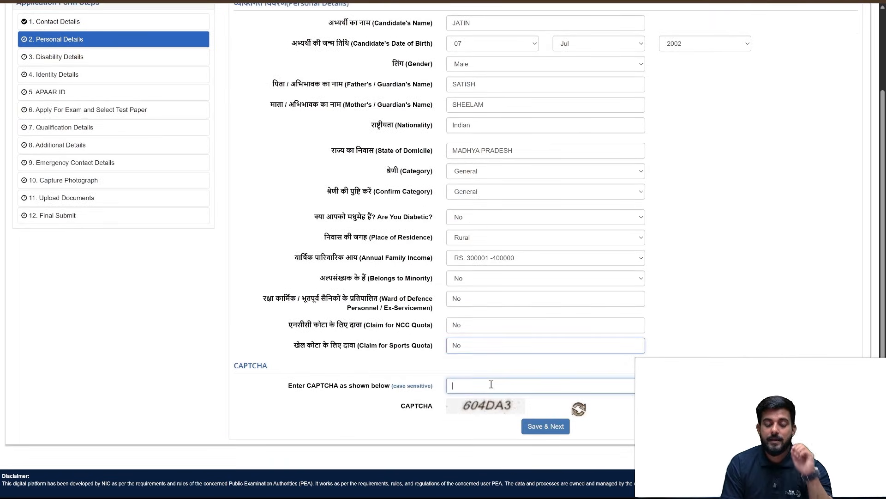
{"action": "type", "text": "604D"}
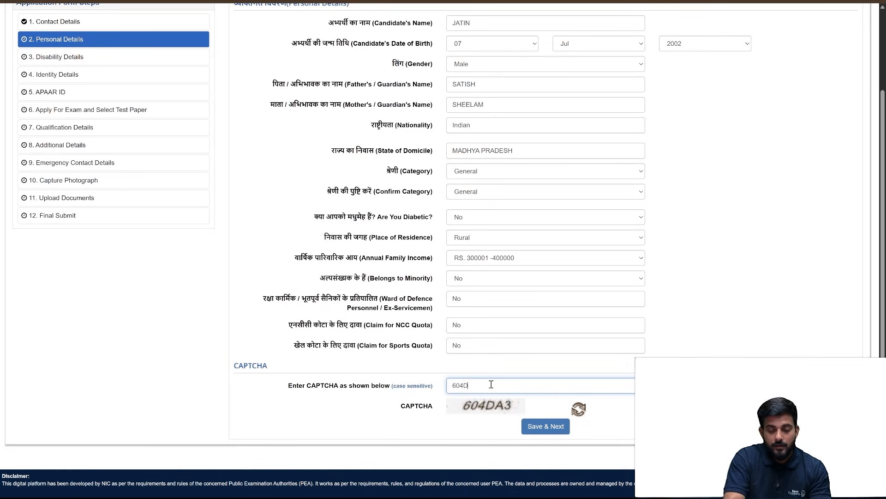
{"action": "type", "text": "A"}
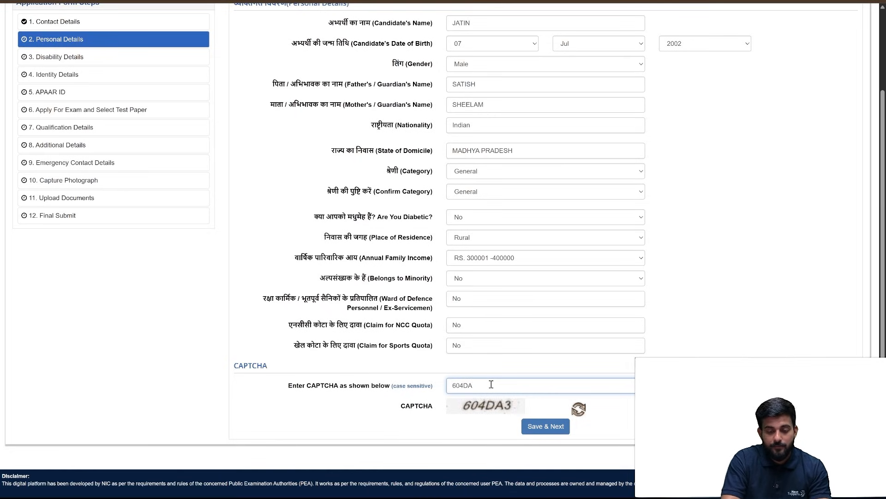
{"action": "type", "text": "3"}
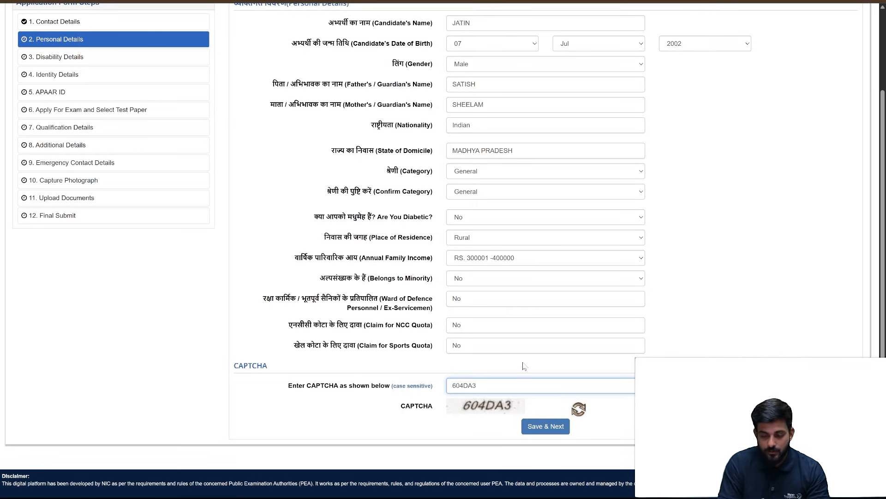
{"action": "key", "text": "BackSpace"}
{"action": "key", "text": "BackSpace"}
{"action": "key", "text": "BackSpace"}
{"action": "key", "text": "BackSpace"}
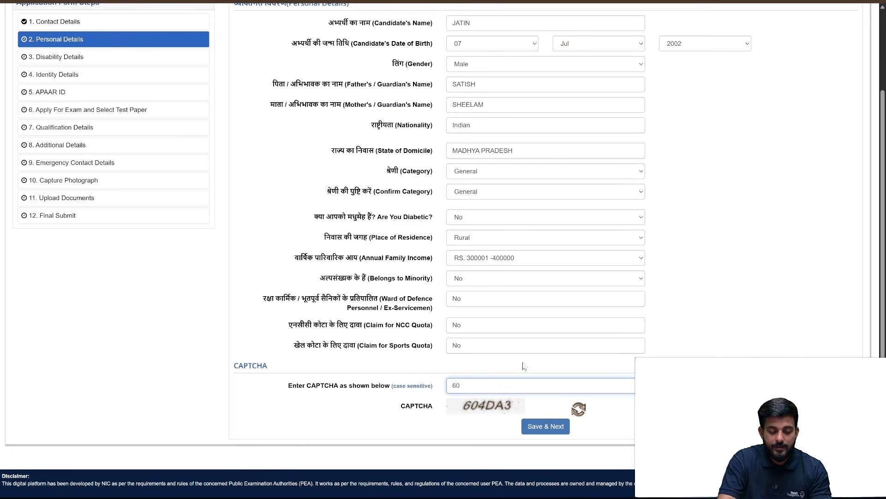
{"action": "type", "text": "4D"}
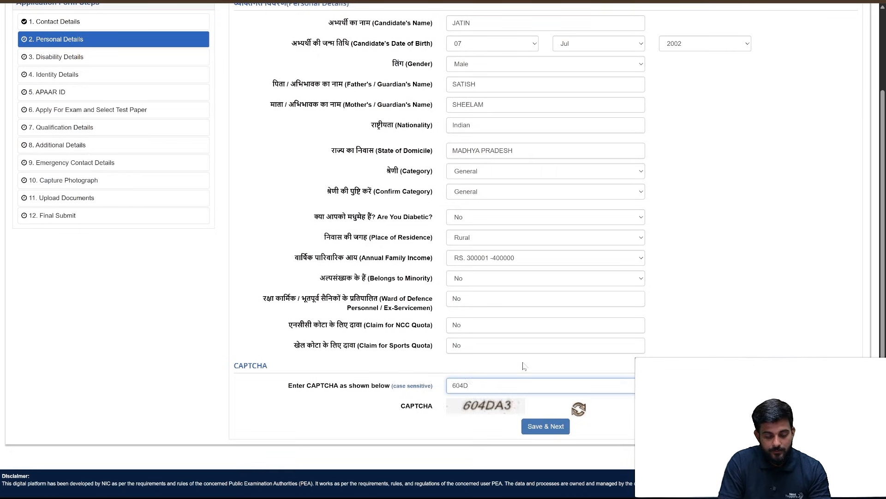
{"action": "type", "text": "A3"}
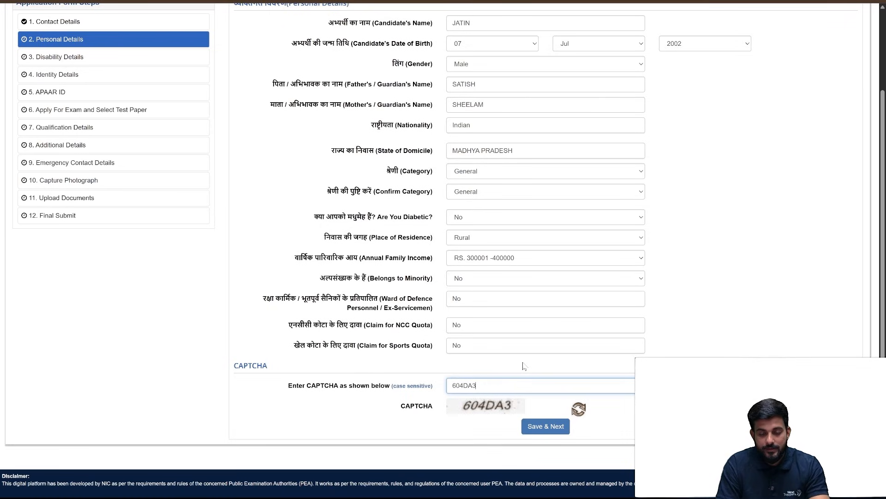
{"action": "left_click", "coordinate": [541, 424]}
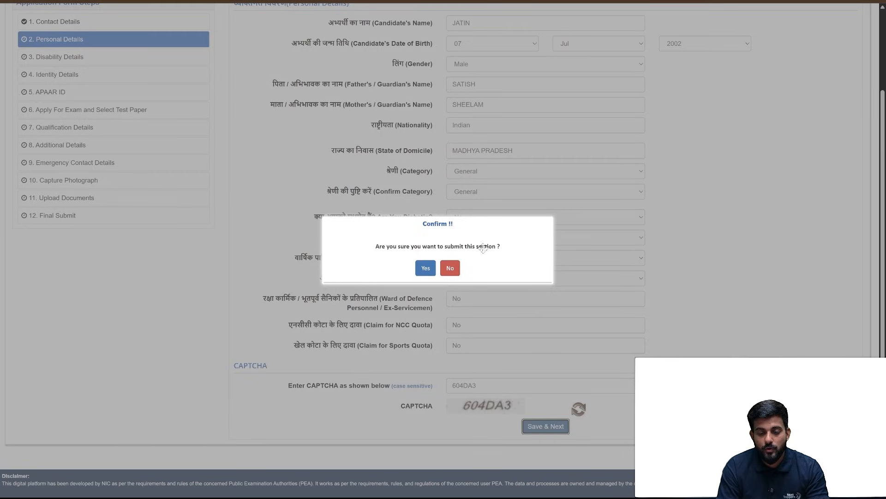
{"action": "left_click", "coordinate": [432, 272]}
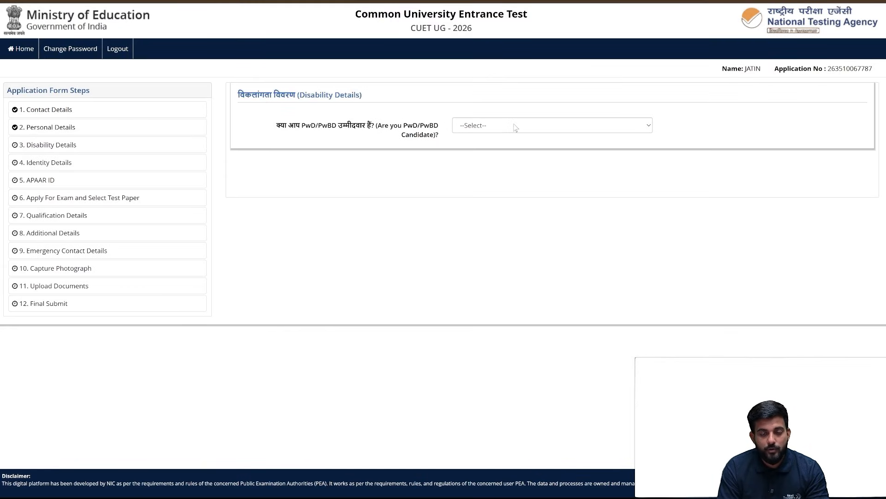
Answer No to being a PwD/PwBD candidate, enter CAPTCHA 88TF91 and submit the Disability Details section
{"action": "left_click", "coordinate": [516, 127]}
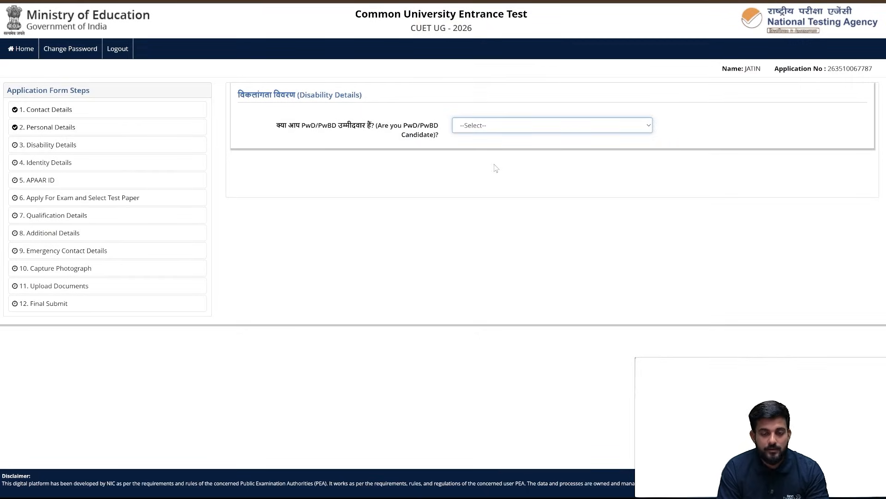
{"action": "key", "text": "n"}
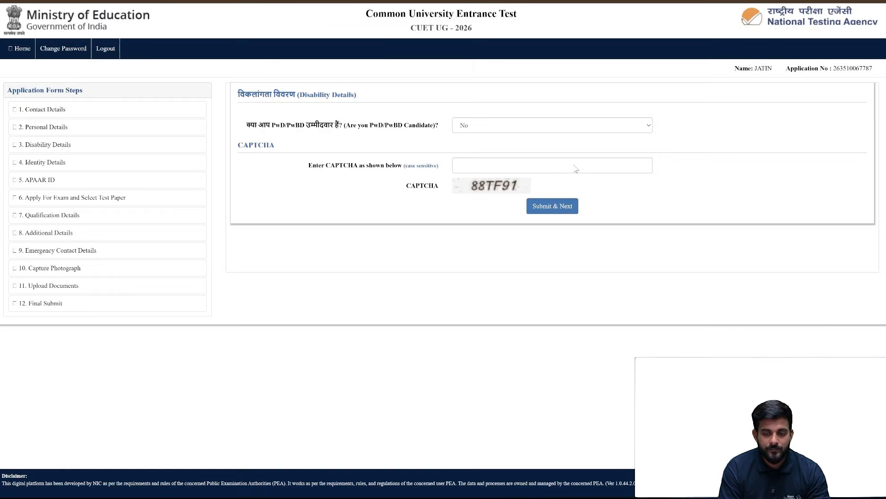
{"action": "left_click", "coordinate": [517, 166]}
{"action": "type", "text": "88"}
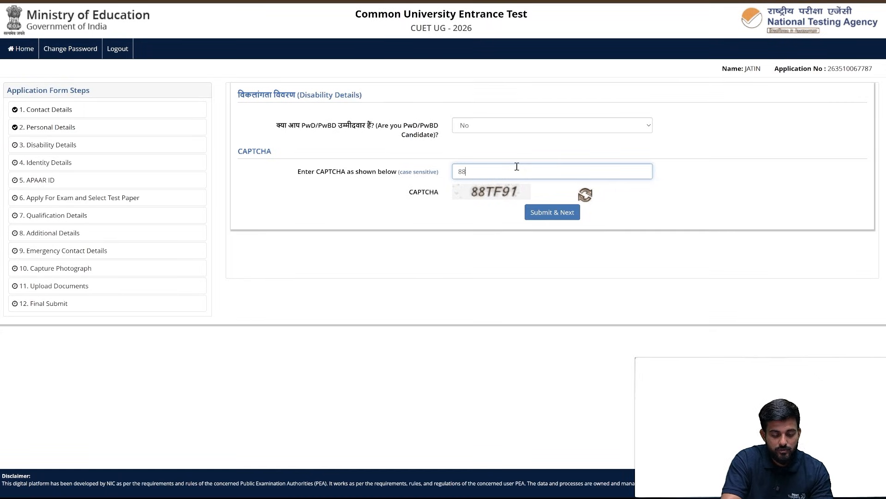
{"action": "type", "text": "T"}
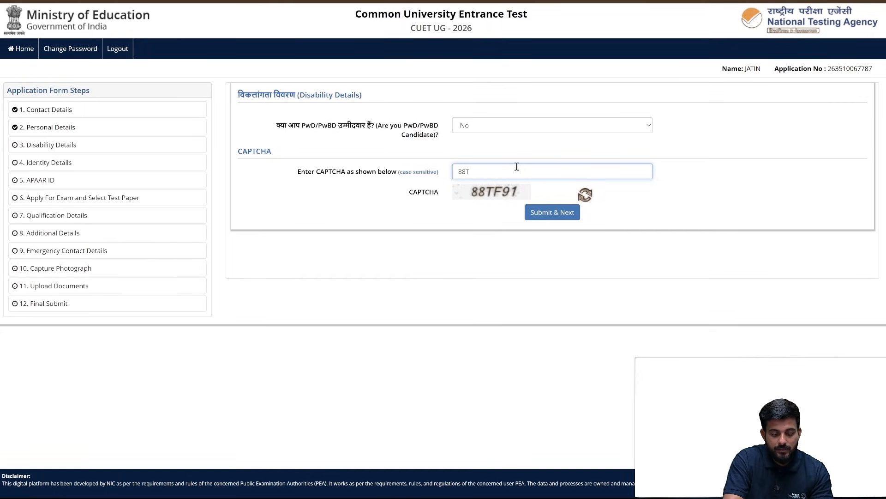
{"action": "type", "text": "F"}
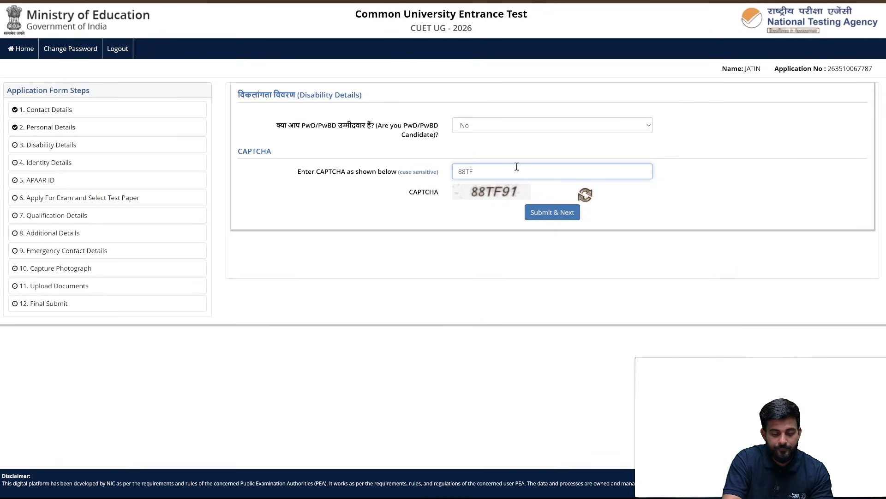
{"action": "type", "text": "91"}
{"action": "left_click", "coordinate": [550, 214]}
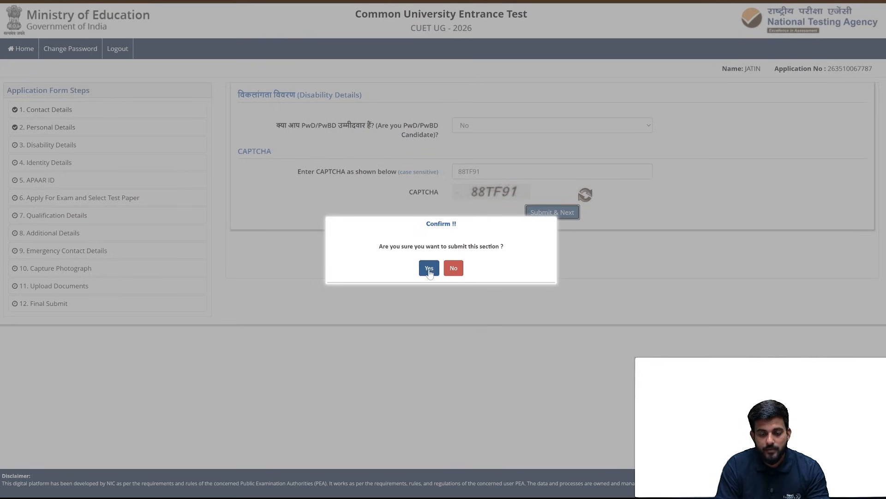
{"action": "left_click", "coordinate": [429, 269]}
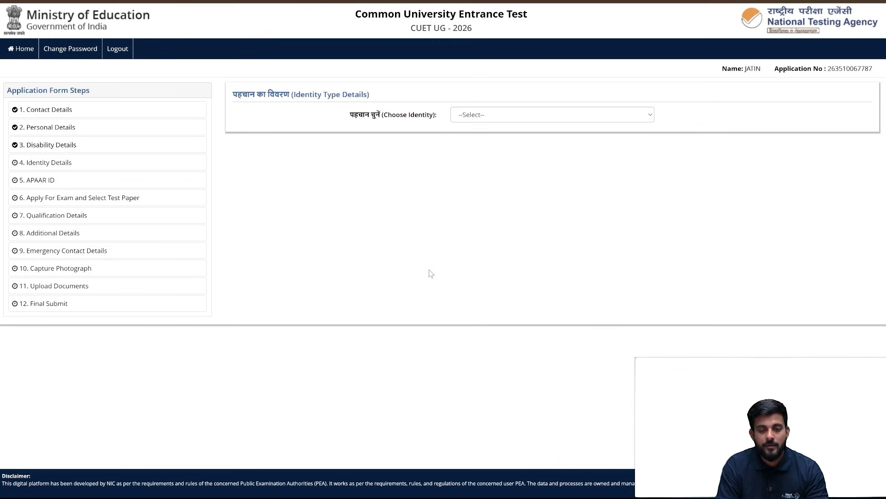
Choose Aadhaar as the identity type and accept the Aadhaar consent declaration
{"action": "left_click", "coordinate": [532, 118]}
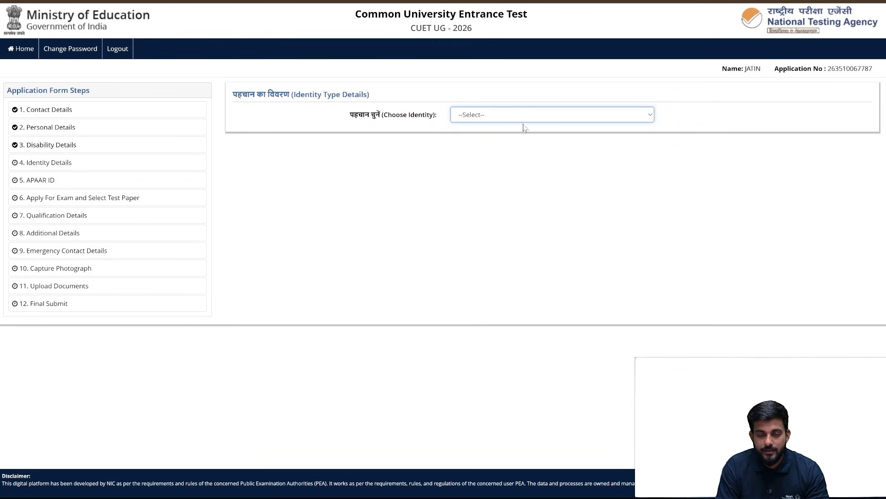
{"action": "left_click", "coordinate": [494, 143]}
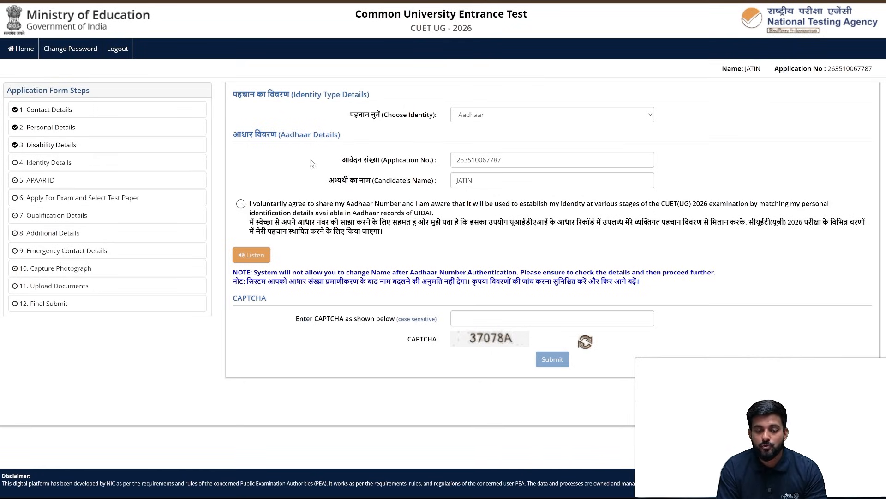
{"action": "left_click", "coordinate": [241, 204]}
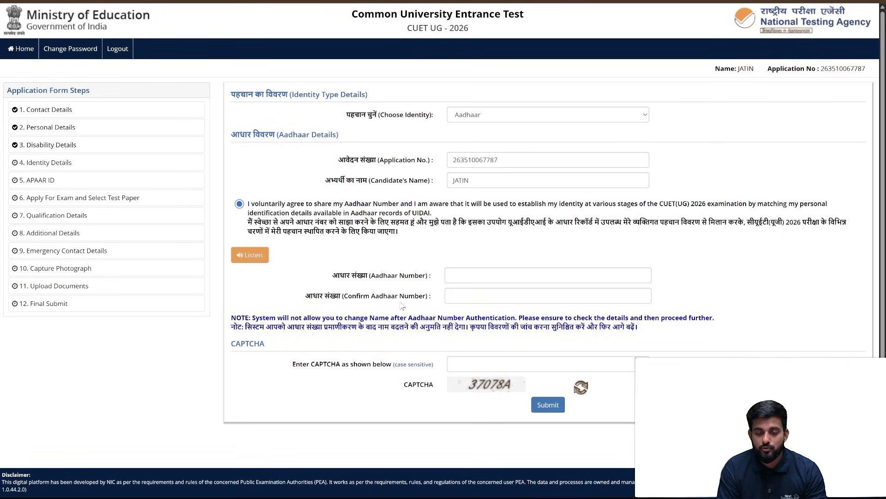
Enter the candidate's Aadhaar number and re-enter it in the confirmation field
{"action": "left_click", "coordinate": [465, 276]}
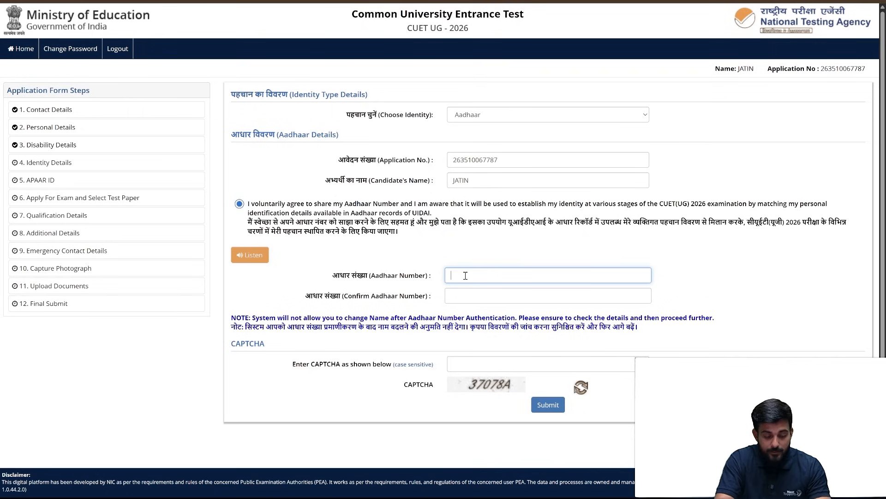
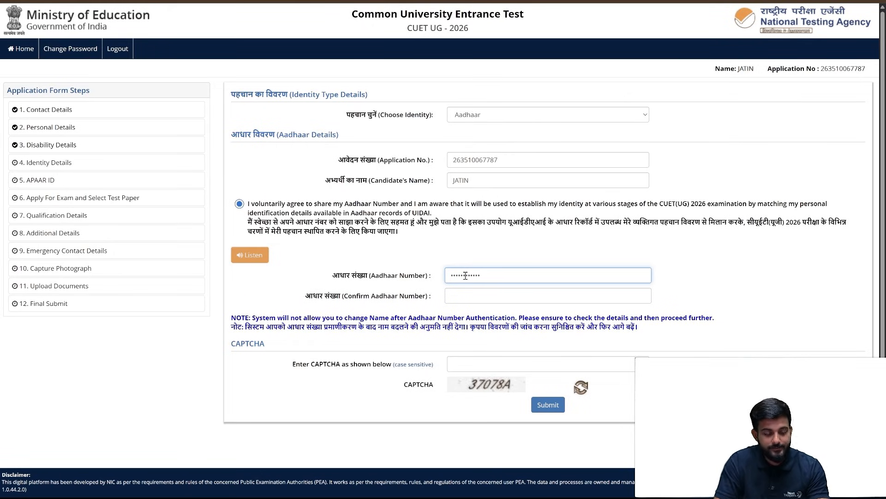
{"action": "key", "text": "Tab"}
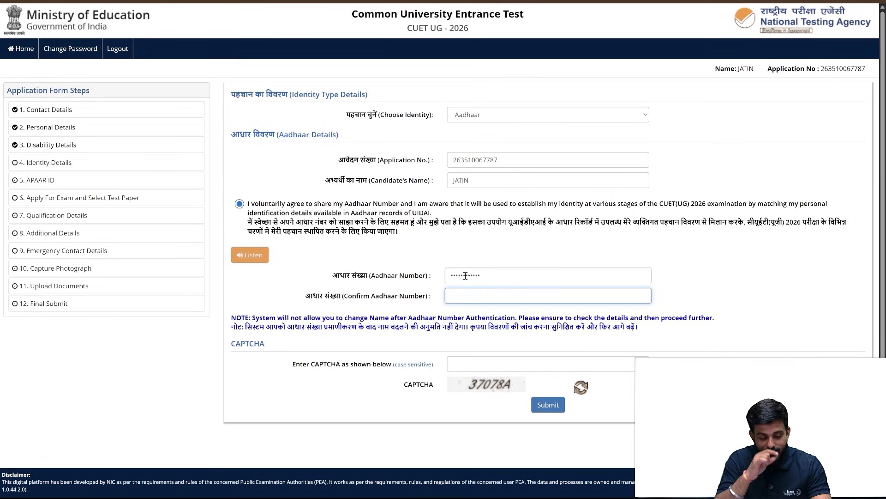
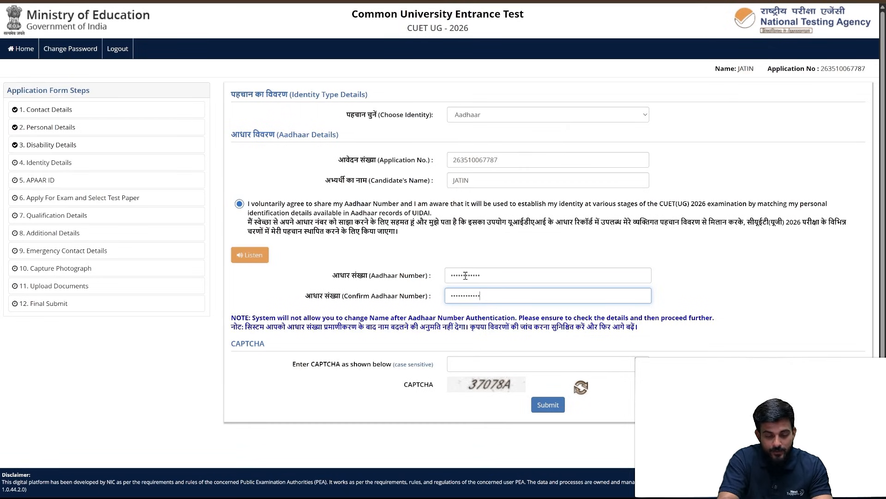
Enter CAPTCHA 37078A and submit the Aadhaar details, confirming the submission
{"action": "left_click", "coordinate": [517, 362]}
{"action": "type", "text": "37"}
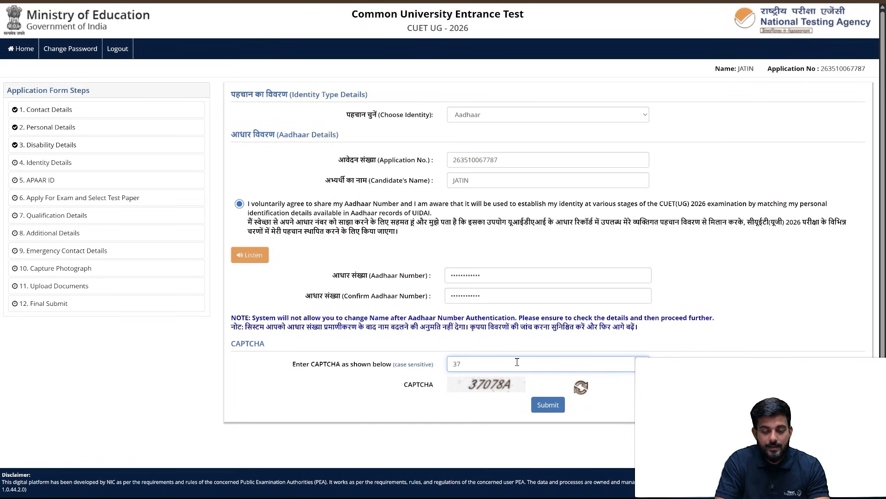
{"action": "type", "text": "07"}
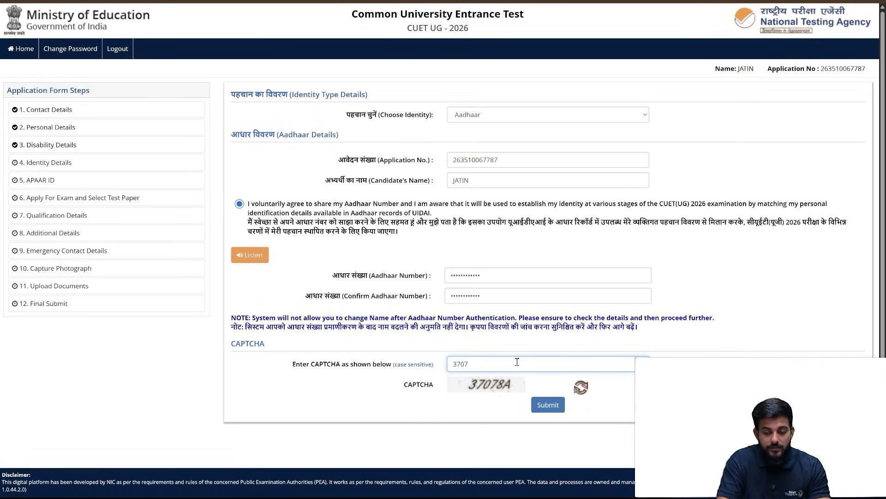
{"action": "type", "text": "8A"}
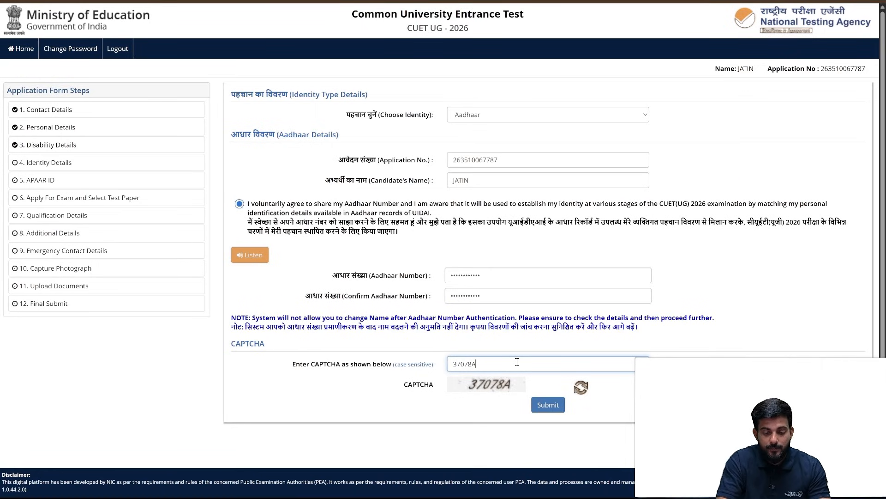
{"action": "left_click", "coordinate": [541, 406]}
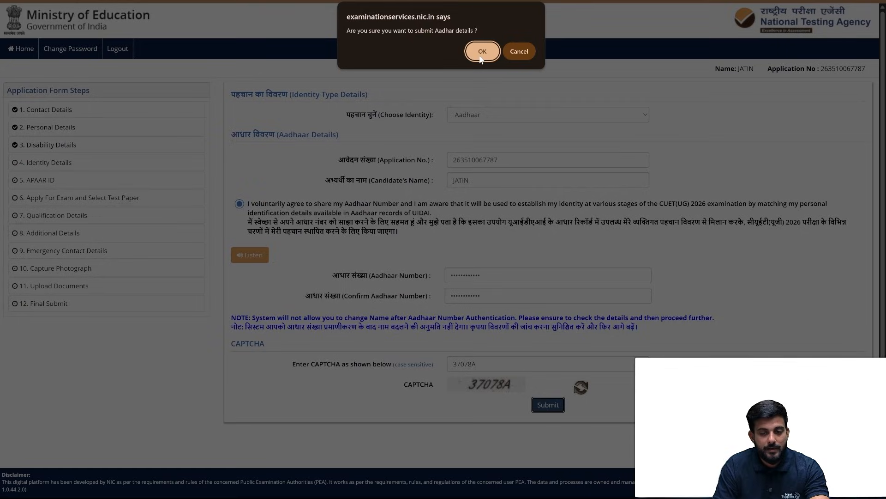
{"action": "left_click", "coordinate": [480, 57]}
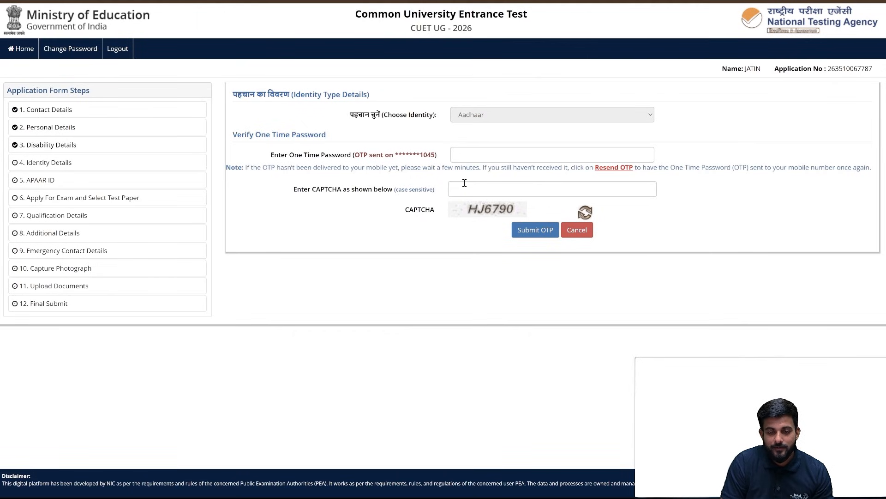
Enter the one-time password sent to the registered mobile number
{"action": "left_click", "coordinate": [478, 154]}
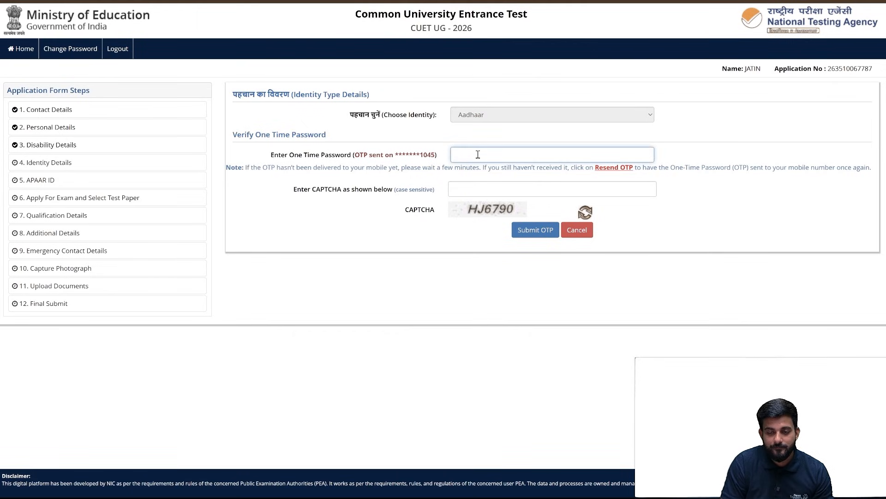
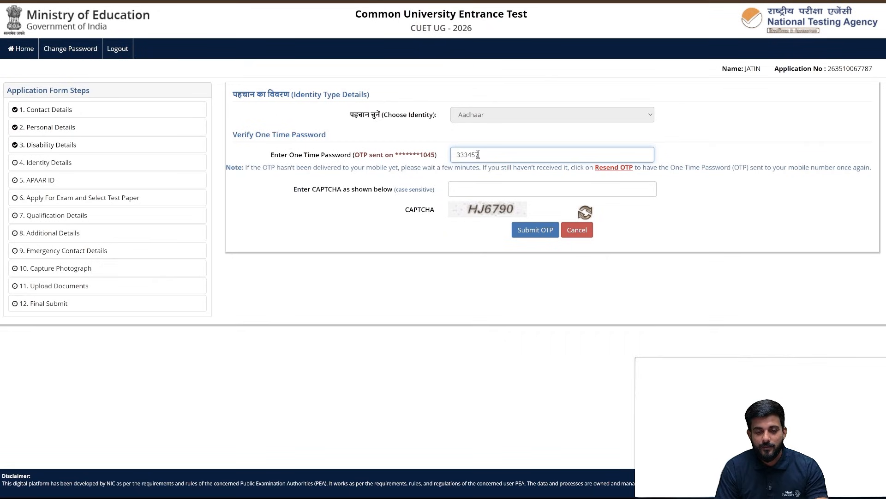
Enter CAPTCHA HJ6790 and submit the OTP, confirming to proceed further
{"action": "left_click", "coordinate": [475, 184]}
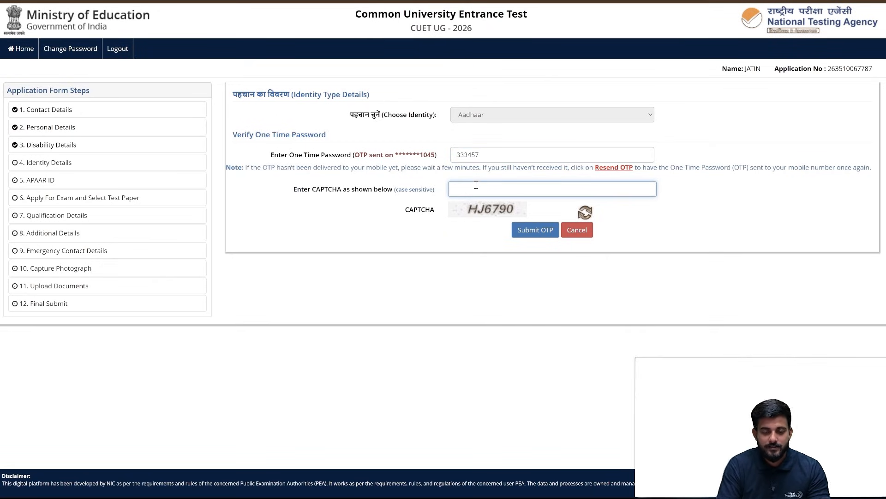
{"action": "type", "text": "H"}
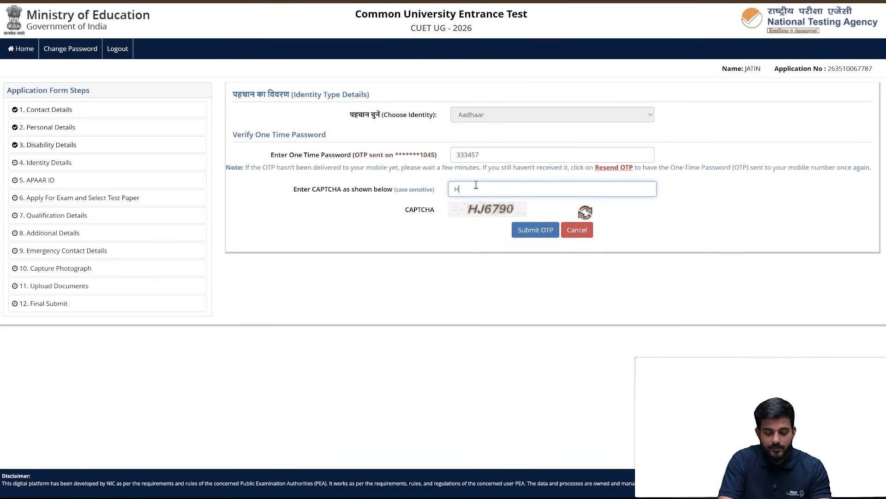
{"action": "type", "text": "J"}
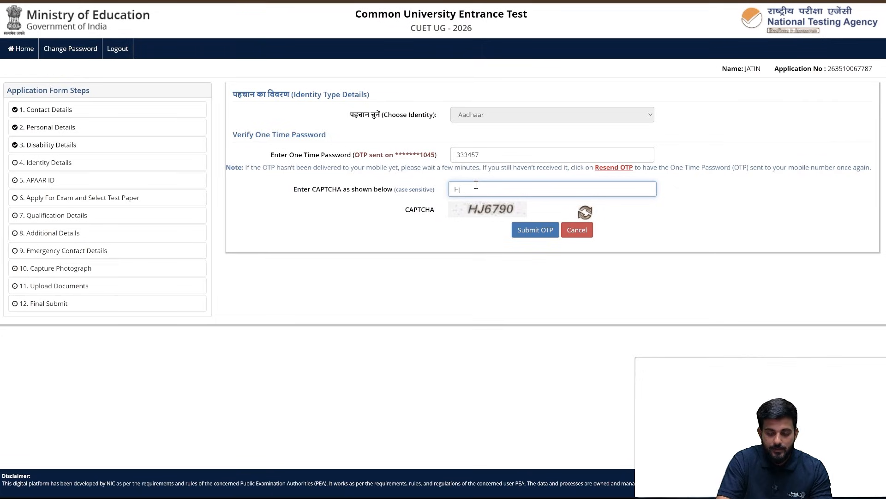
{"action": "type", "text": "H"}
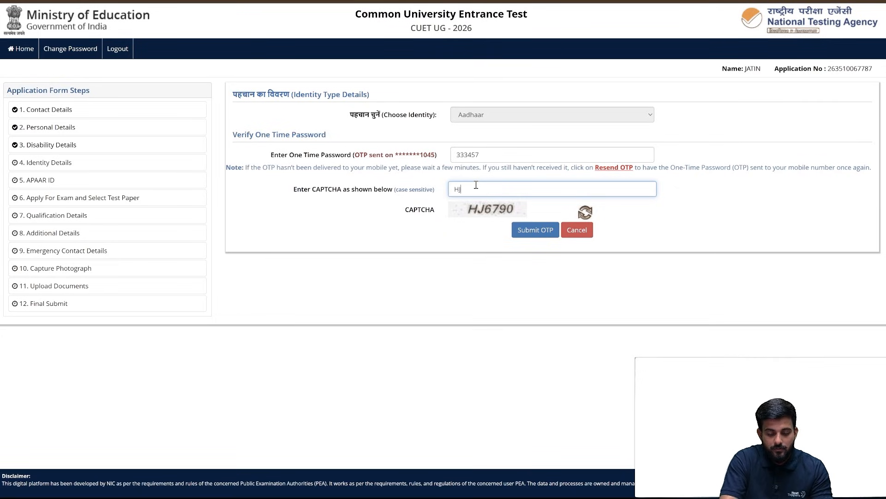
{"action": "type", "text": "6790"}
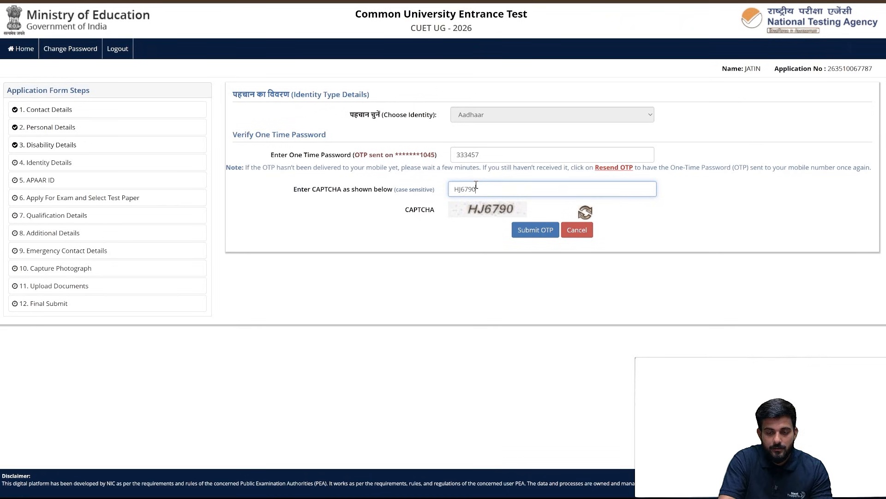
{"action": "left_click", "coordinate": [532, 230]}
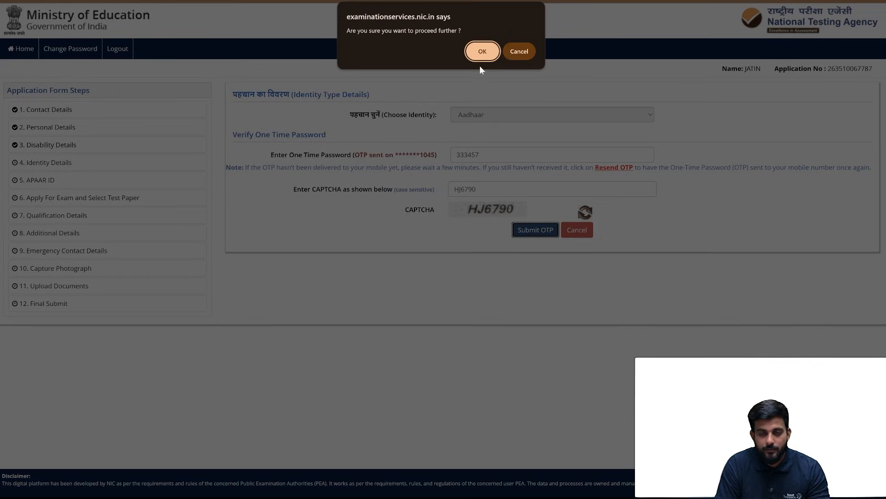
{"action": "left_click", "coordinate": [474, 49]}
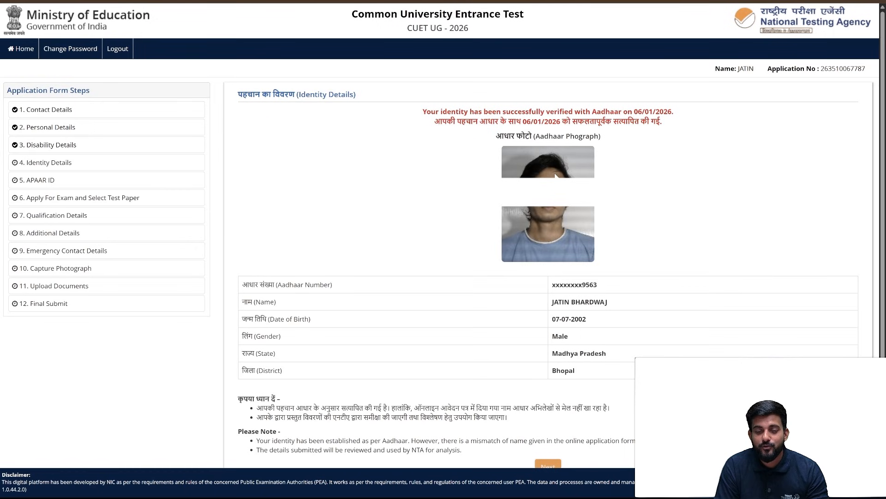
Review the verified Aadhaar identity details and continue to the next section
{"action": "scroll", "coordinate": [553, 238], "scroll_direction": "down", "scroll_amount": 1}
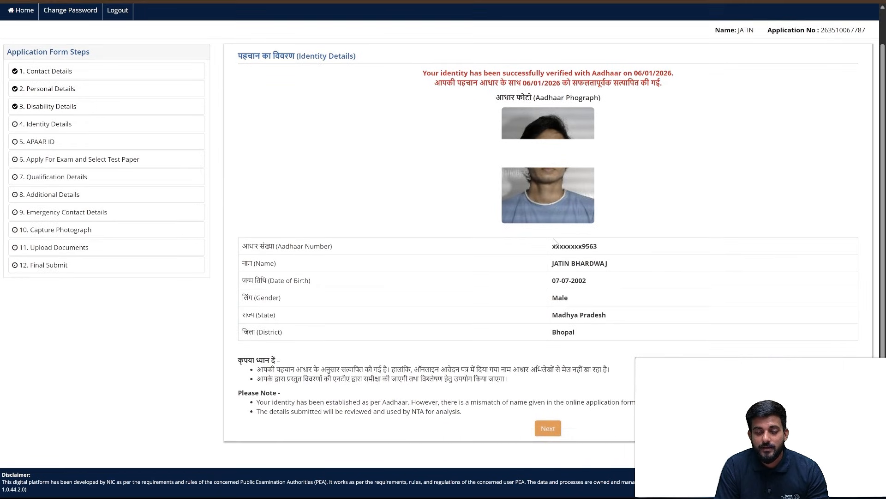
{"action": "scroll", "coordinate": [553, 240], "scroll_direction": "down", "scroll_amount": 1}
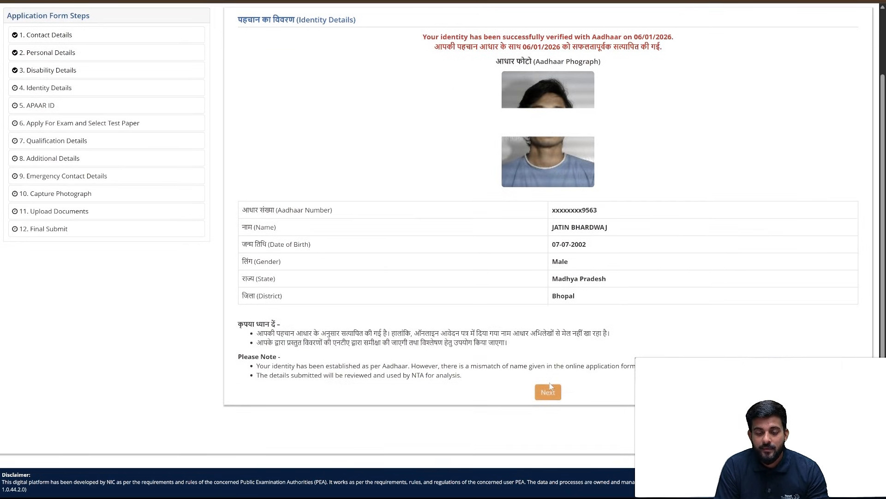
{"action": "left_click", "coordinate": [550, 390]}
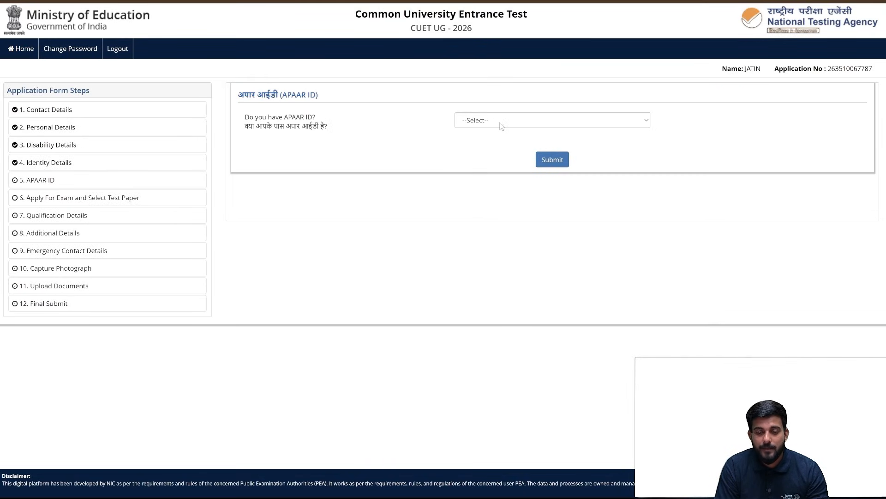
Answer No to having an APAAR ID and submit the section, confirming the submission
{"action": "left_click", "coordinate": [500, 125]}
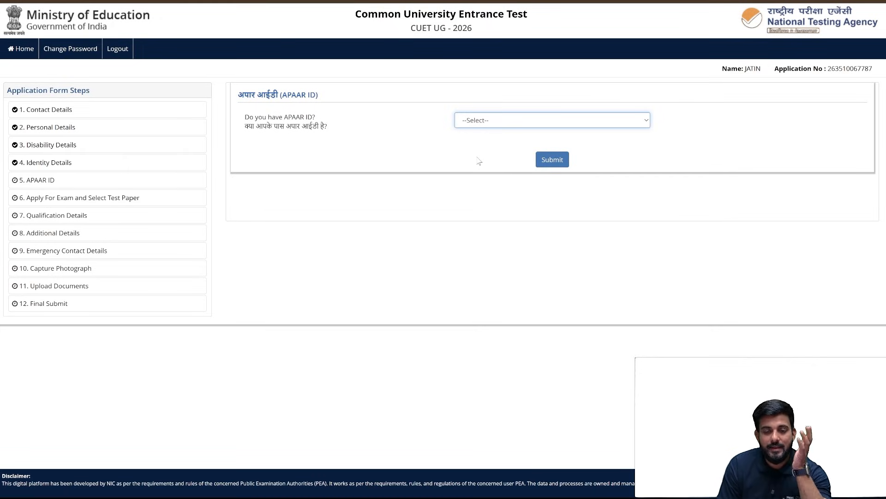
{"action": "key", "text": "n"}
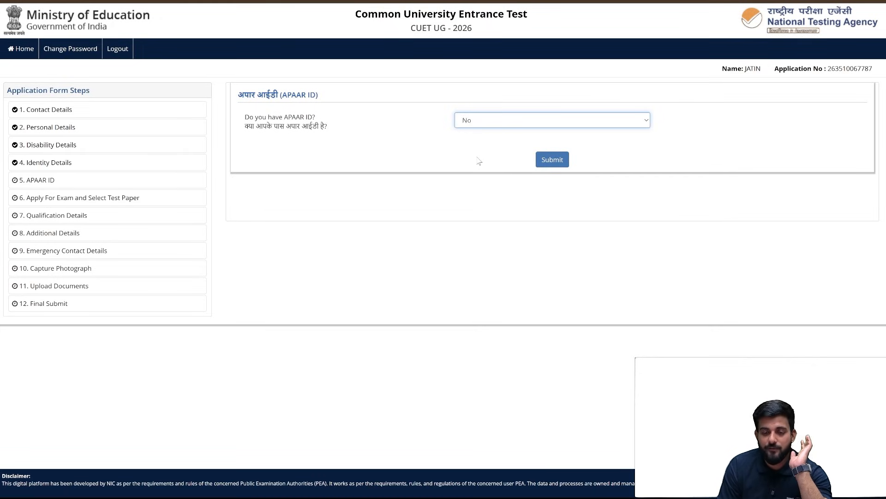
{"action": "left_click", "coordinate": [551, 165]}
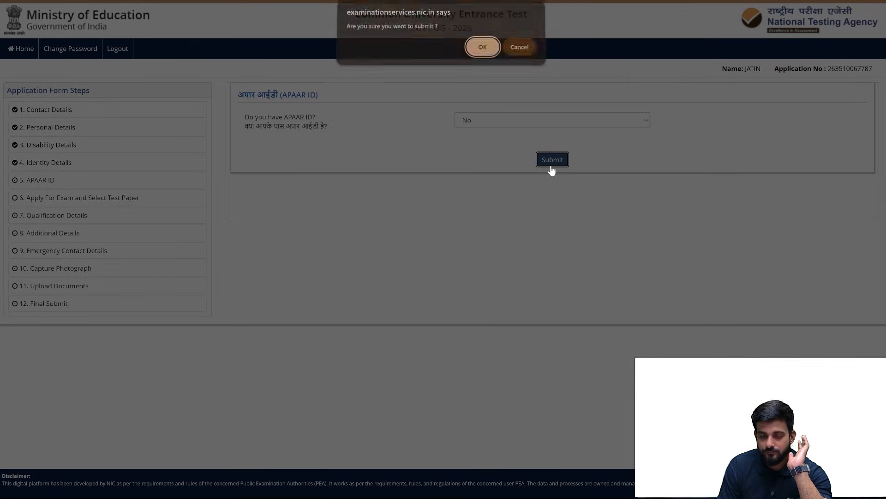
{"action": "left_click", "coordinate": [472, 48]}
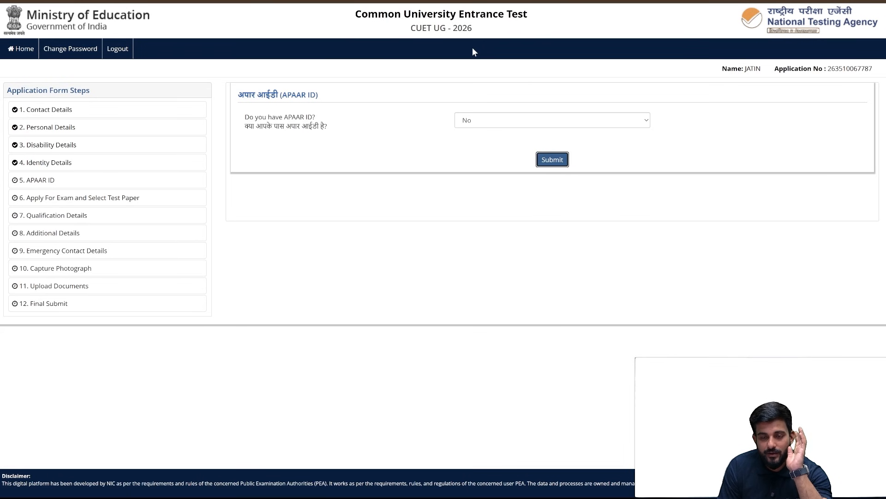
Select 101 - English (Language) as a test paper
{"action": "scroll", "coordinate": [545, 148], "scroll_direction": "down", "scroll_amount": 3}
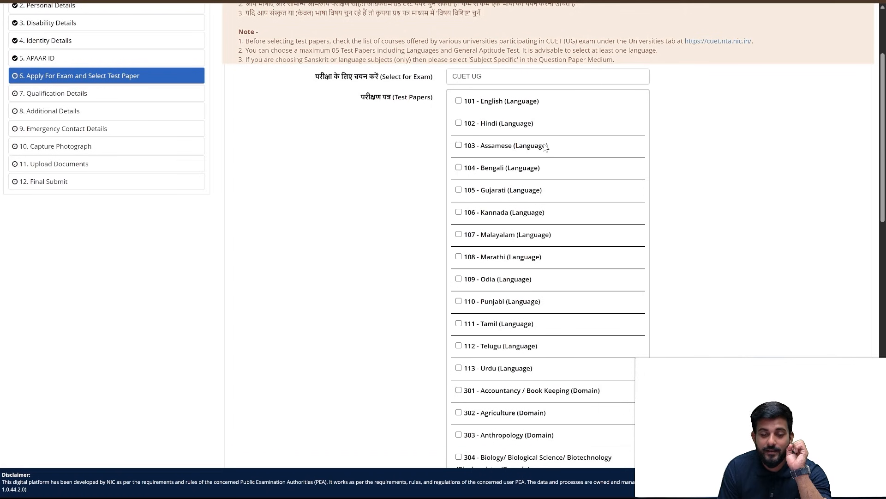
{"action": "scroll", "coordinate": [546, 148], "scroll_direction": "up", "scroll_amount": 2}
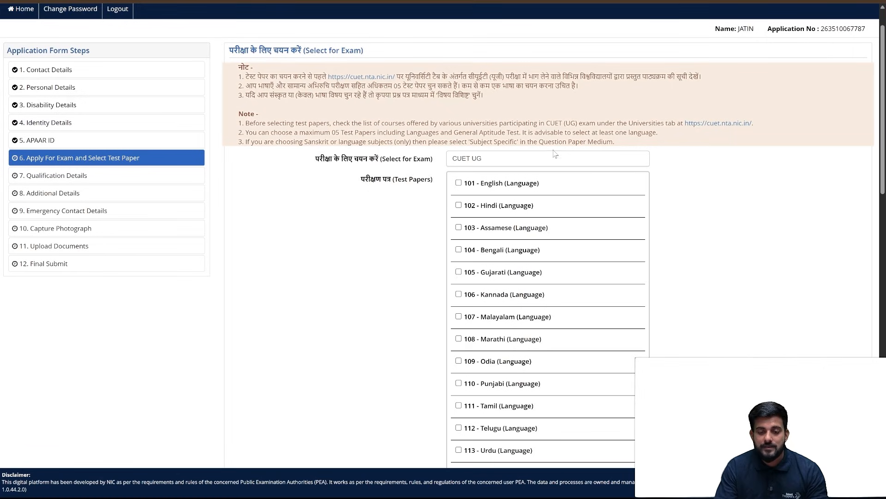
{"action": "left_click", "coordinate": [458, 183]}
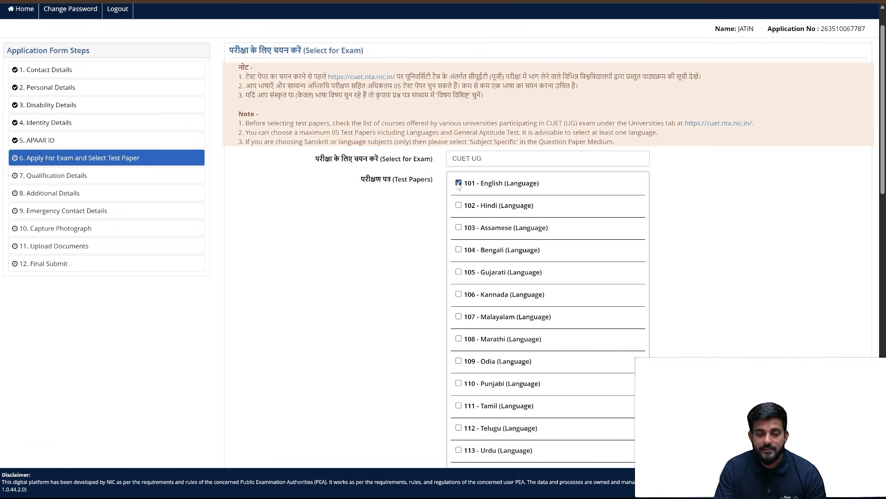
Select 314 - History (Domain) and 313 - Geography / Geology (Domain) as test papers
{"action": "scroll", "coordinate": [533, 334], "scroll_direction": "down", "scroll_amount": 7}
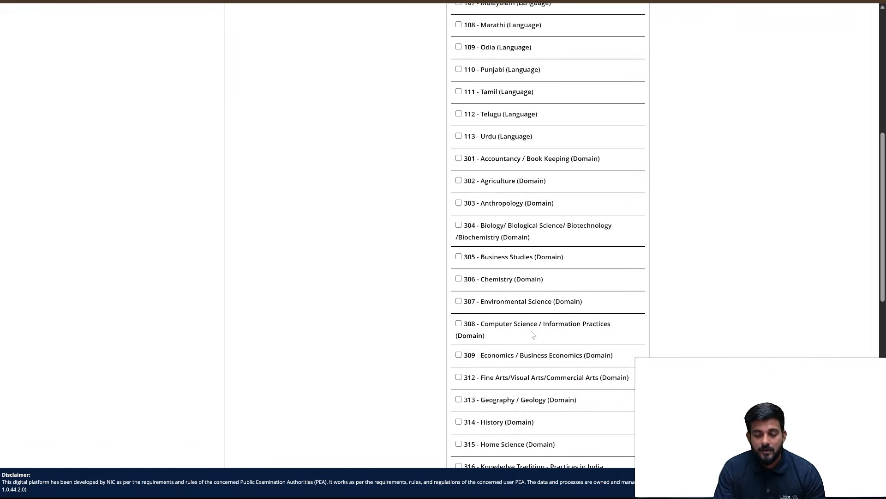
{"action": "scroll", "coordinate": [534, 334], "scroll_direction": "down", "scroll_amount": 2}
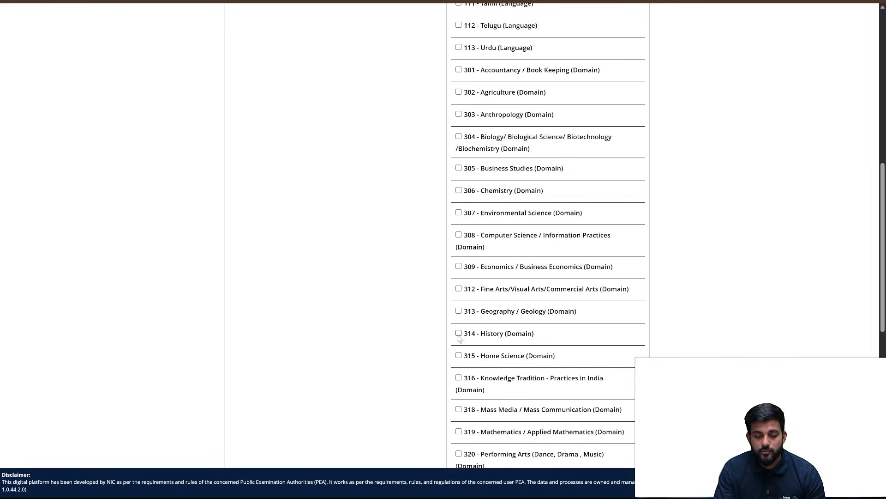
{"action": "left_click", "coordinate": [458, 332]}
{"action": "left_click", "coordinate": [459, 311]}
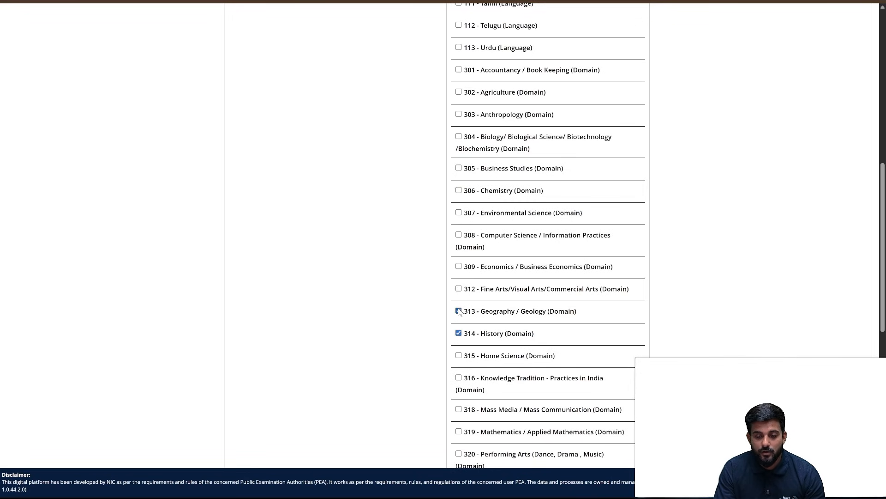
Select 301 - Accountancy / Book Keeping (Domain) as a test paper
{"action": "scroll", "coordinate": [462, 134], "scroll_direction": "up", "scroll_amount": 2}
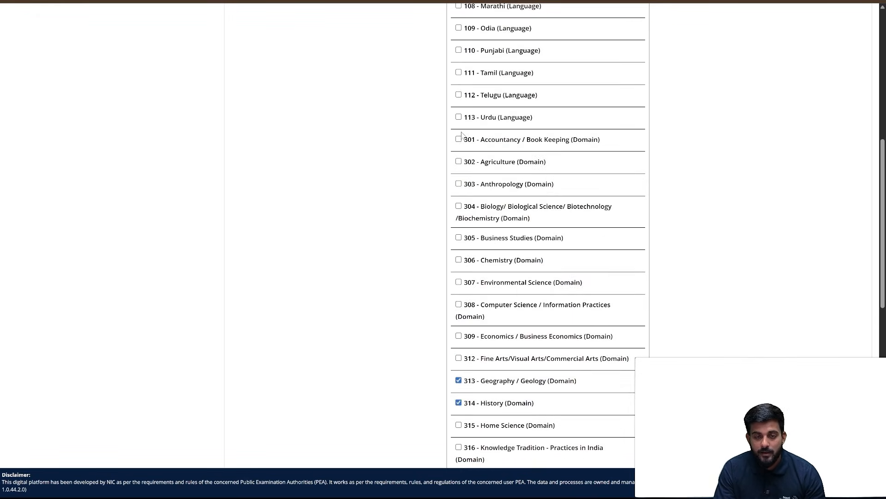
{"action": "scroll", "coordinate": [462, 134], "scroll_direction": "up", "scroll_amount": 4}
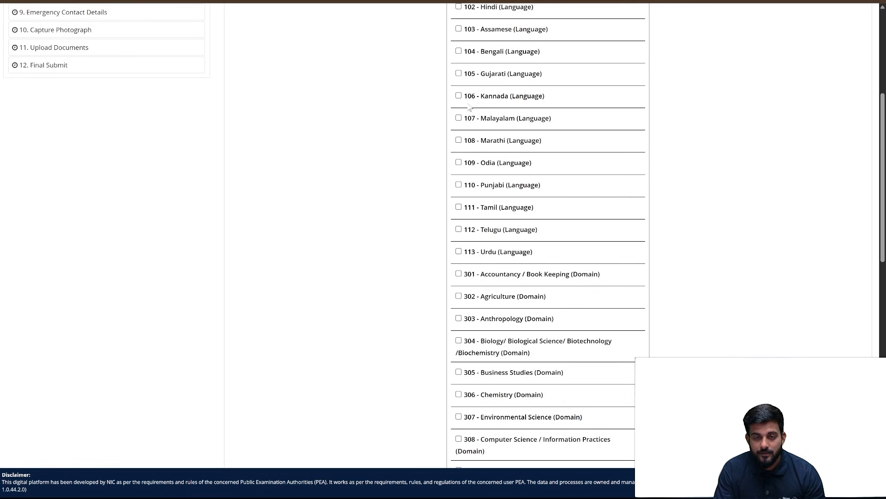
{"action": "scroll", "coordinate": [469, 108], "scroll_direction": "up", "scroll_amount": 4}
{"action": "scroll", "coordinate": [468, 138], "scroll_direction": "down", "scroll_amount": 5}
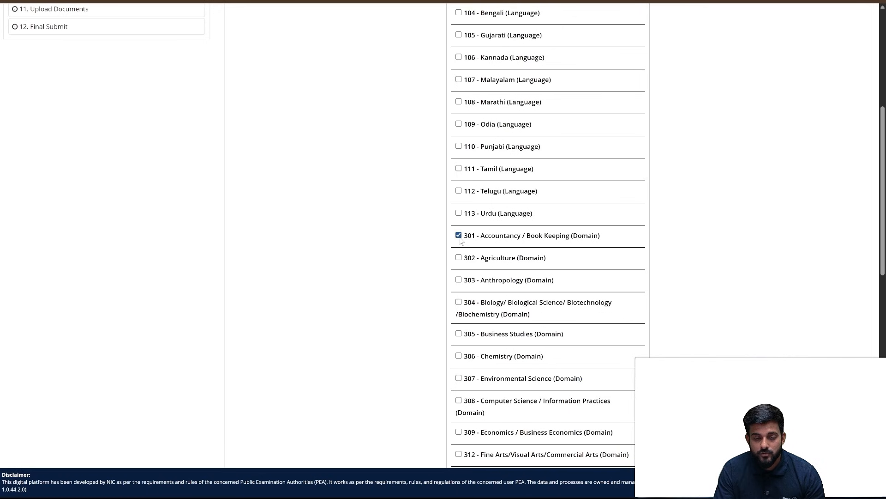
Select 305 - Business Studies (Domain) as a test paper
{"action": "scroll", "coordinate": [555, 324], "scroll_direction": "down", "scroll_amount": 3}
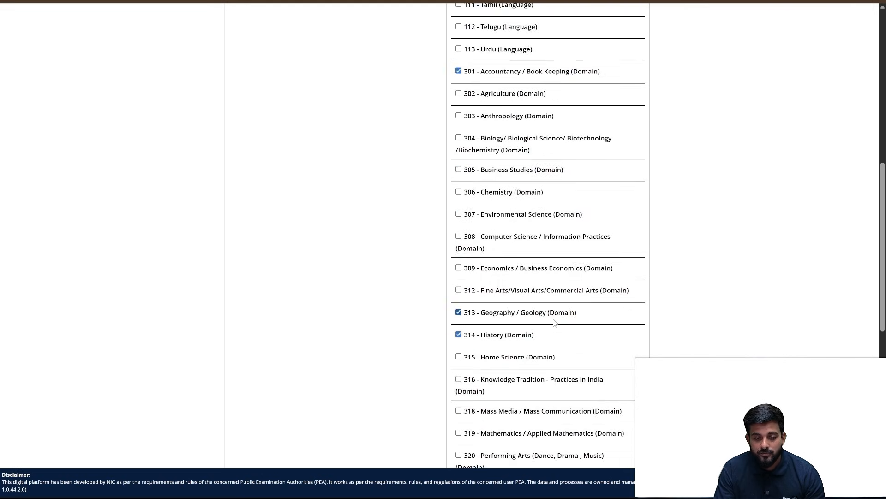
{"action": "scroll", "coordinate": [555, 323], "scroll_direction": "down", "scroll_amount": 1}
{"action": "scroll", "coordinate": [545, 295], "scroll_direction": "up", "scroll_amount": 1}
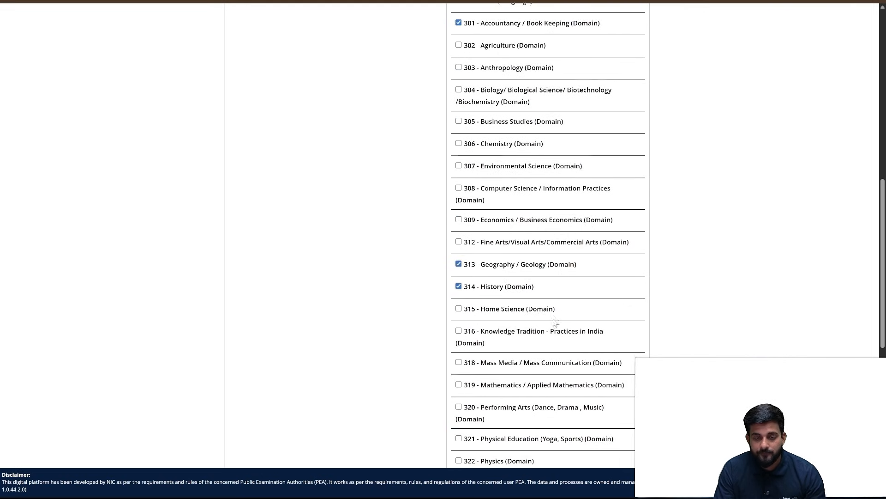
{"action": "left_click", "coordinate": [459, 126]}
Select 322 - Physics (Domain) as a test paper
{"action": "scroll", "coordinate": [578, 325], "scroll_direction": "down", "scroll_amount": 2}
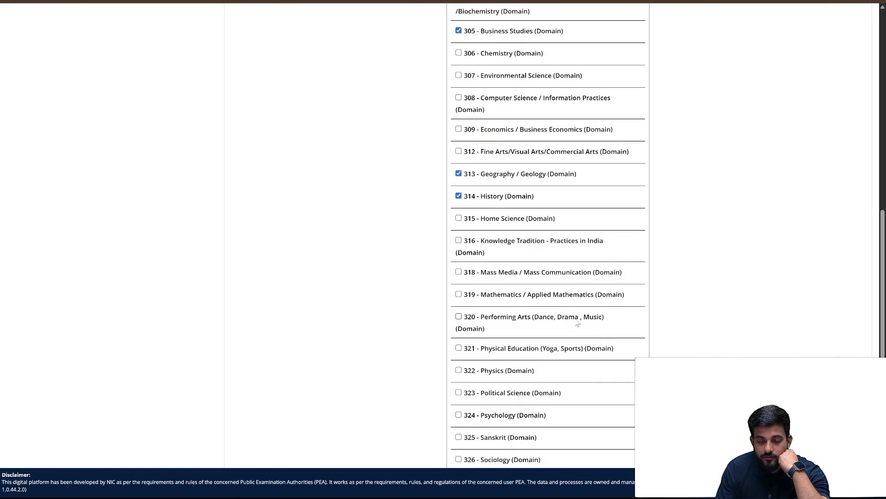
{"action": "scroll", "coordinate": [577, 324], "scroll_direction": "down", "scroll_amount": 1}
{"action": "left_click", "coordinate": [459, 333]}
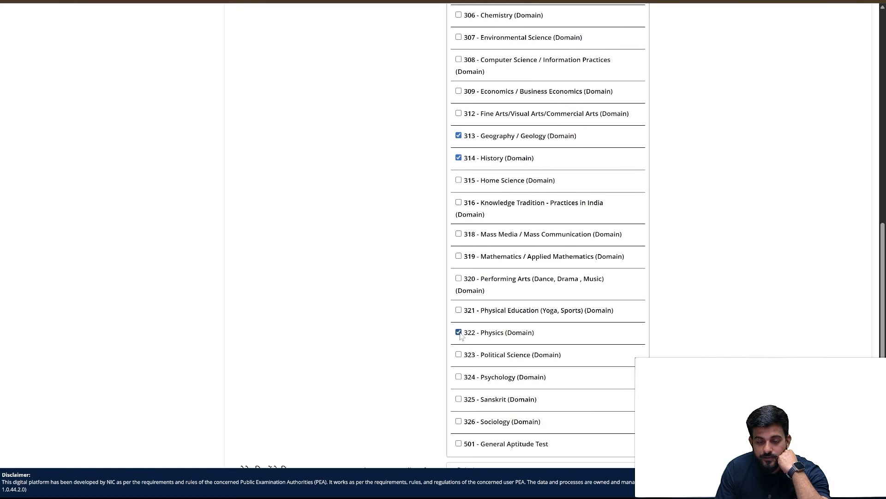
Review the selected test papers across the whole list
{"action": "scroll", "coordinate": [564, 396], "scroll_direction": "down", "scroll_amount": 4}
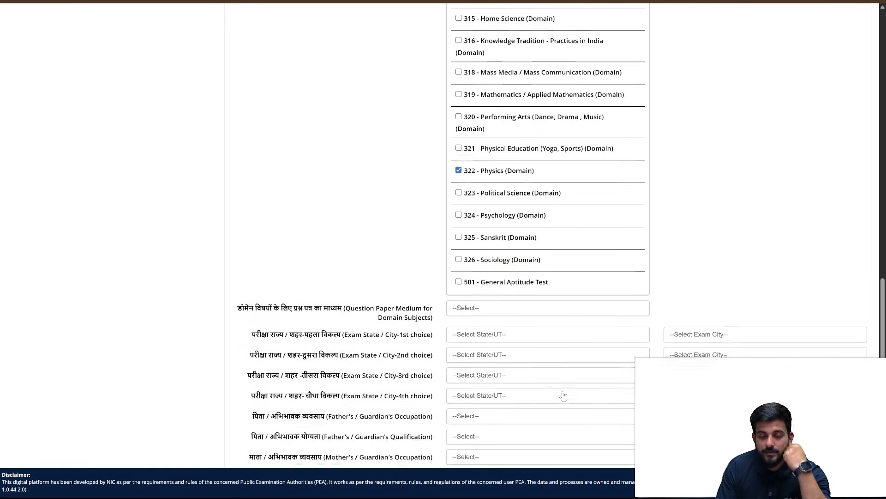
{"action": "scroll", "coordinate": [564, 395], "scroll_direction": "up", "scroll_amount": 10}
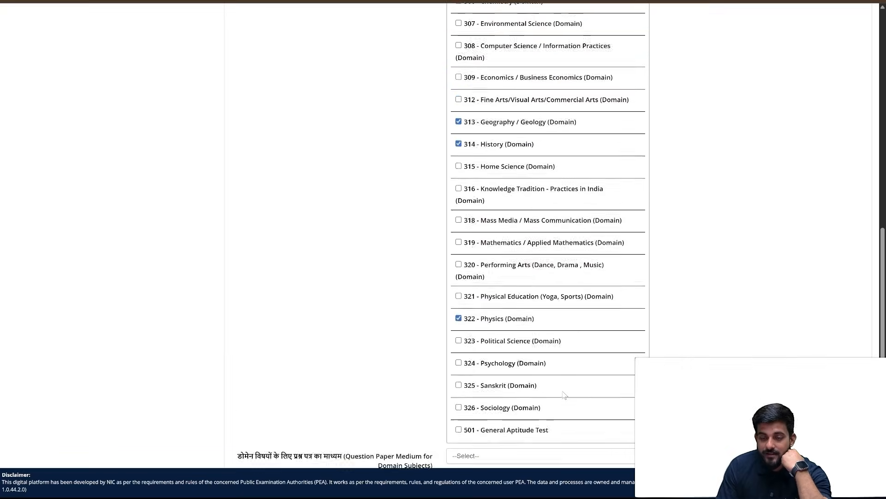
{"action": "scroll", "coordinate": [564, 395], "scroll_direction": "up", "scroll_amount": 5}
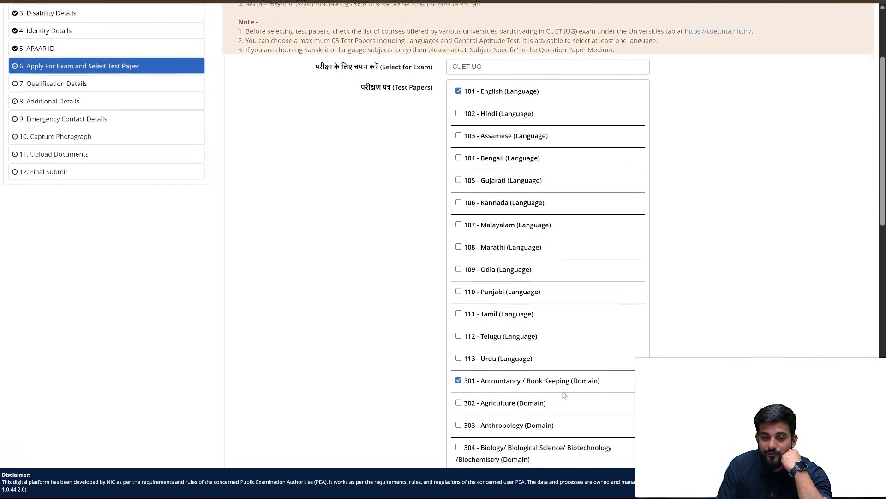
{"action": "scroll", "coordinate": [564, 395], "scroll_direction": "down", "scroll_amount": 2}
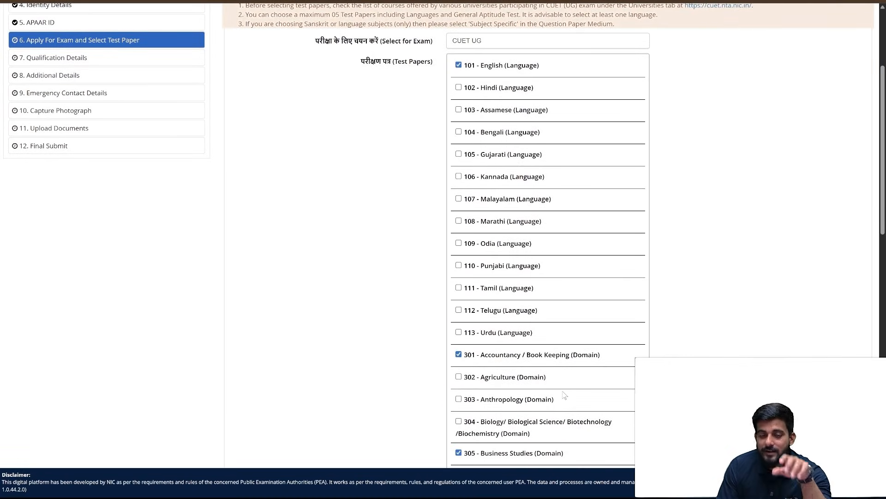
{"action": "scroll", "coordinate": [564, 394], "scroll_direction": "down", "scroll_amount": 1}
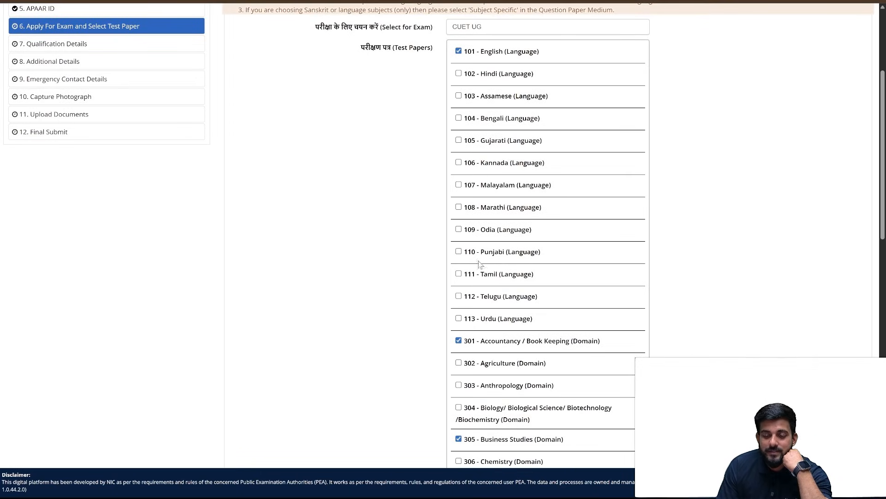
{"action": "scroll", "coordinate": [482, 210], "scroll_direction": "down", "scroll_amount": 3}
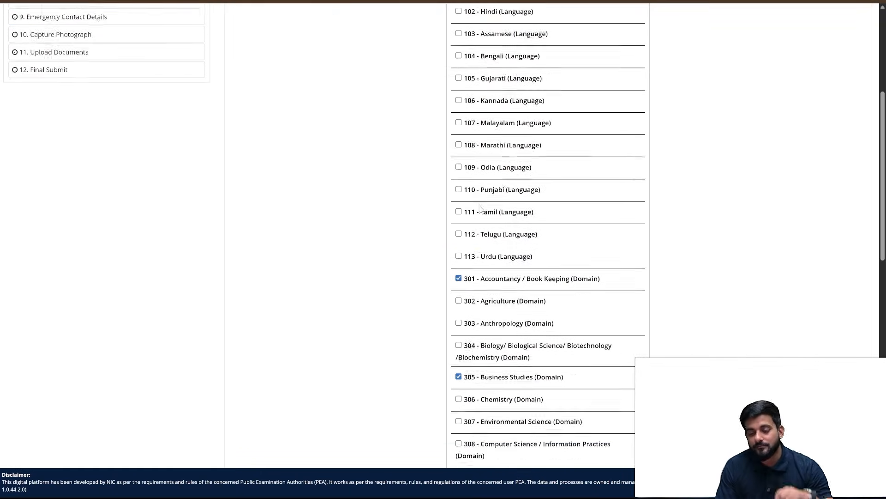
{"action": "scroll", "coordinate": [480, 210], "scroll_direction": "down", "scroll_amount": 2}
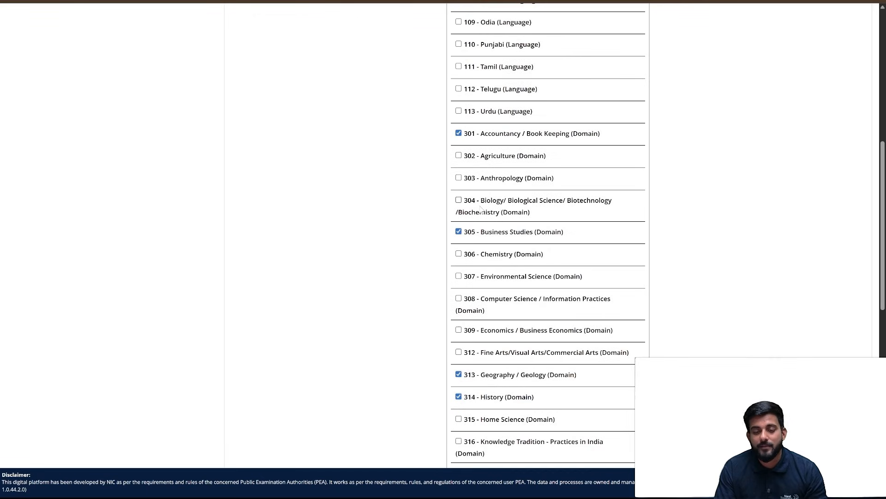
Deselect Business Studies, Accountancy and Physics, and select 323 - Political Science (Domain) instead
{"action": "left_click", "coordinate": [458, 232]}
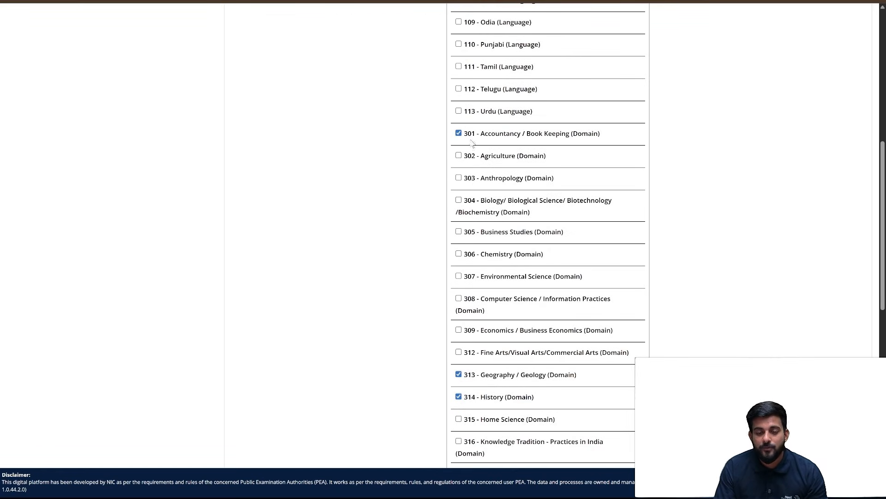
{"action": "left_click", "coordinate": [458, 133]}
{"action": "scroll", "coordinate": [511, 327], "scroll_direction": "down", "scroll_amount": 3}
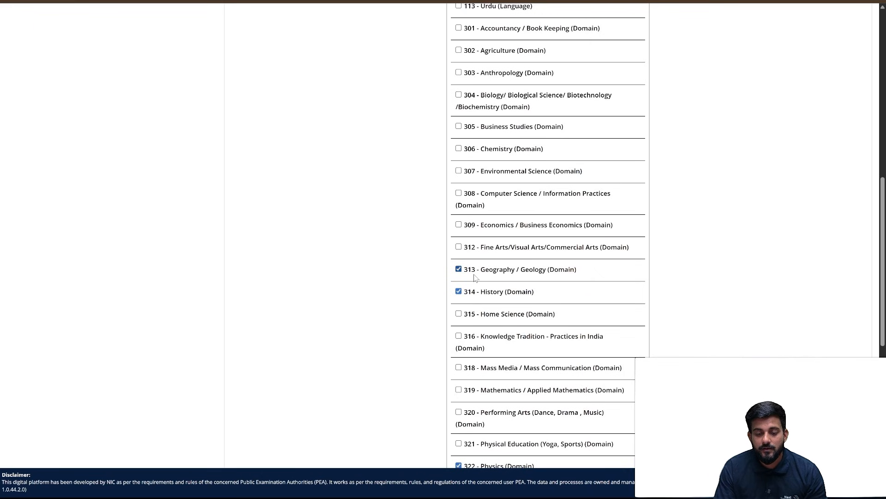
{"action": "scroll", "coordinate": [464, 228], "scroll_direction": "down", "scroll_amount": 2}
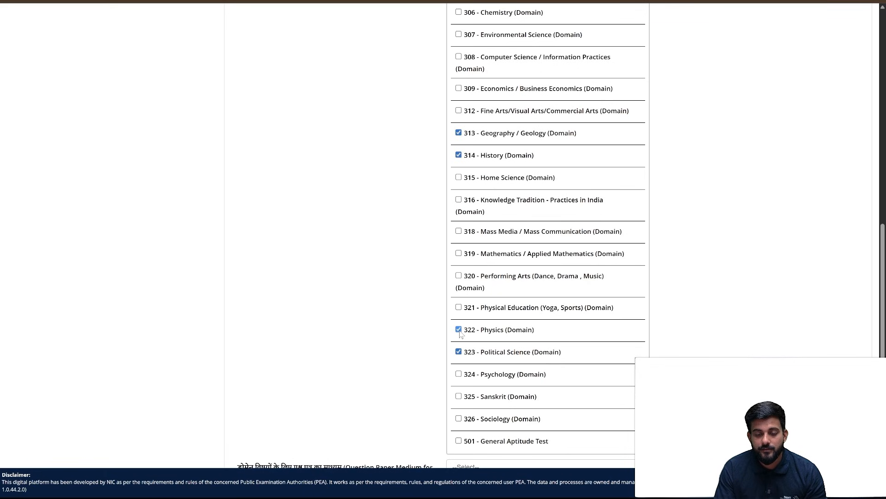
Select 326 - Sociology (Domain) as a test paper
{"action": "scroll", "coordinate": [525, 375], "scroll_direction": "down", "scroll_amount": 1}
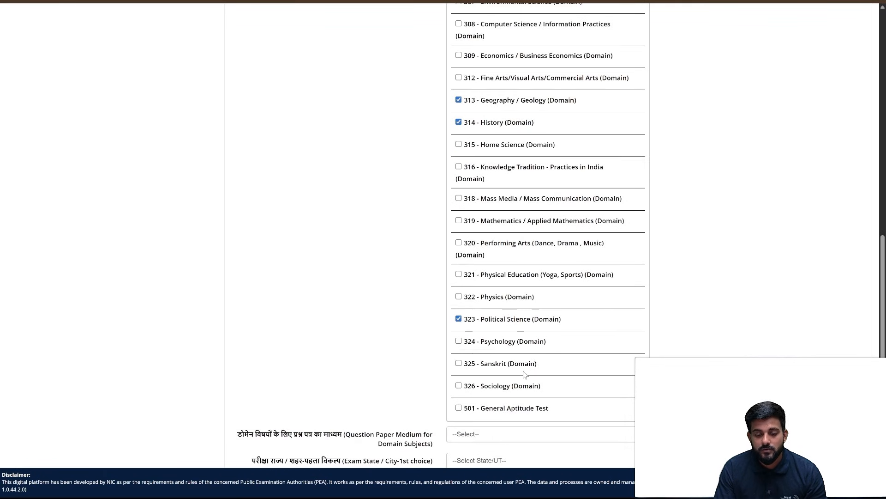
{"action": "left_click", "coordinate": [459, 387]}
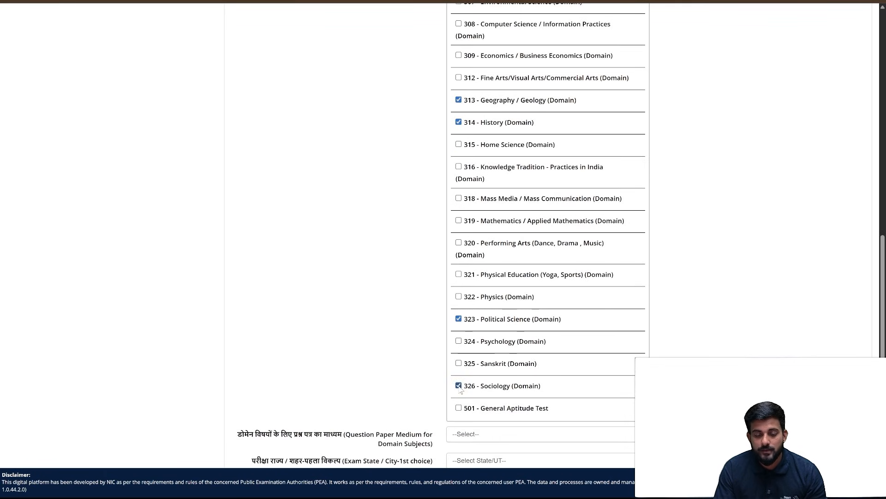
Set the question paper medium for domain subjects to English
{"action": "scroll", "coordinate": [460, 390], "scroll_direction": "up", "scroll_amount": 4}
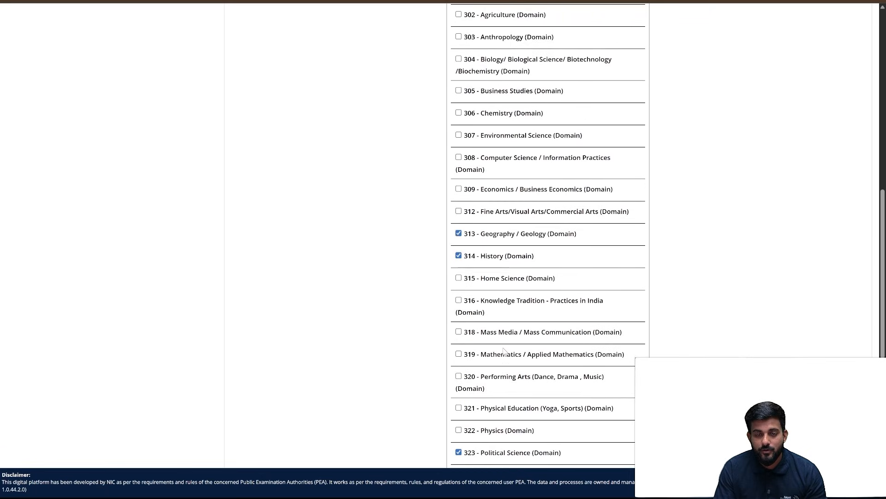
{"action": "scroll", "coordinate": [504, 351], "scroll_direction": "up", "scroll_amount": 8}
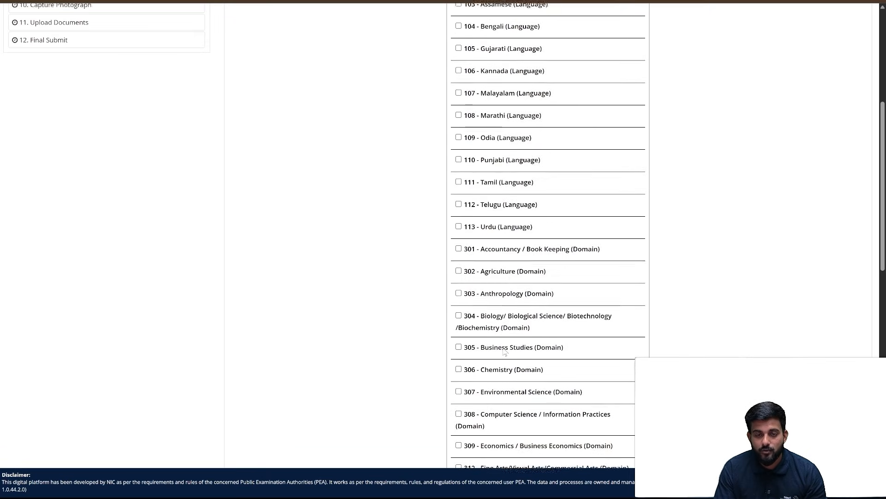
{"action": "scroll", "coordinate": [504, 351], "scroll_direction": "up", "scroll_amount": 6}
{"action": "scroll", "coordinate": [504, 351], "scroll_direction": "down", "scroll_amount": 19}
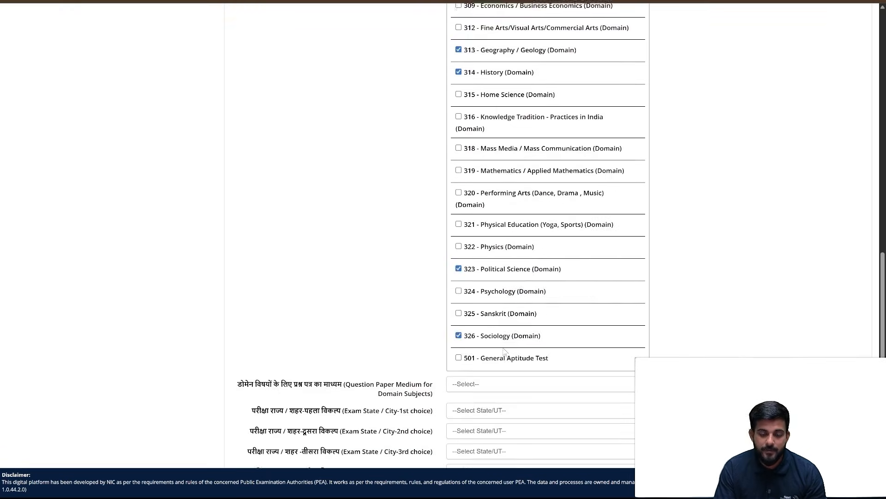
{"action": "scroll", "coordinate": [504, 352], "scroll_direction": "down", "scroll_amount": 4}
{"action": "left_click", "coordinate": [504, 264]}
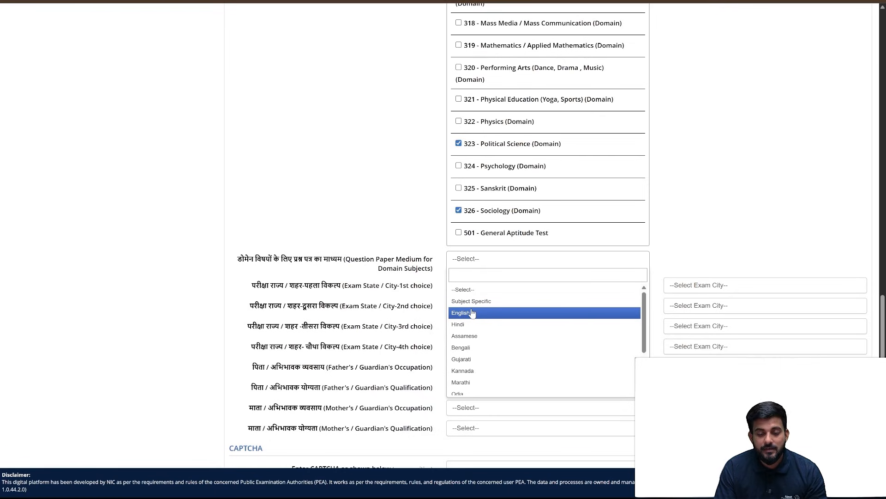
{"action": "scroll", "coordinate": [473, 313], "scroll_direction": "down", "scroll_amount": 3}
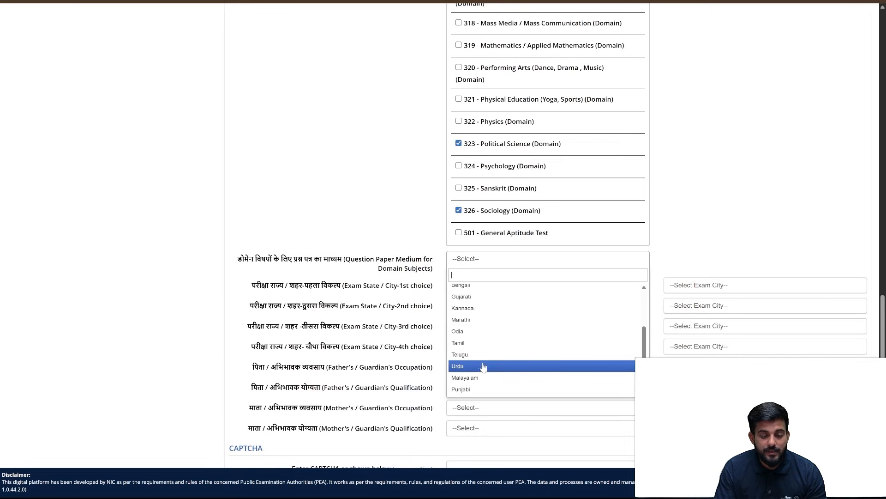
{"action": "scroll", "coordinate": [498, 325], "scroll_direction": "up", "scroll_amount": 3}
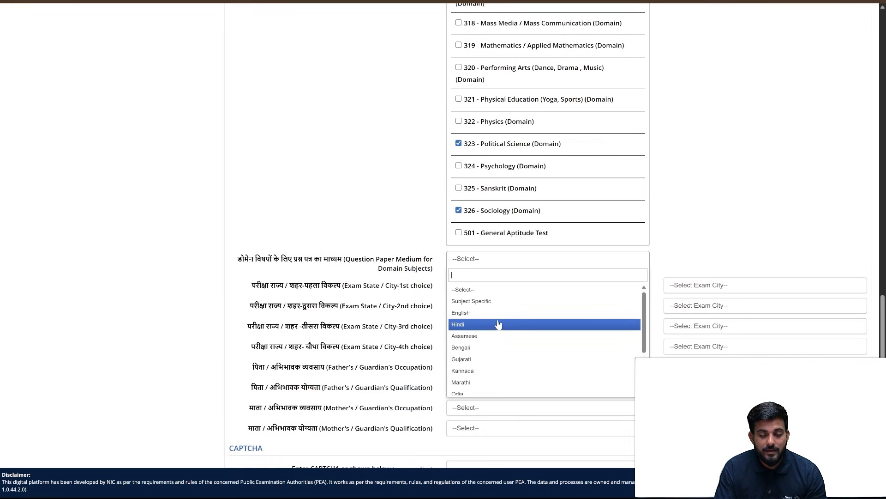
{"action": "left_click", "coordinate": [499, 321]}
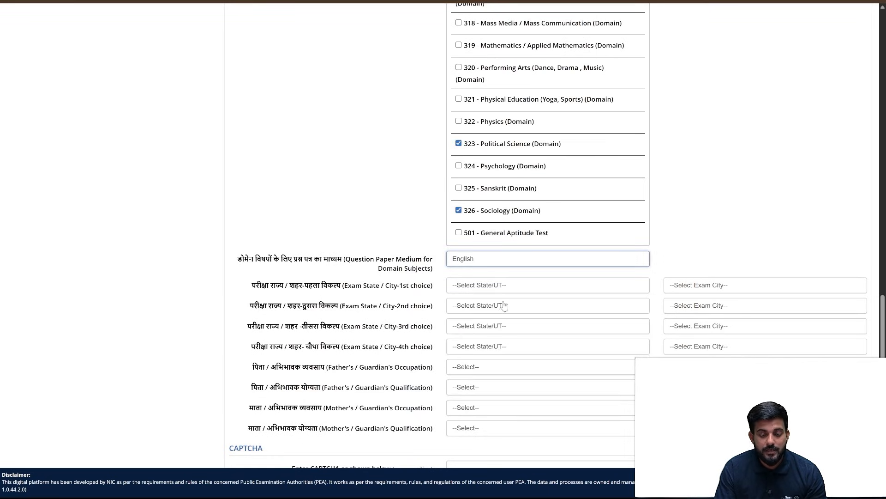
Set the first-choice exam state to MADHYA PRADESH and the exam city to Bhopal
{"action": "left_click", "coordinate": [518, 294]}
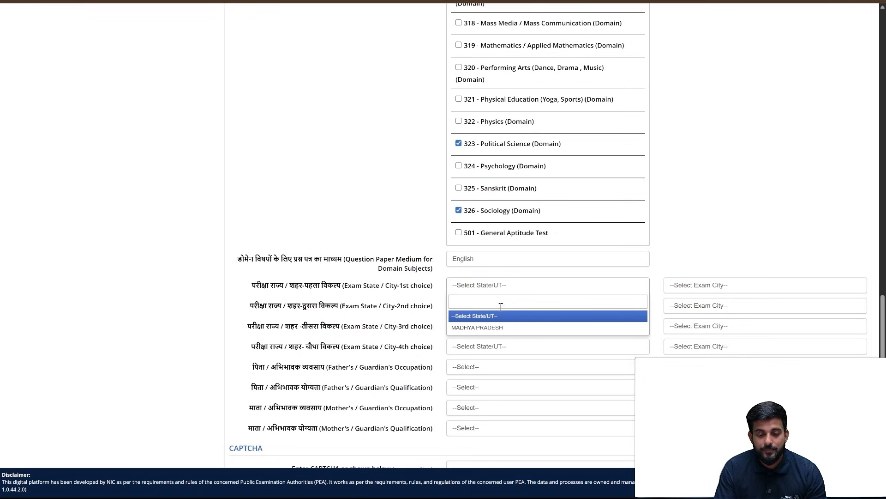
{"action": "left_click", "coordinate": [493, 328]}
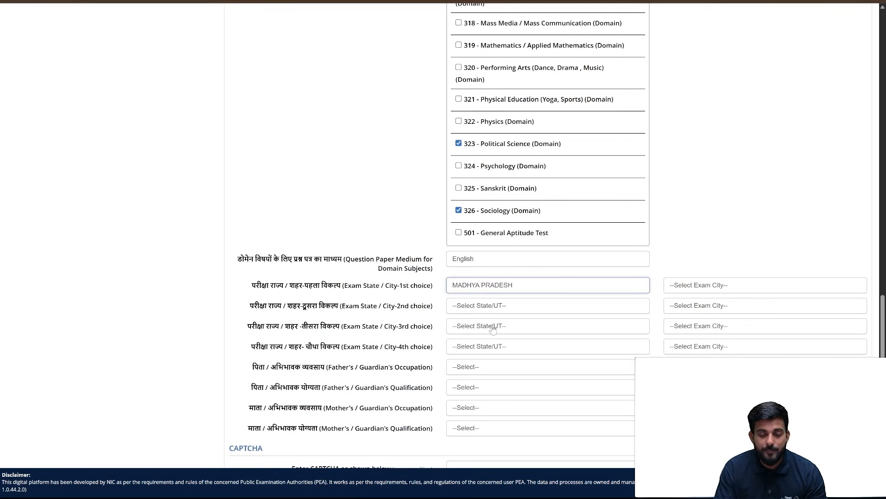
{"action": "left_click", "coordinate": [711, 286]}
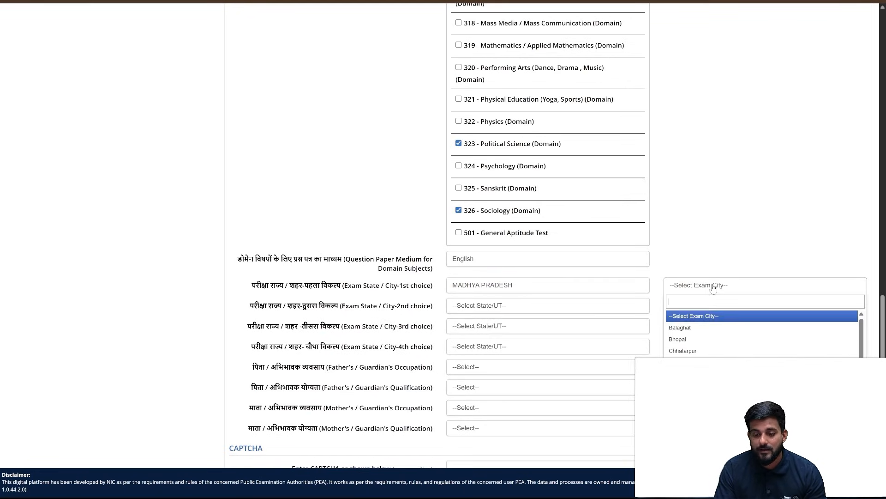
{"action": "left_click", "coordinate": [686, 339]}
Set the second-choice exam state to MADHYA PRADESH and the exam city to Chhatarpur
{"action": "left_click", "coordinate": [568, 310]}
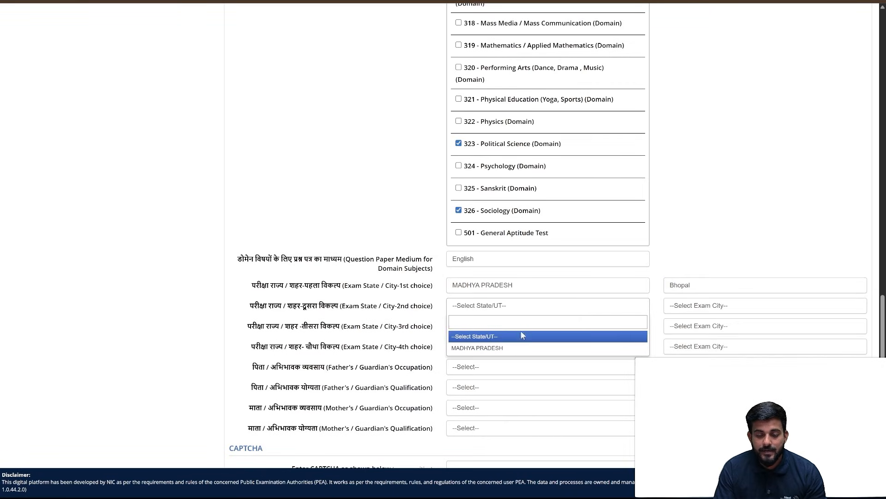
{"action": "left_click", "coordinate": [508, 349]}
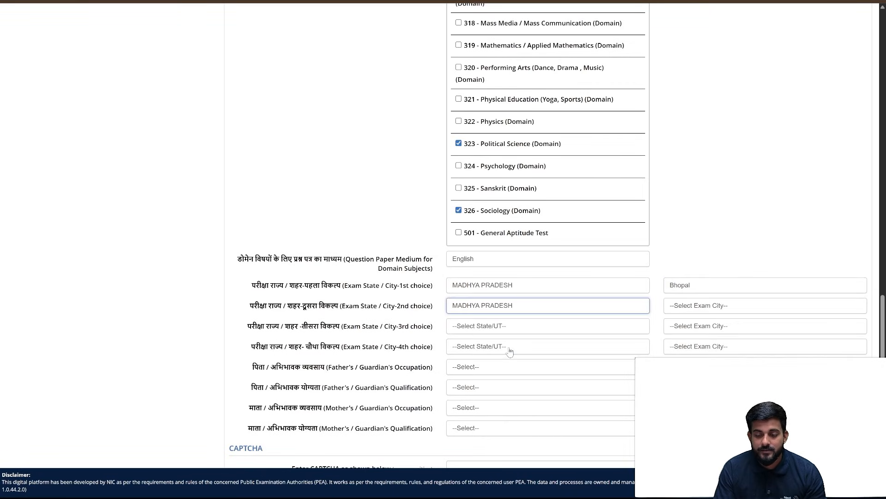
{"action": "left_click", "coordinate": [709, 311]}
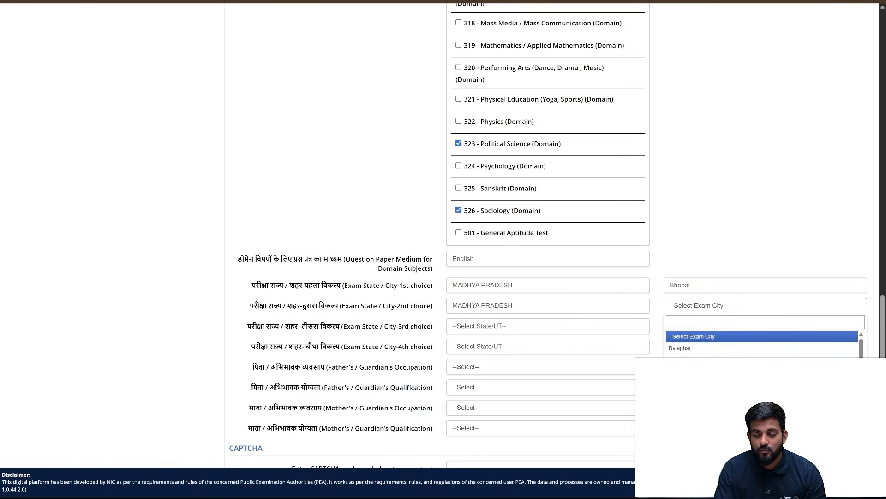
{"action": "left_click", "coordinate": [692, 383]}
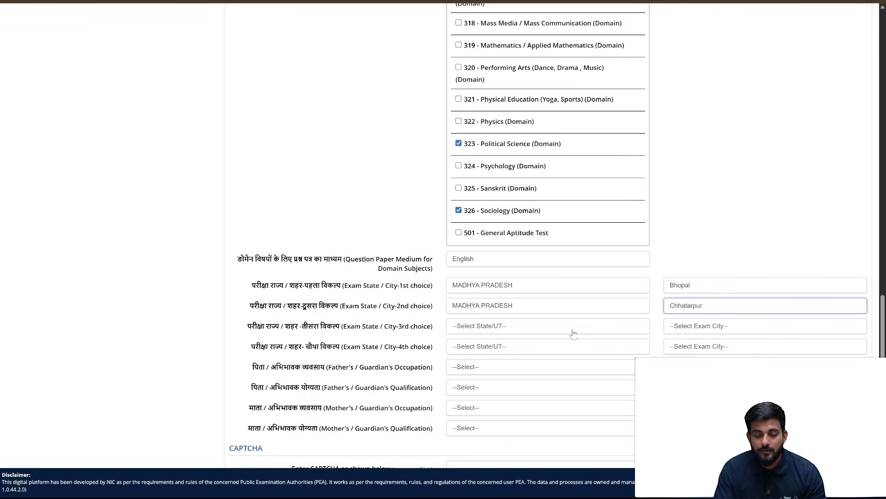
Set the third-choice exam state to MADHYA PRADESH and the exam city to Indore
{"action": "left_click", "coordinate": [573, 331]}
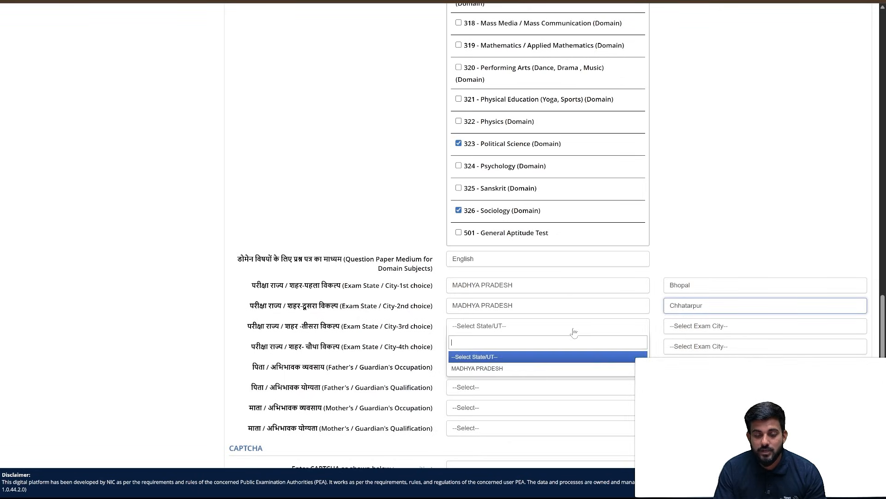
{"action": "left_click", "coordinate": [525, 368]}
{"action": "left_click", "coordinate": [689, 329]}
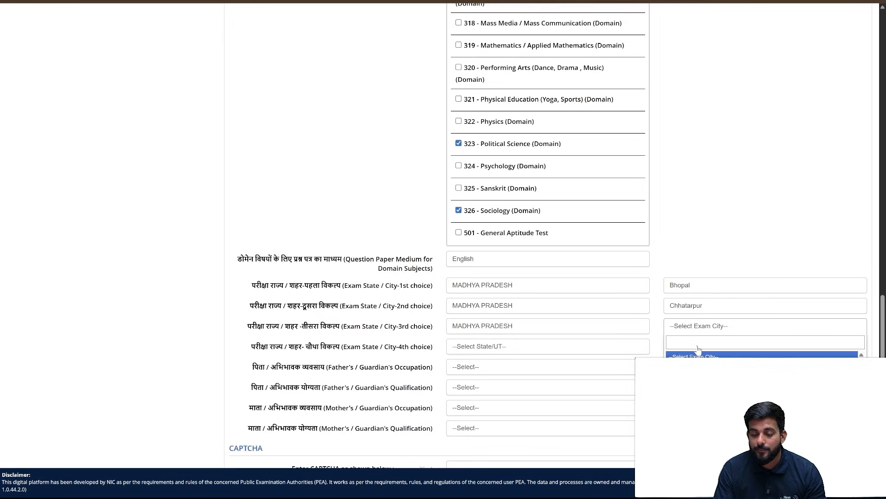
{"action": "left_click", "coordinate": [689, 412]}
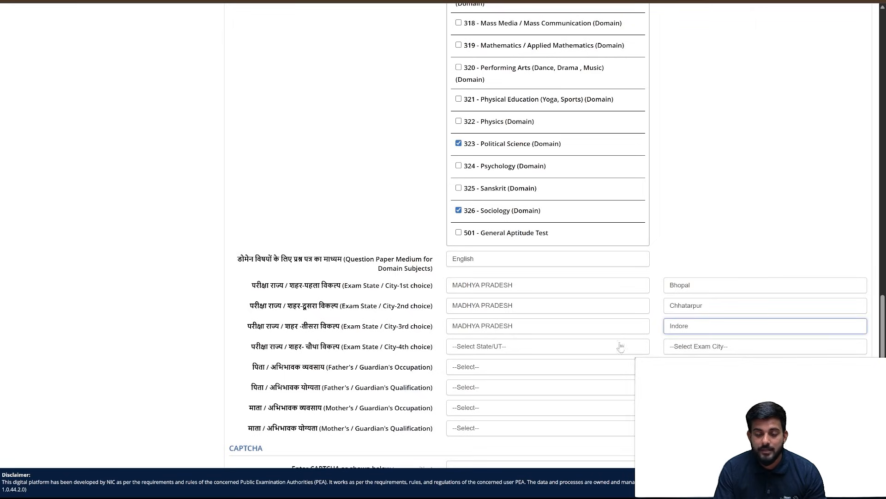
Set the fourth-choice exam state to MADHYA PRADESH and the exam city to Gwalior
{"action": "left_click", "coordinate": [542, 347]}
{"action": "left_click", "coordinate": [507, 389]}
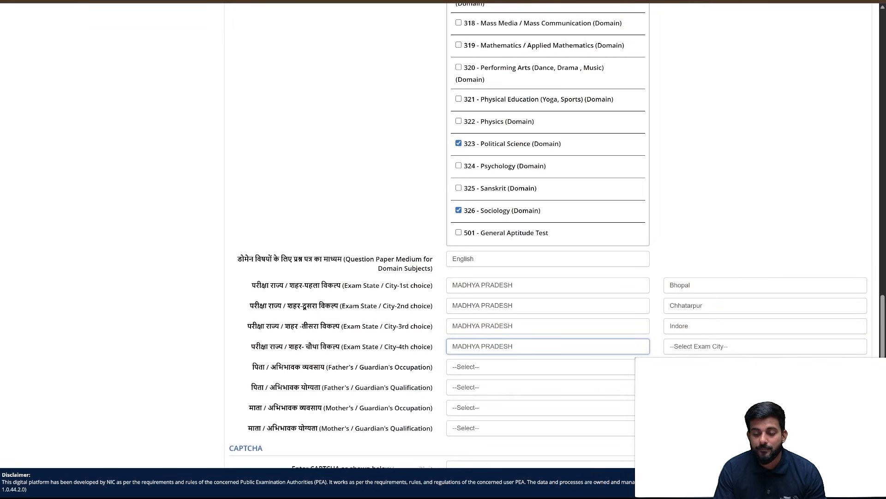
{"action": "left_click", "coordinate": [686, 349]}
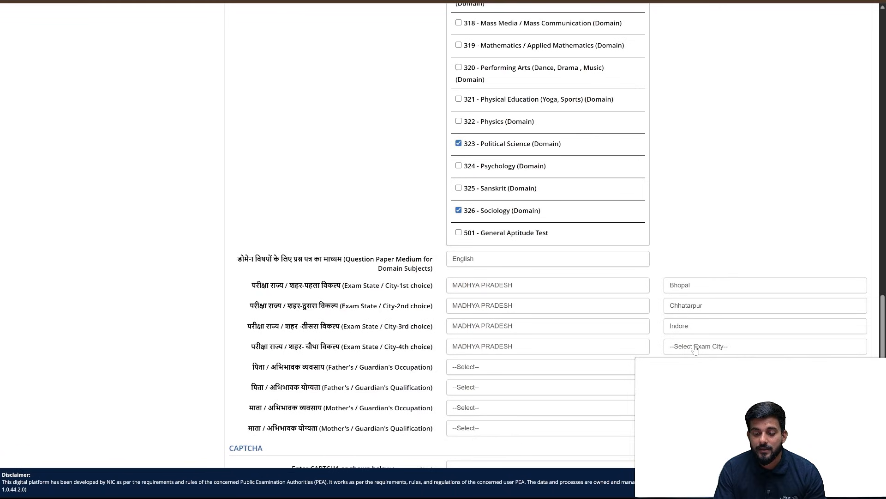
{"action": "left_click", "coordinate": [695, 350]}
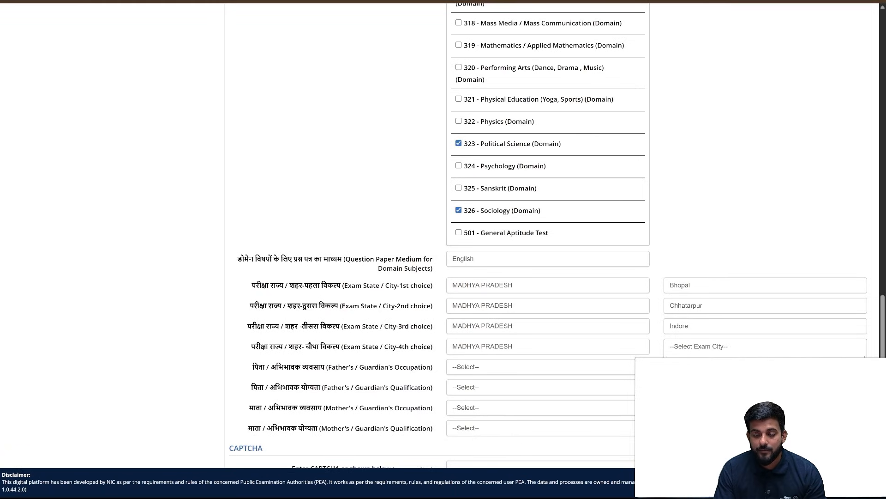
{"action": "left_click", "coordinate": [688, 389]}
Set the father's/guardian's occupation to AGRICULTURE and qualification to OTHERS
{"action": "left_click", "coordinate": [523, 367]}
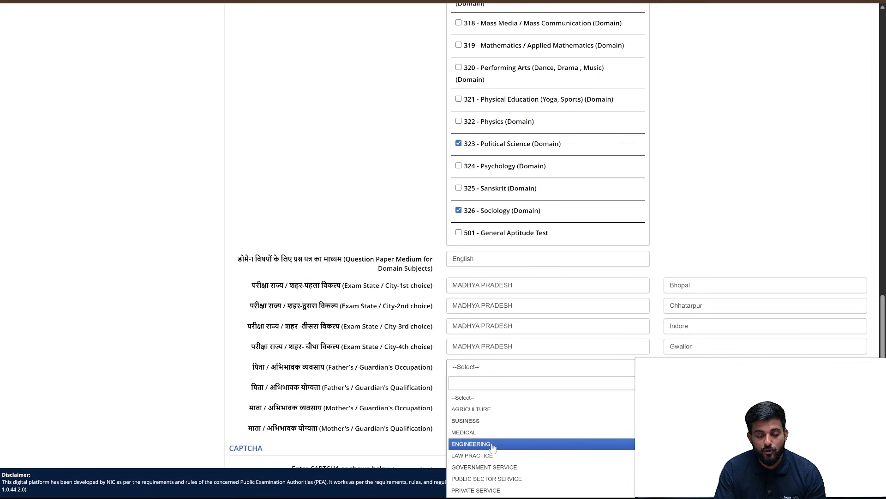
{"action": "left_click", "coordinate": [497, 410]}
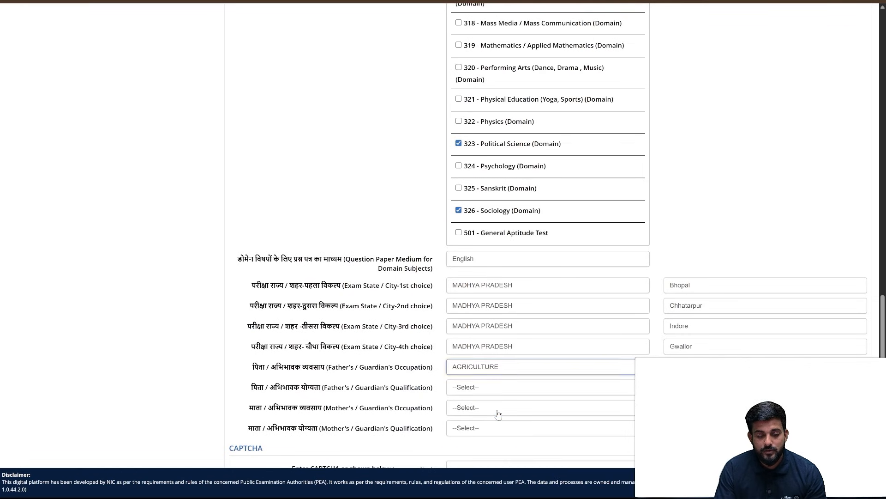
{"action": "scroll", "coordinate": [499, 414], "scroll_direction": "down", "scroll_amount": 1}
{"action": "left_click", "coordinate": [501, 331]}
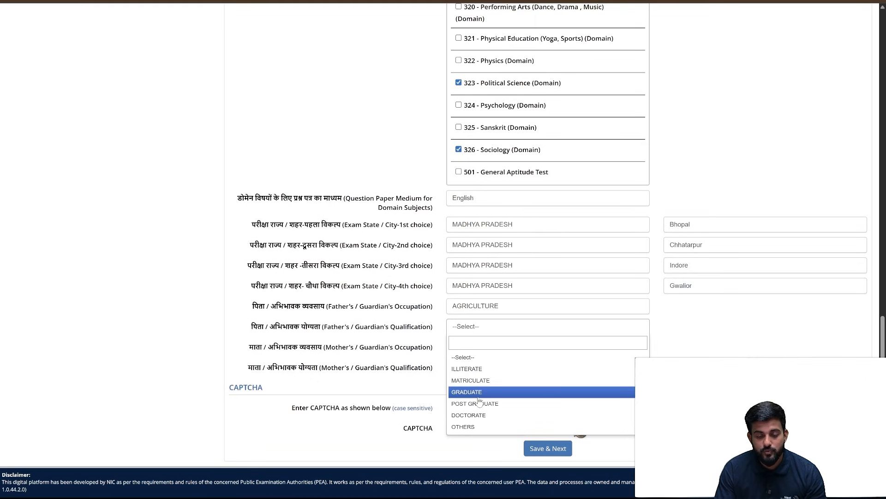
{"action": "left_click", "coordinate": [471, 426]}
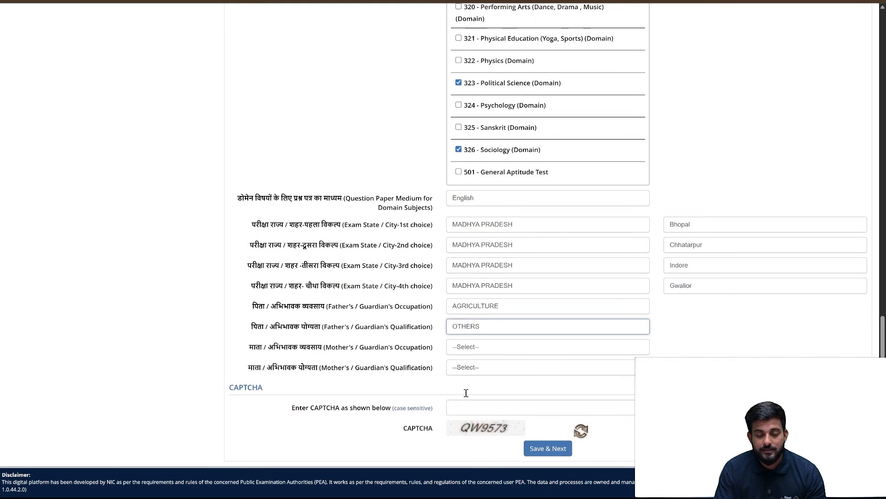
Set the mother's/guardian's occupation to AGRICULTURE and qualification to OTHERS
{"action": "left_click", "coordinate": [485, 349]}
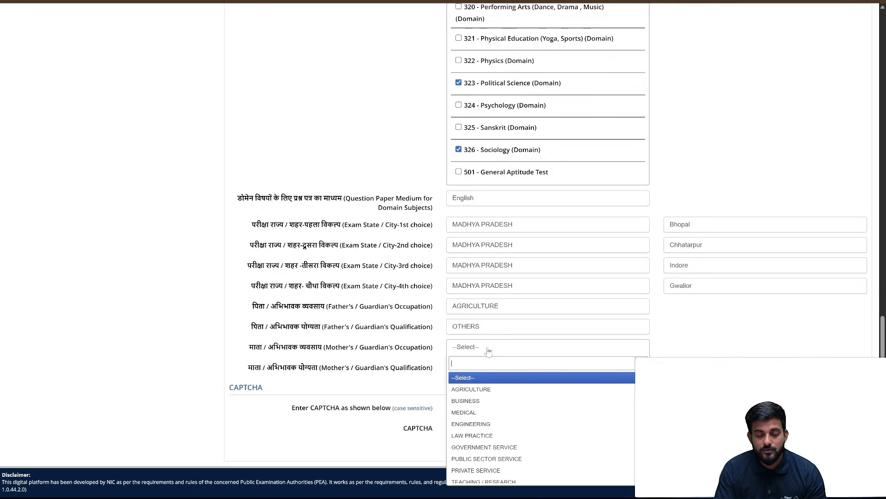
{"action": "left_click", "coordinate": [489, 390]}
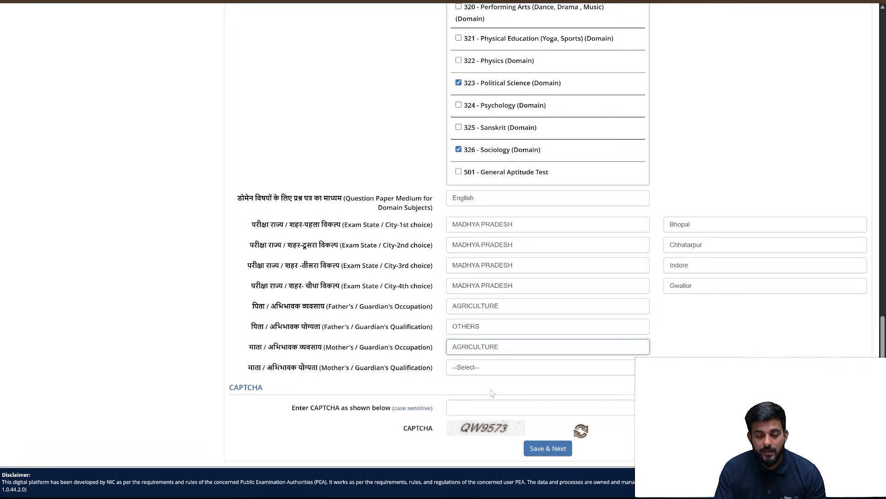
{"action": "left_click", "coordinate": [486, 373]}
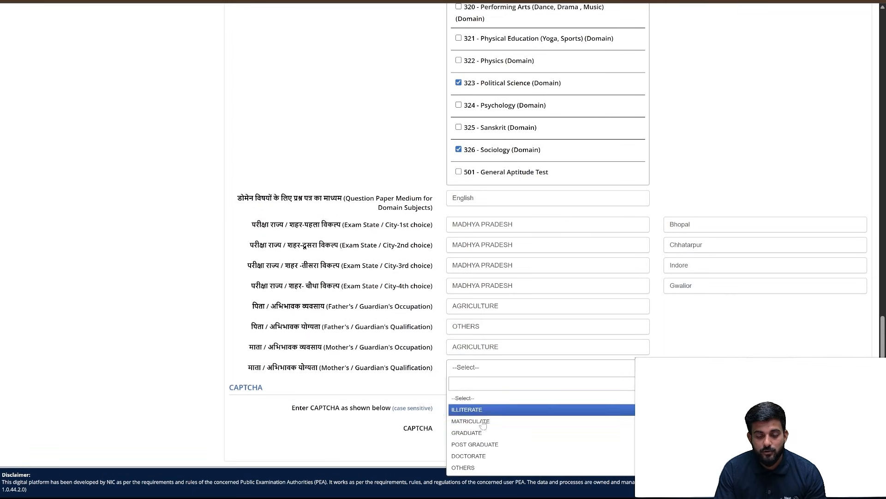
{"action": "left_click", "coordinate": [473, 467]}
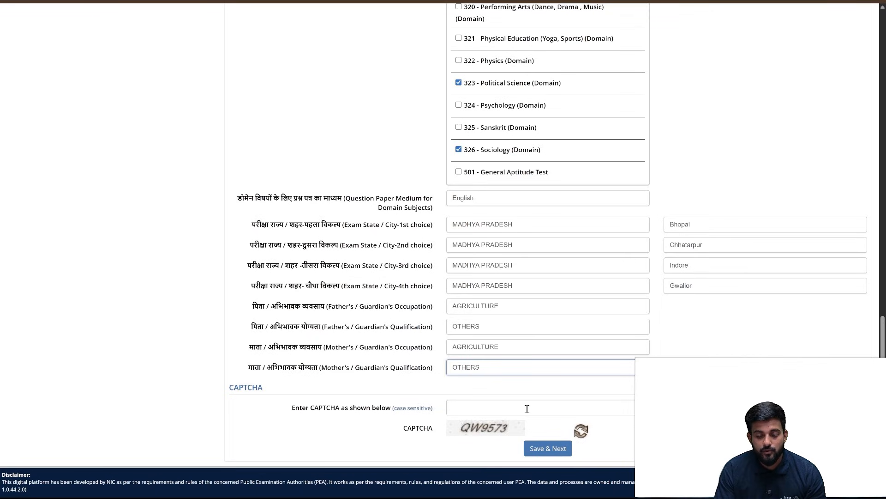
Enter the CAPTCHA text shown and save the exam and test paper section, confirming the submission
{"action": "left_click", "coordinate": [527, 409]}
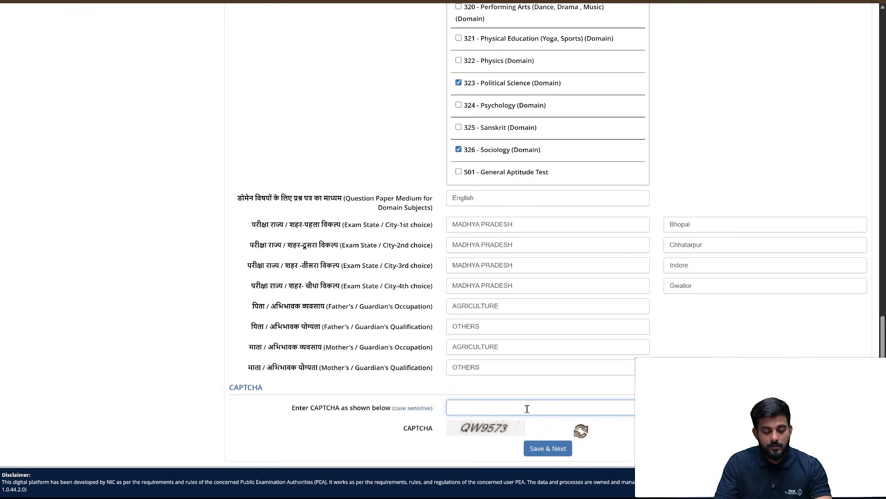
{"action": "type", "text": "Q"}
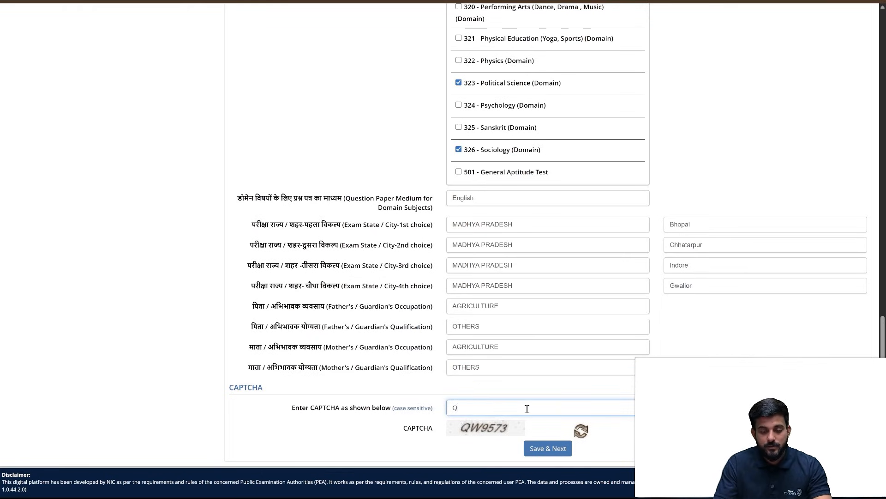
{"action": "type", "text": "W"}
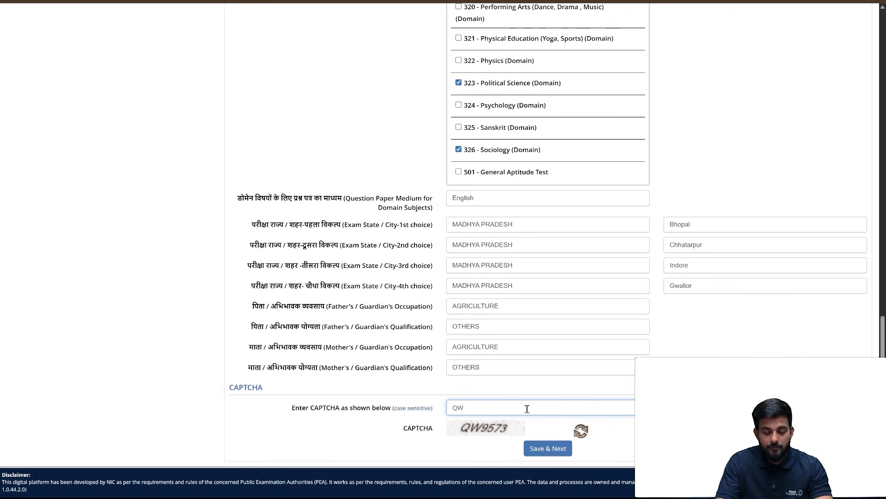
{"action": "type", "text": "957"}
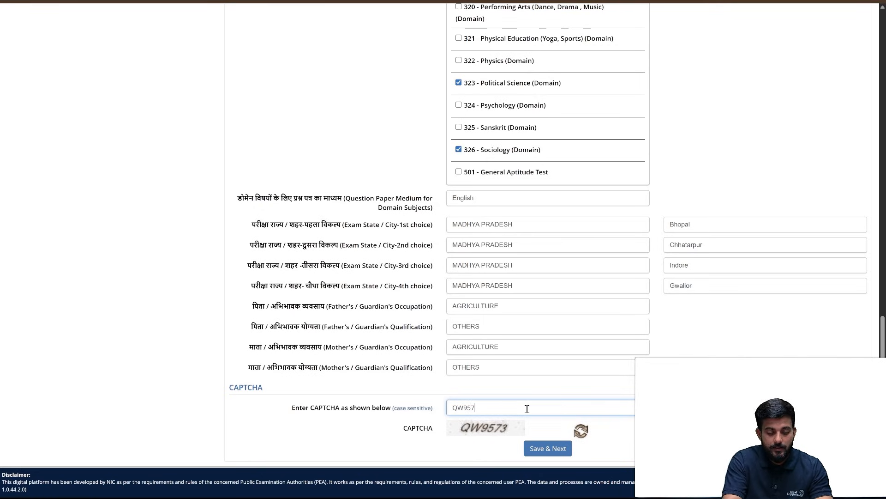
{"action": "type", "text": "3"}
{"action": "left_click", "coordinate": [554, 448]}
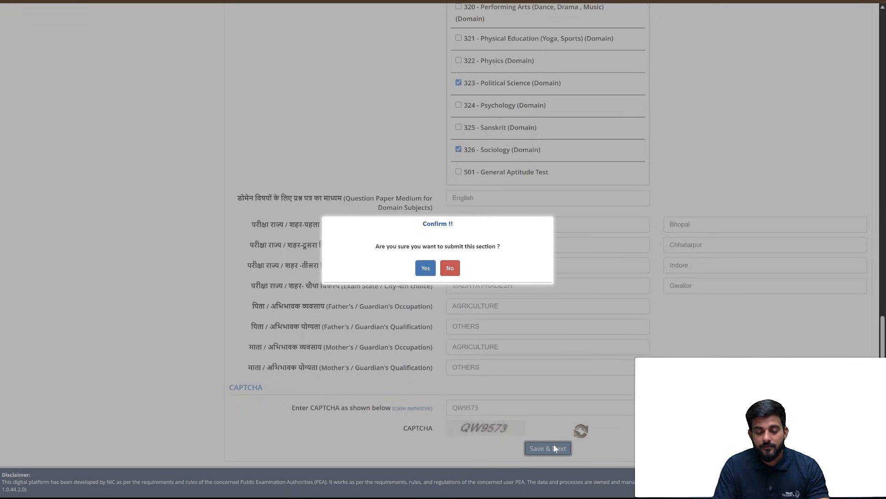
{"action": "left_click", "coordinate": [425, 269]}
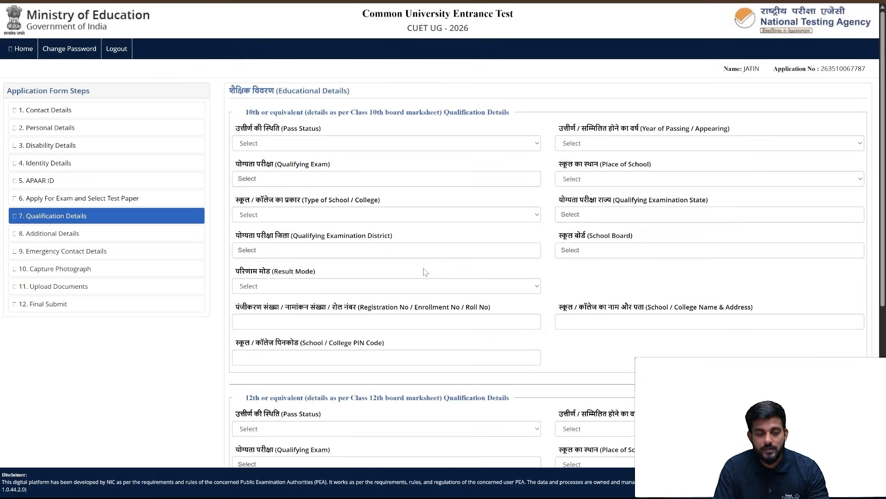
Set the 10th-class pass status to Passed and the year of passing to 2017 in the qualification details
{"action": "scroll", "coordinate": [425, 272], "scroll_direction": "down", "scroll_amount": 1}
{"action": "scroll", "coordinate": [425, 272], "scroll_direction": "up", "scroll_amount": 1}
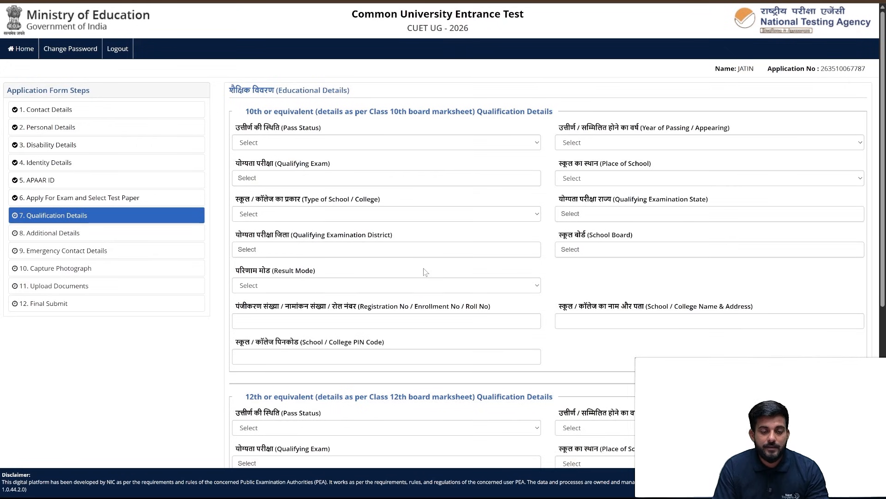
{"action": "scroll", "coordinate": [370, 152], "scroll_direction": "down", "scroll_amount": 3}
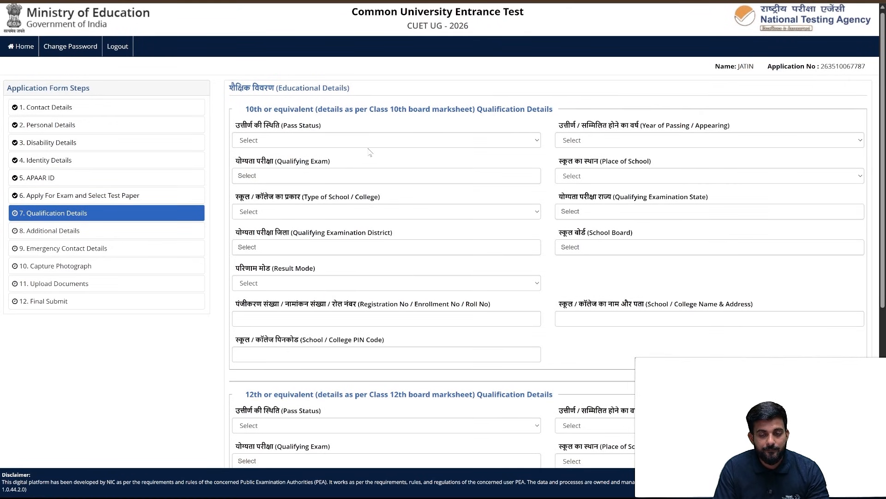
{"action": "scroll", "coordinate": [370, 154], "scroll_direction": "down", "scroll_amount": 3}
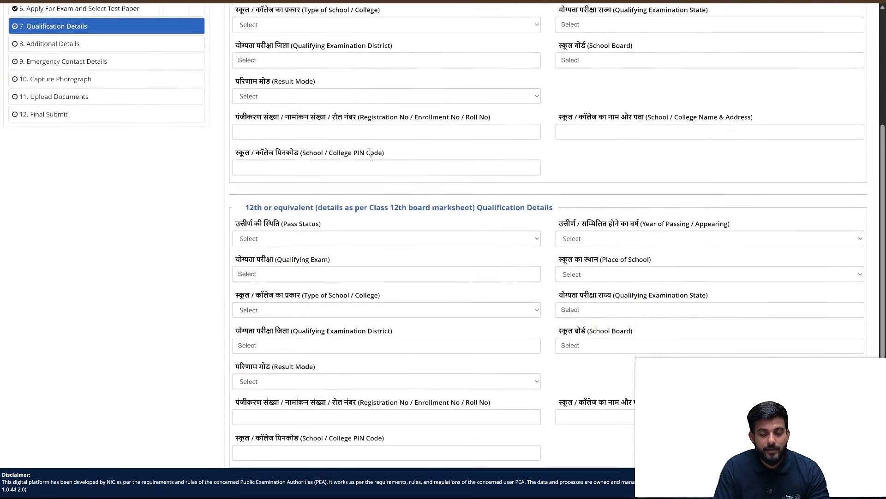
{"action": "scroll", "coordinate": [369, 152], "scroll_direction": "up", "scroll_amount": 5}
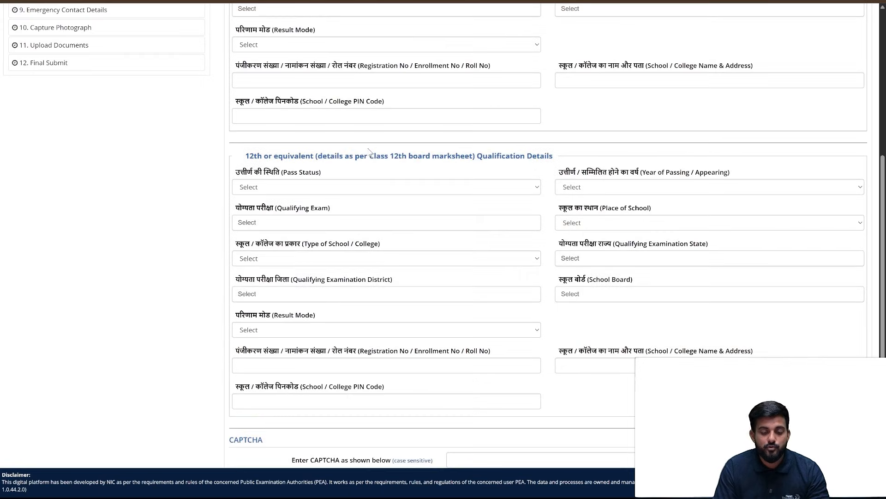
{"action": "scroll", "coordinate": [369, 153], "scroll_direction": "up", "scroll_amount": 1}
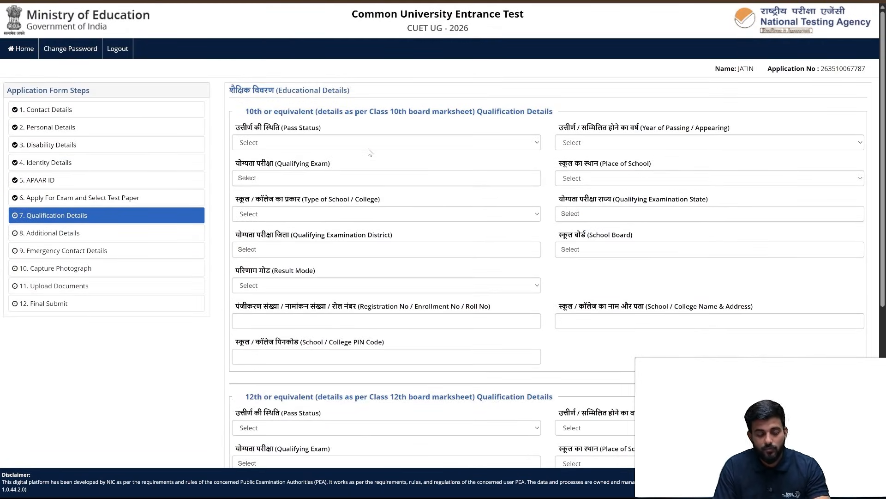
{"action": "left_click", "coordinate": [315, 140]}
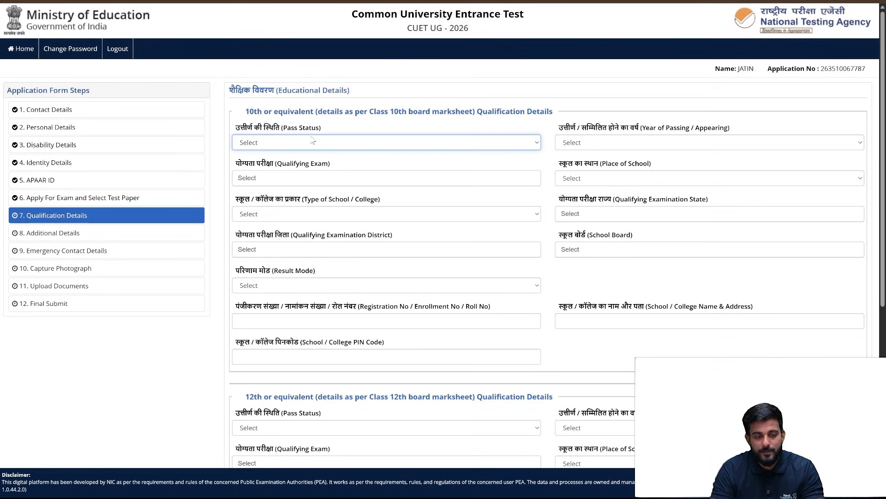
{"action": "left_click", "coordinate": [291, 169]}
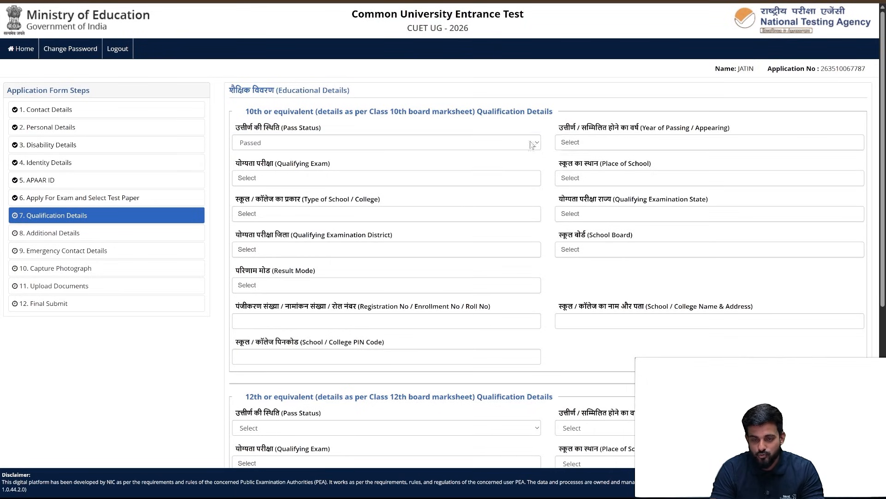
{"action": "left_click", "coordinate": [592, 146]}
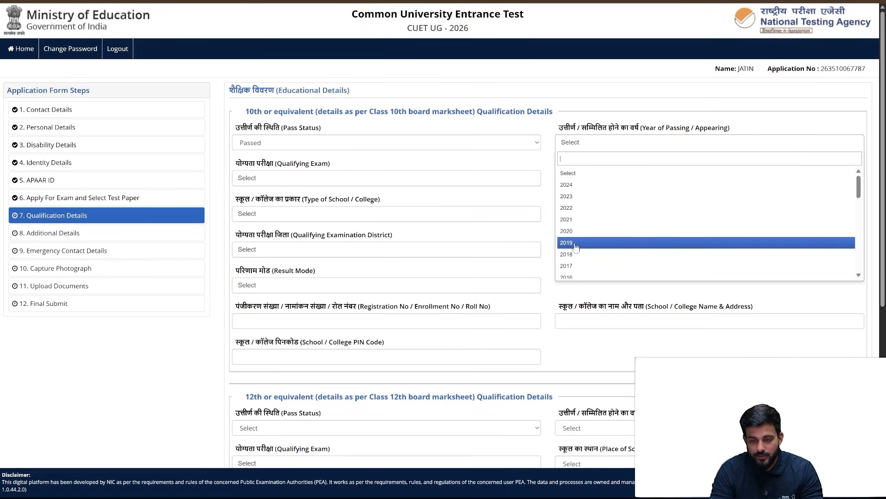
{"action": "left_click", "coordinate": [576, 266]}
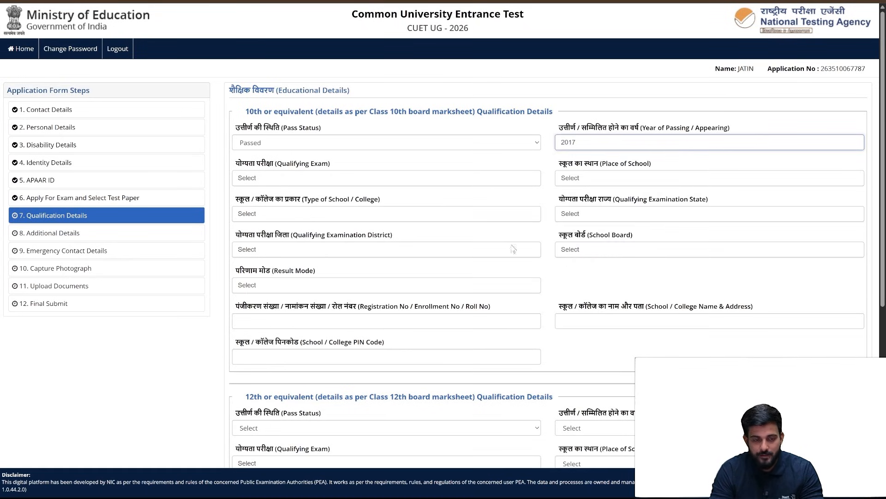
Set the 10th qualifying exam to 10th or Equivalent and the place of school to Rural
{"action": "left_click", "coordinate": [336, 182]}
{"action": "left_click", "coordinate": [299, 220]}
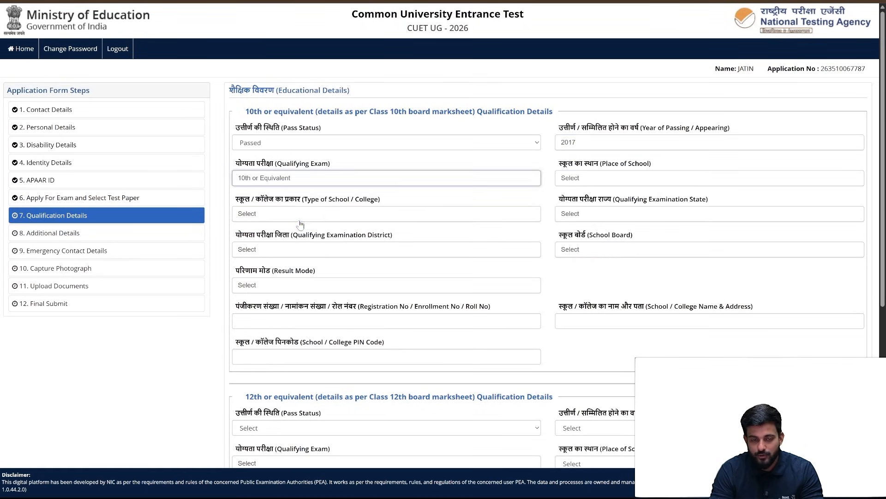
{"action": "left_click", "coordinate": [591, 184]}
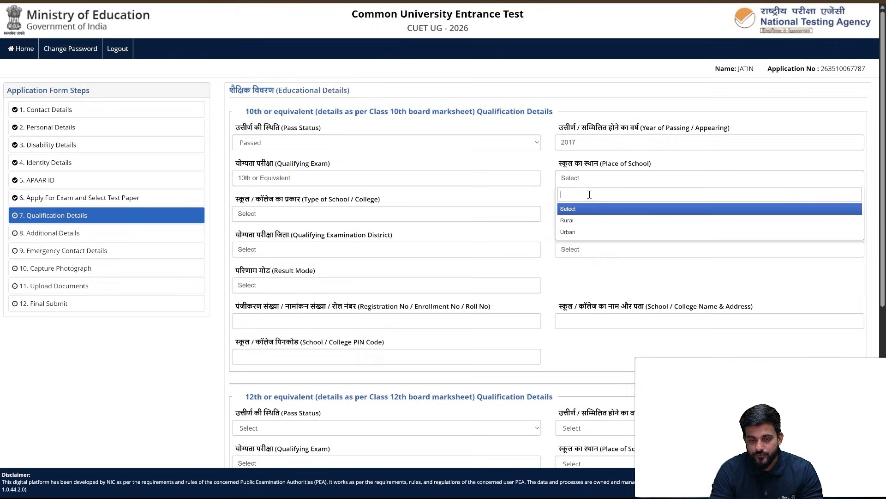
{"action": "left_click", "coordinate": [589, 221]}
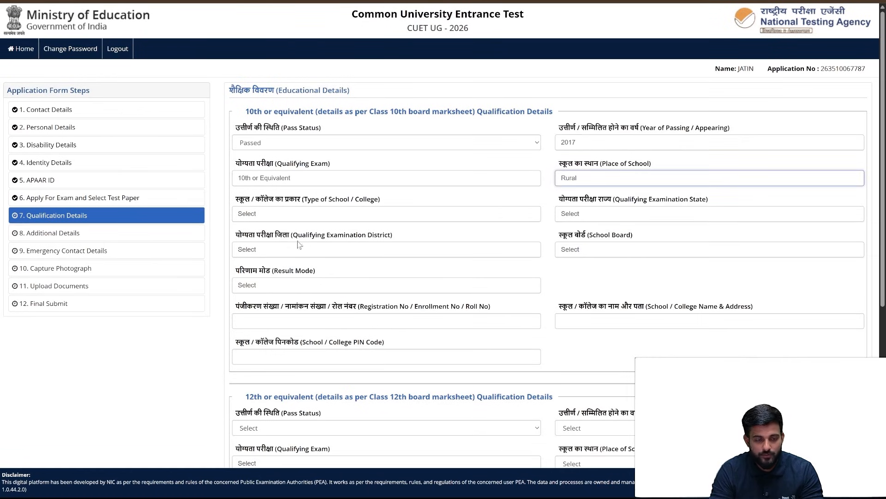
Set the type of school for the 10th class to Government Aided Private
{"action": "left_click", "coordinate": [318, 214]}
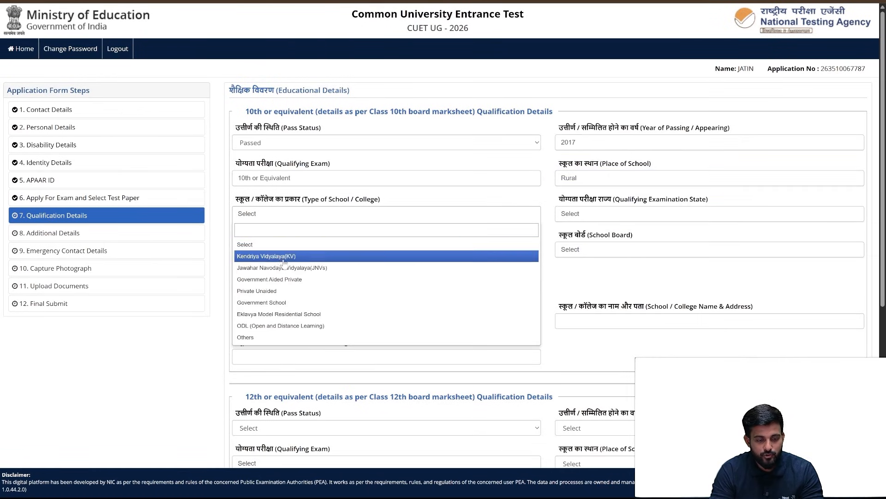
{"action": "left_click", "coordinate": [281, 280]}
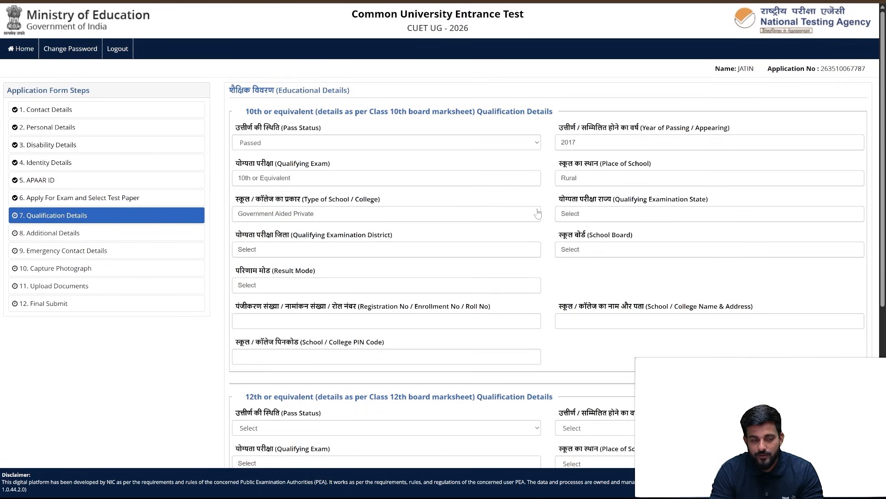
{"action": "left_click", "coordinate": [435, 217]}
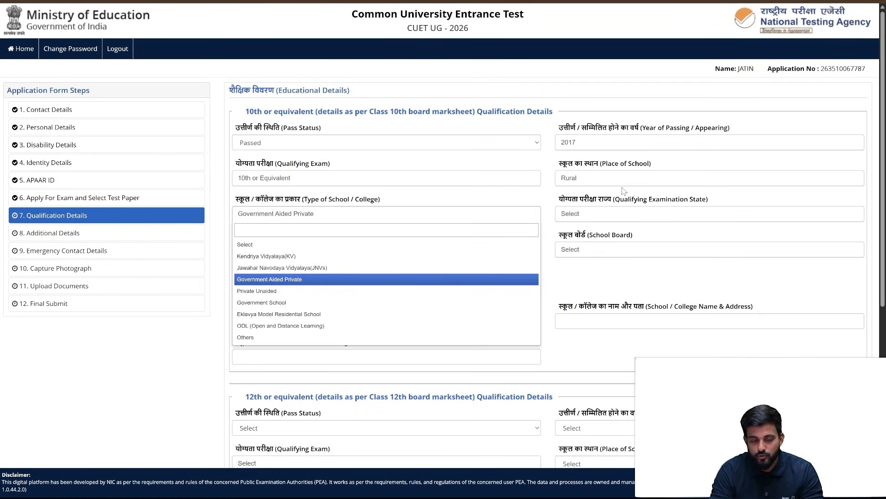
Set the qualifying examination state to MADHYA PRADESH and the qualifying examination district to BHOPAL
{"action": "left_click", "coordinate": [601, 220]}
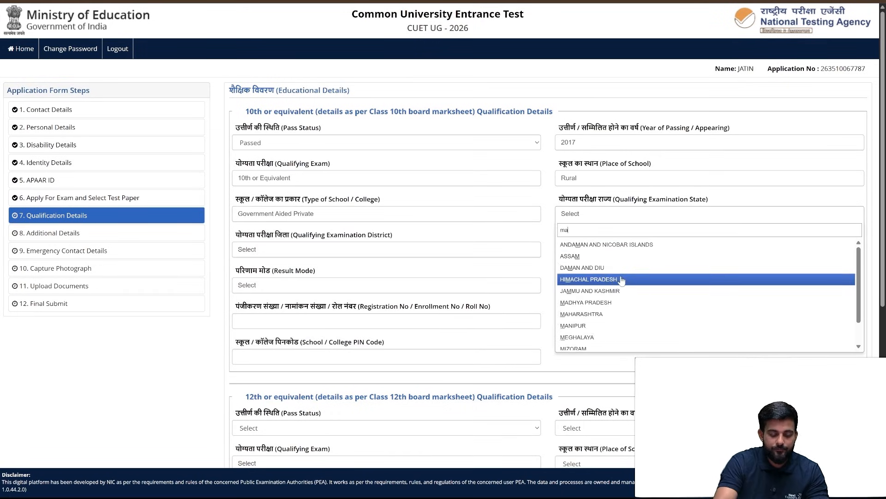
{"action": "type", "text": "madh"}
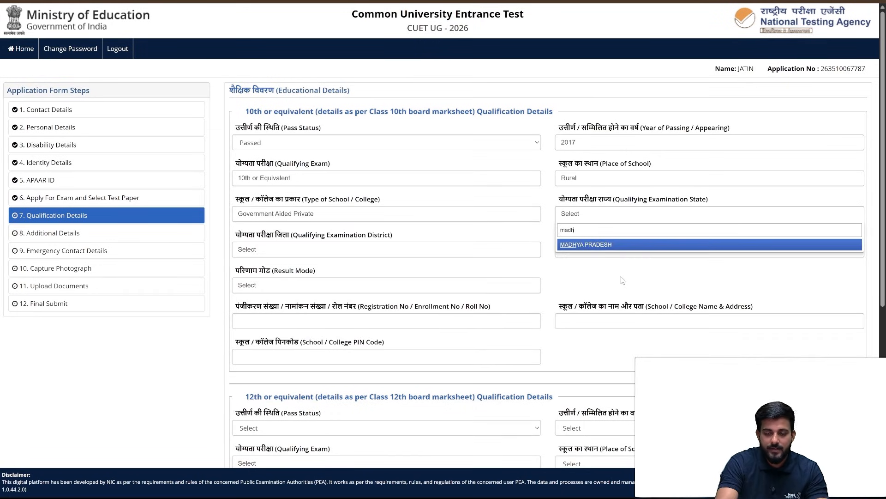
{"action": "left_click", "coordinate": [629, 244]}
{"action": "left_click", "coordinate": [403, 252]}
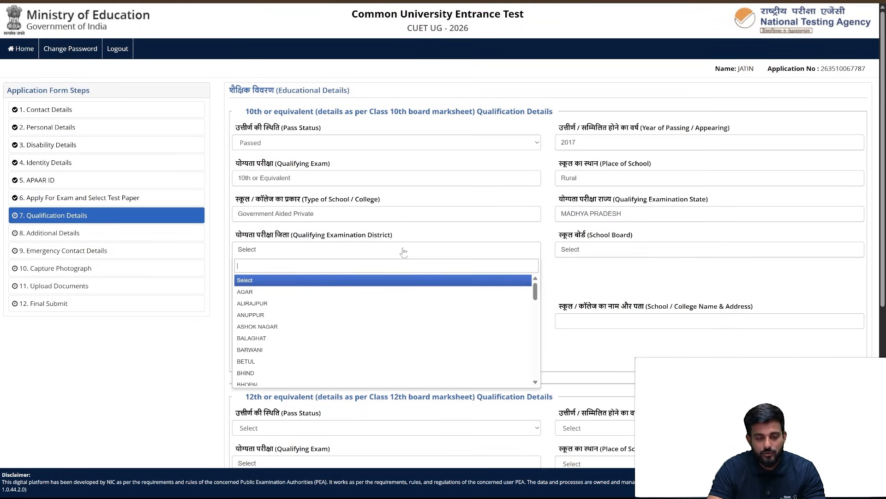
{"action": "left_click", "coordinate": [281, 381]}
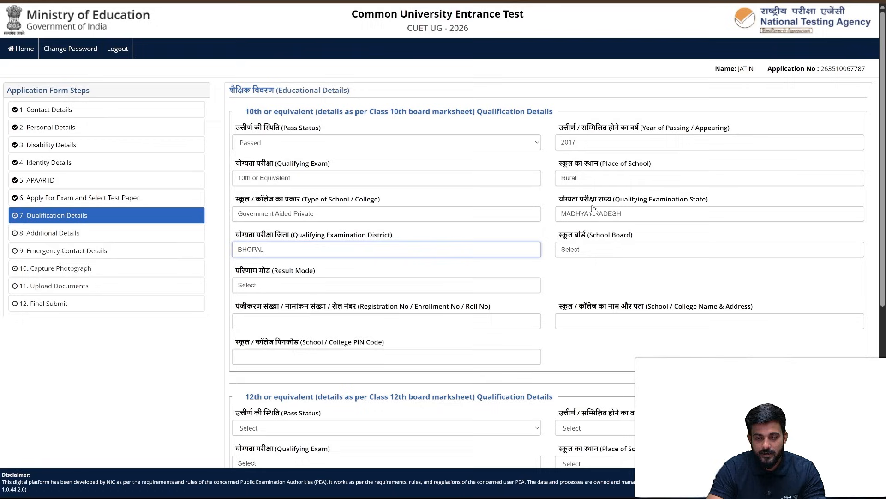
Set the school board to MADHYA PRADESH BOARD OF SECONDARY EDUCATION and the result mode to Percentage
{"action": "left_click", "coordinate": [629, 248]}
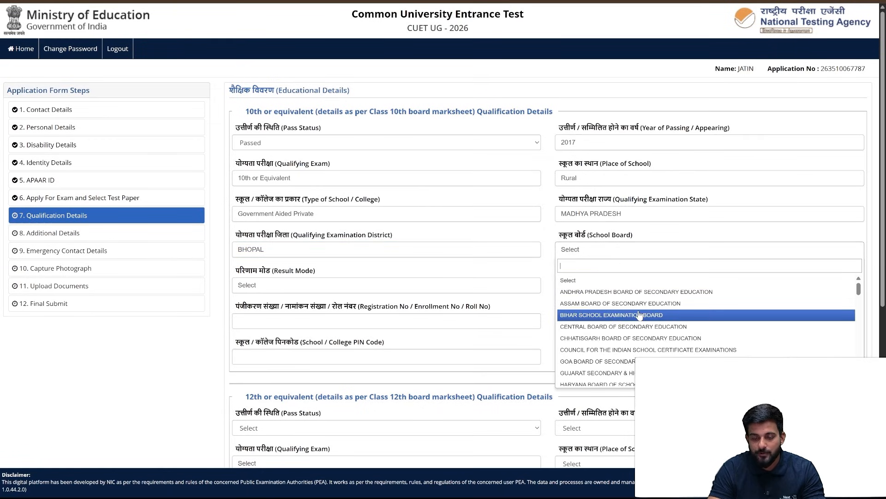
{"action": "type", "text": "madh"}
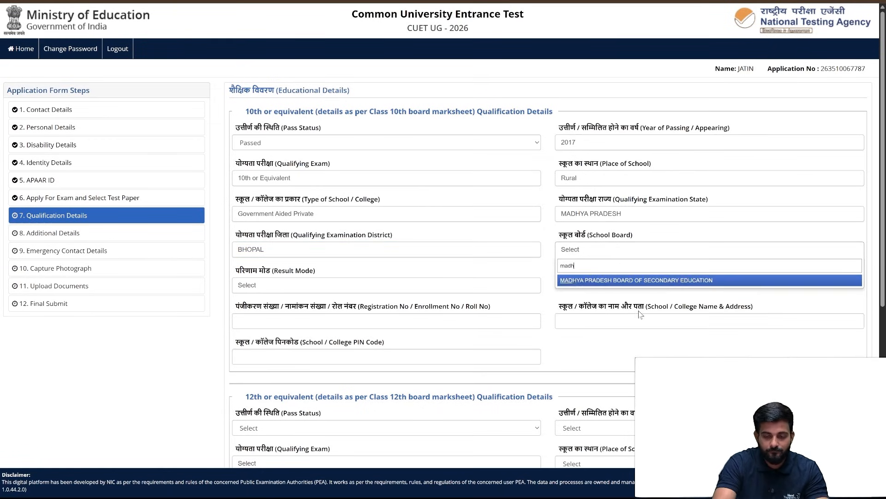
{"action": "left_click", "coordinate": [661, 283]}
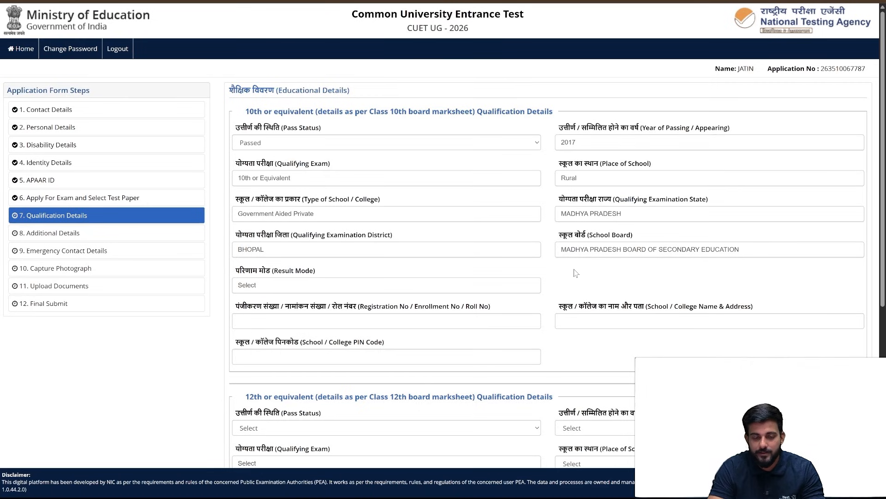
{"action": "left_click", "coordinate": [393, 293]}
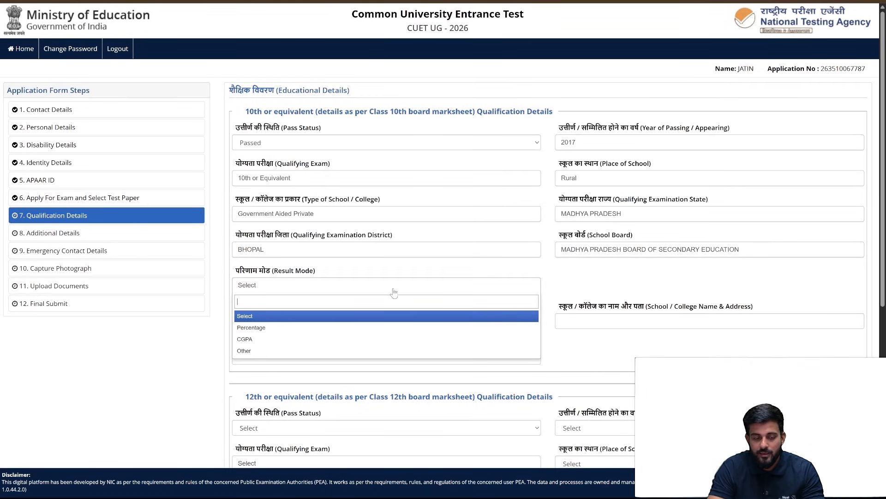
{"action": "left_click", "coordinate": [287, 328]}
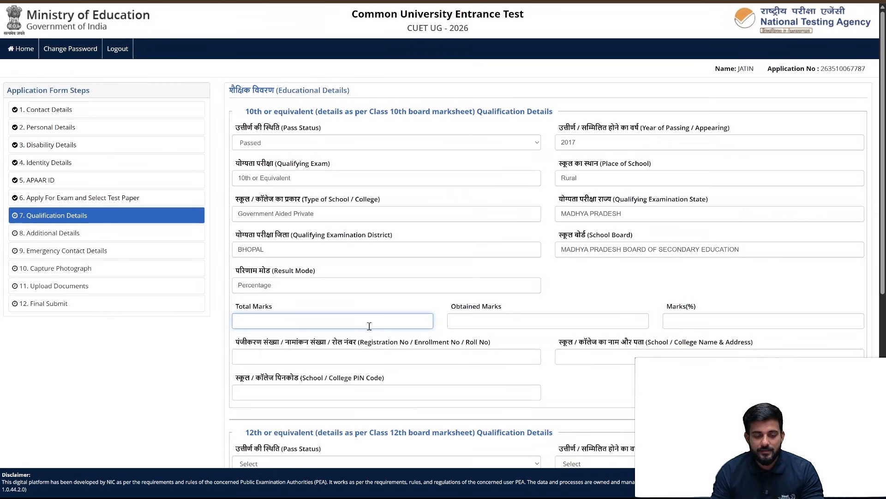
Enter 500 as the total marks for the 10th class
{"action": "type", "text": "100"}
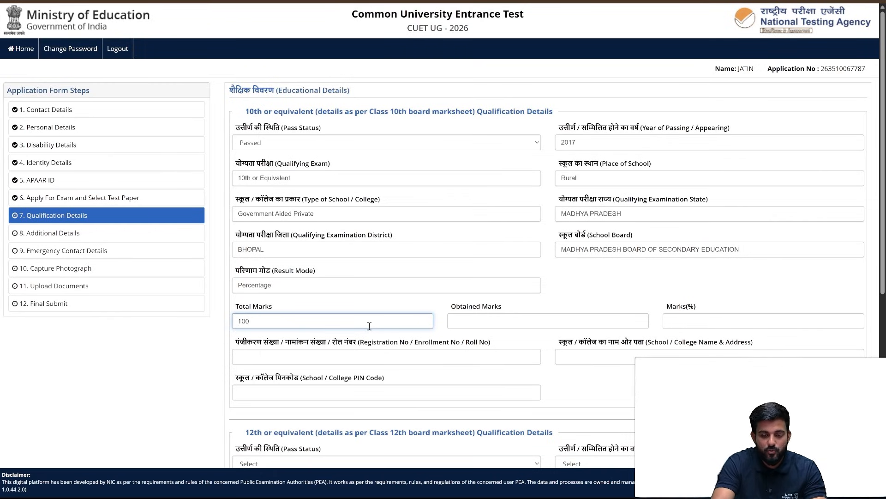
{"action": "left_click", "coordinate": [487, 324]}
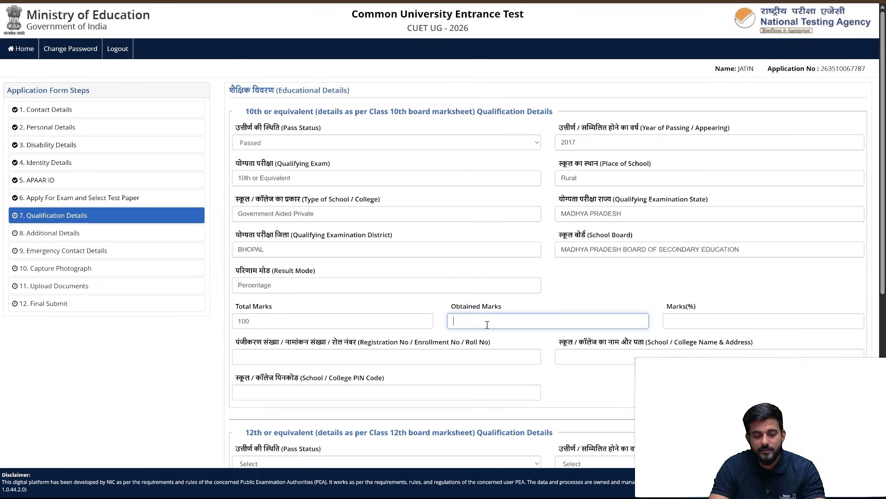
{"action": "left_click", "coordinate": [327, 326]}
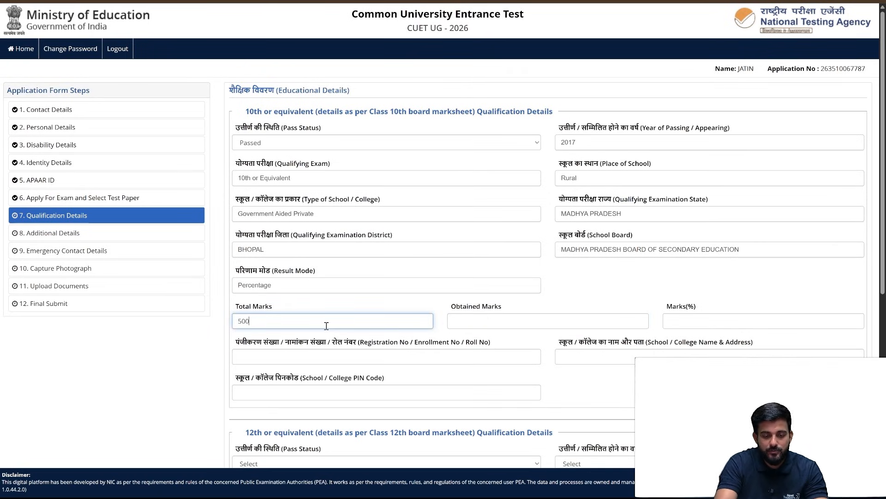
{"action": "left_click", "coordinate": [469, 320]}
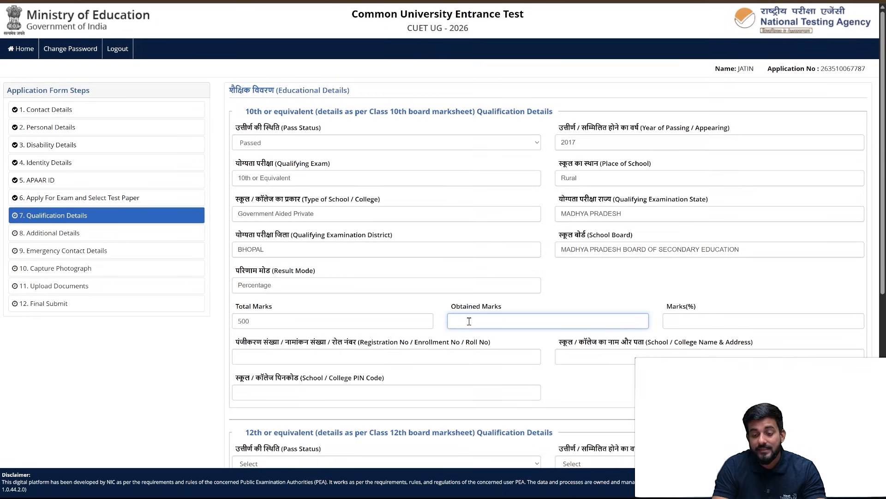
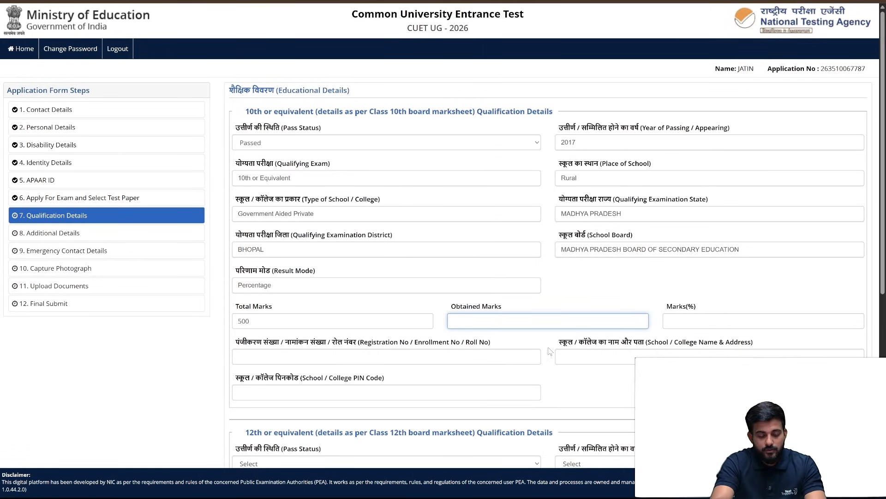
Enter 417 as the obtained marks for the 10th class
{"action": "type", "text": "17"}
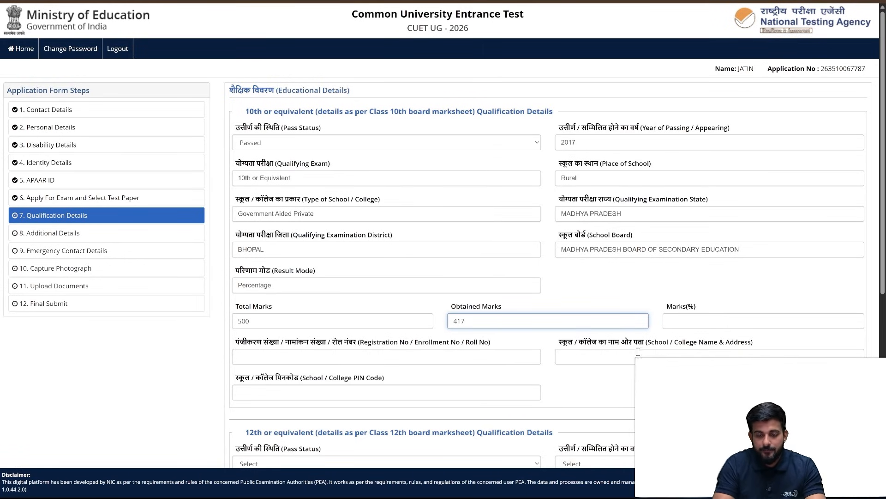
{"action": "left_click", "coordinate": [705, 322]}
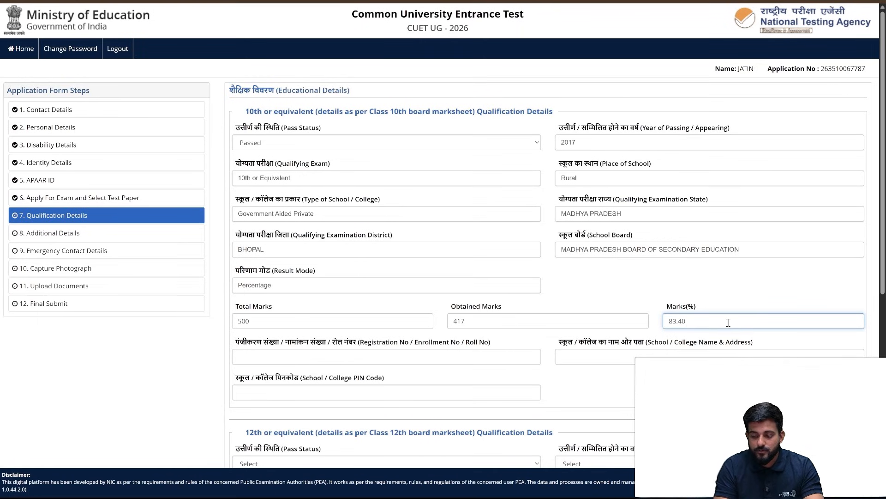
Enter the 10th class roll number, school name and address Panchseel Nagar, and school PIN code 462003
{"action": "left_click", "coordinate": [412, 357]}
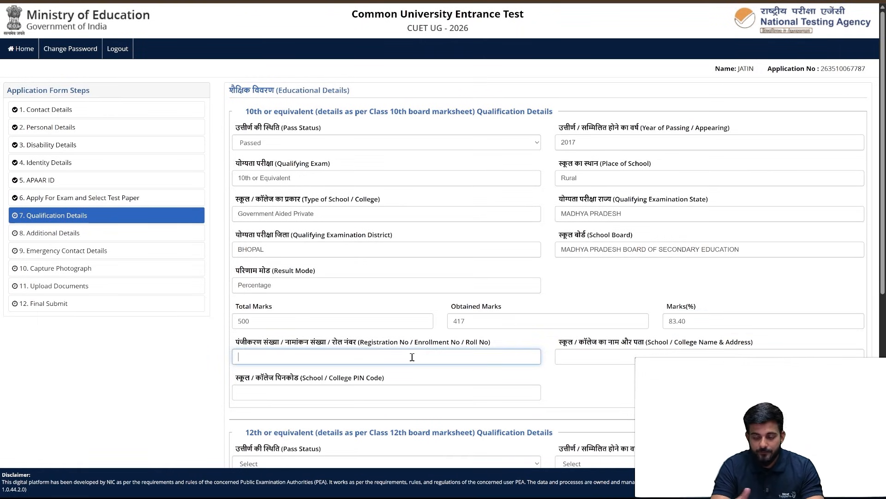
{"action": "type", "text": "1763"}
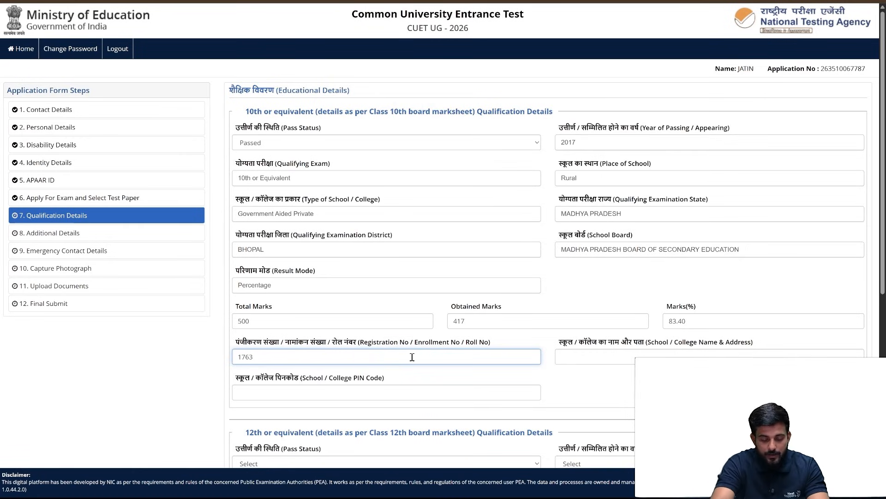
{"action": "type", "text": "249"}
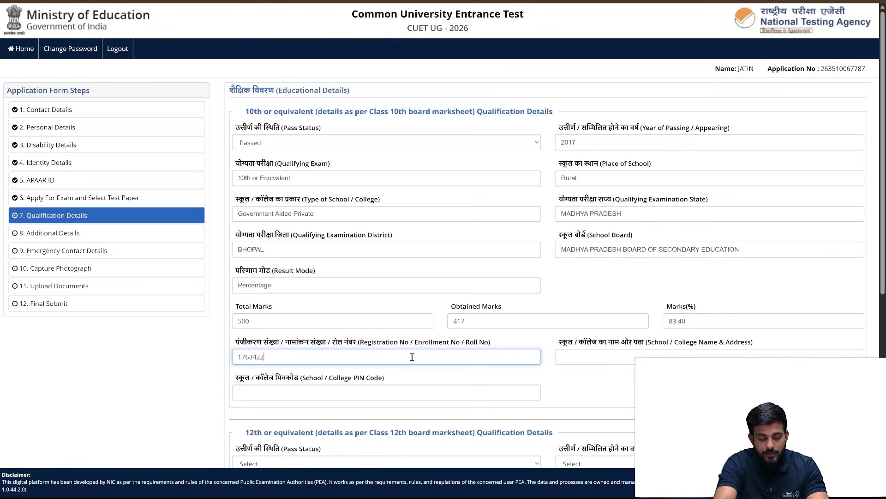
{"action": "left_click", "coordinate": [381, 388]}
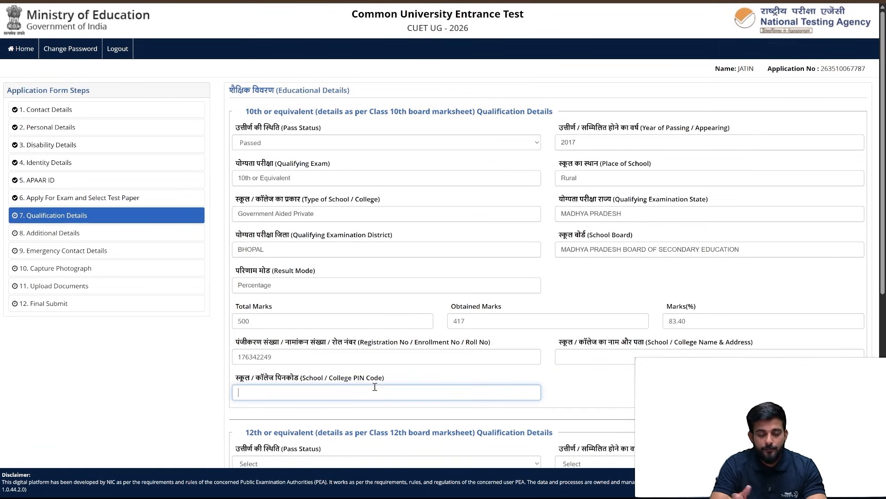
{"action": "left_click", "coordinate": [325, 416]}
{"action": "scroll", "coordinate": [388, 377], "scroll_direction": "down", "scroll_amount": 3}
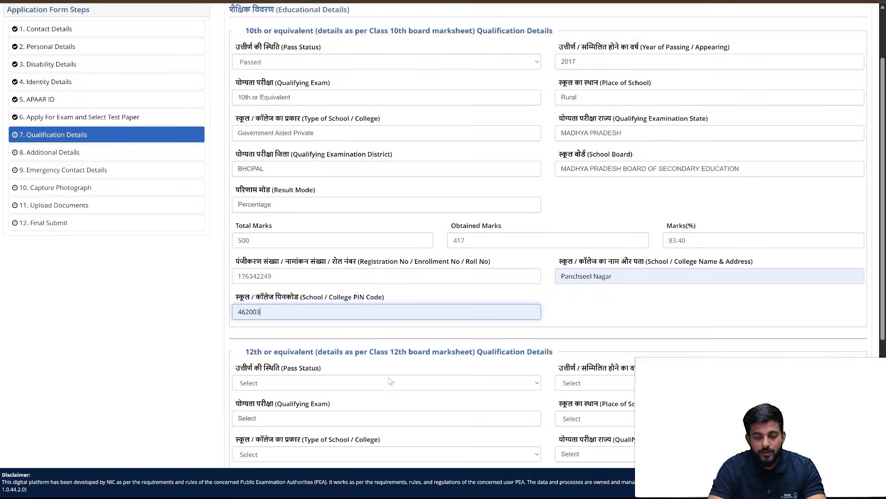
Set the 12th class pass status to Passed and the year of passing to 2019
{"action": "left_click", "coordinate": [367, 328]}
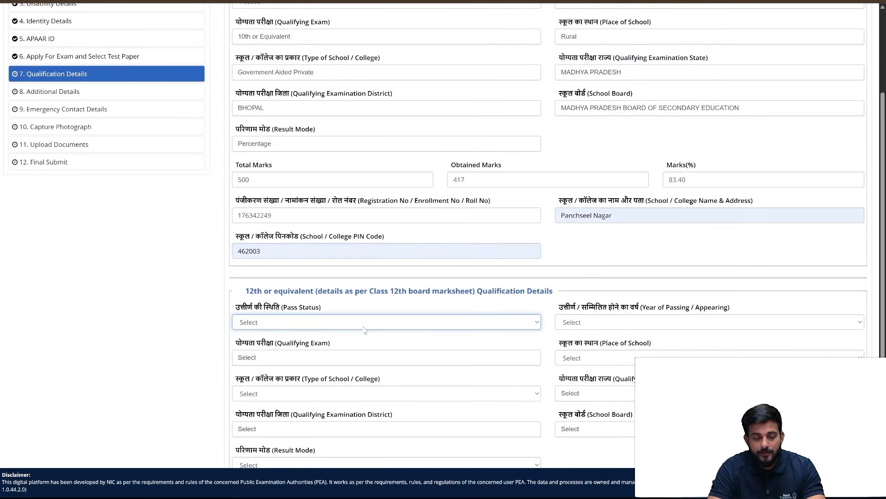
{"action": "left_click", "coordinate": [331, 348]}
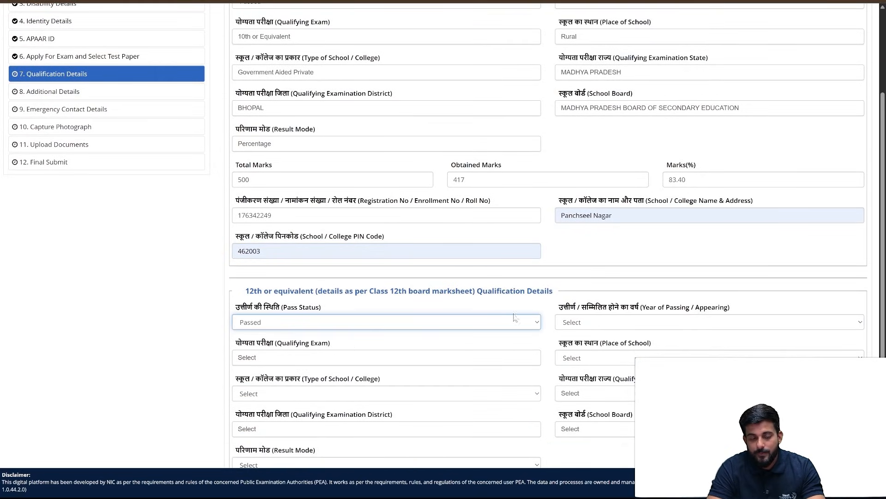
{"action": "left_click", "coordinate": [635, 321]}
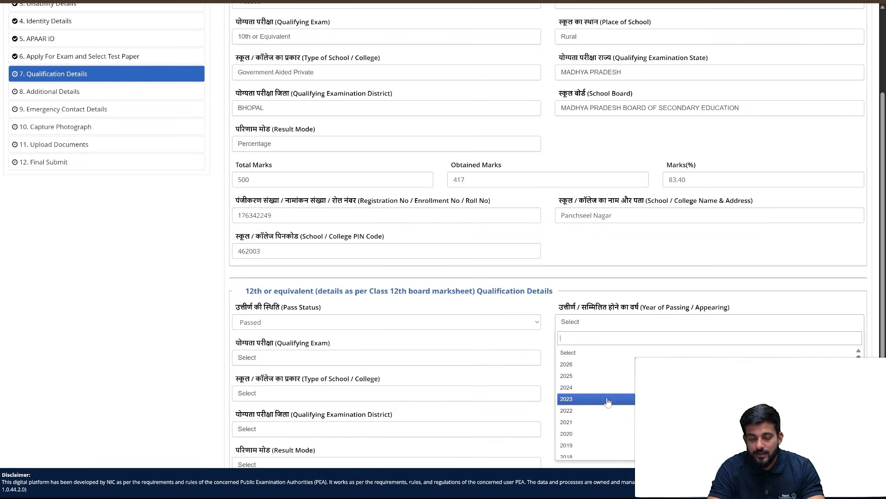
{"action": "left_click", "coordinate": [582, 446]}
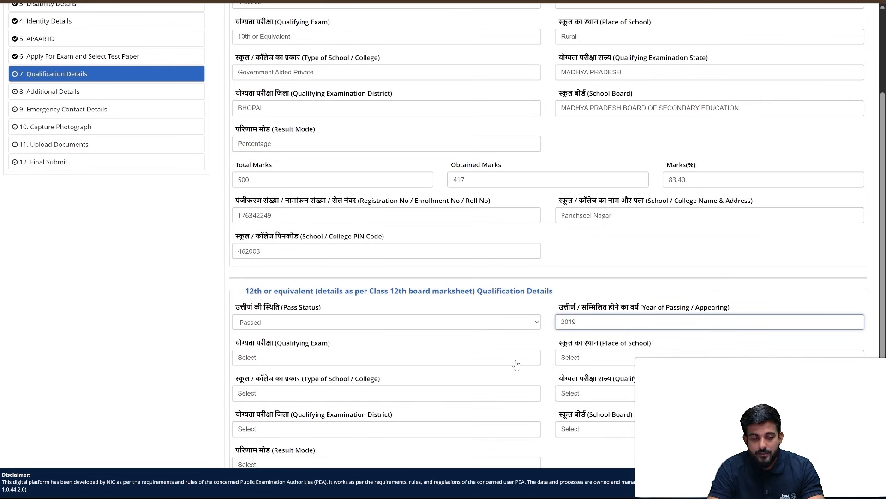
Set the 12th qualifying exam to Class 12th or equivalent and the place of school to Rural
{"action": "scroll", "coordinate": [517, 364], "scroll_direction": "down", "scroll_amount": 1}
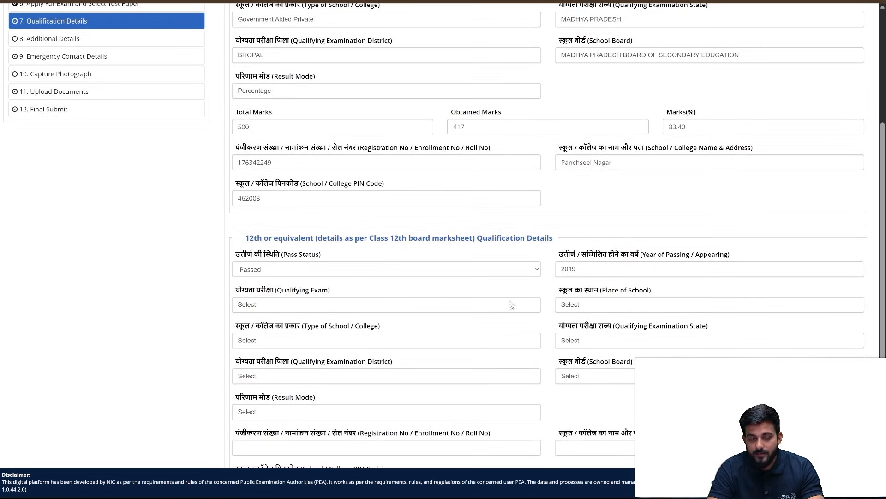
{"action": "left_click", "coordinate": [367, 307]}
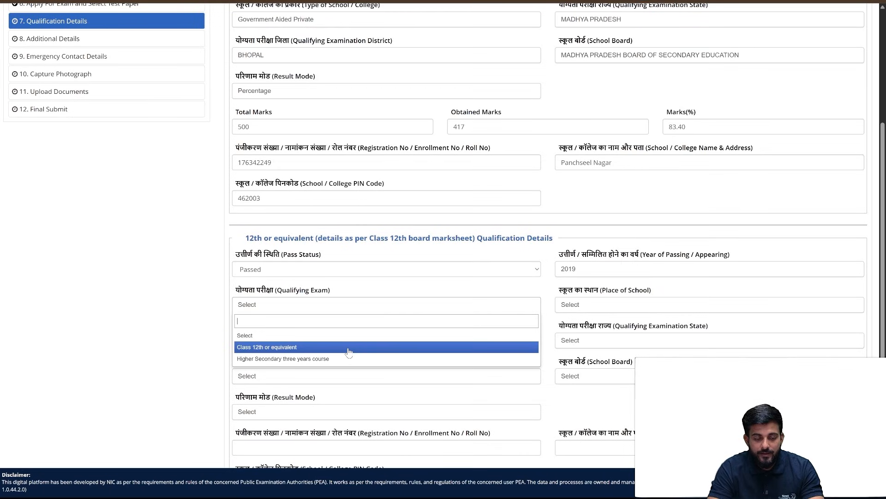
{"action": "left_click", "coordinate": [349, 347]}
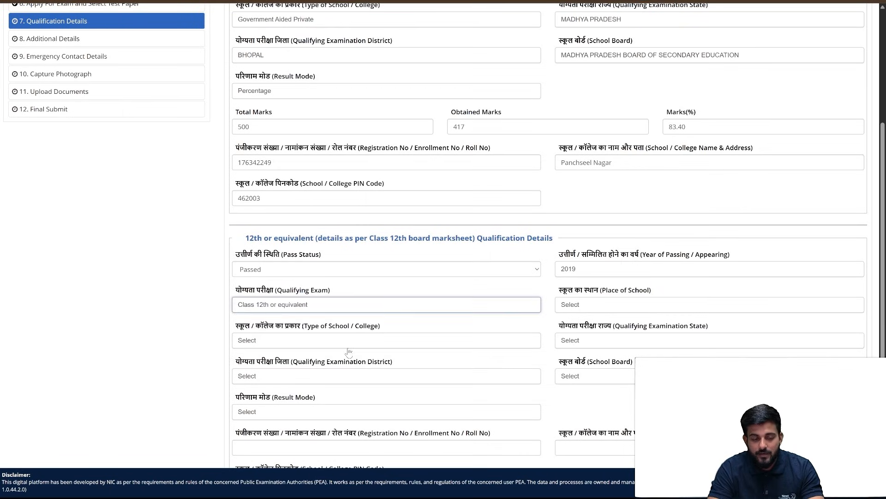
{"action": "left_click", "coordinate": [637, 308]}
{"action": "left_click", "coordinate": [604, 352]}
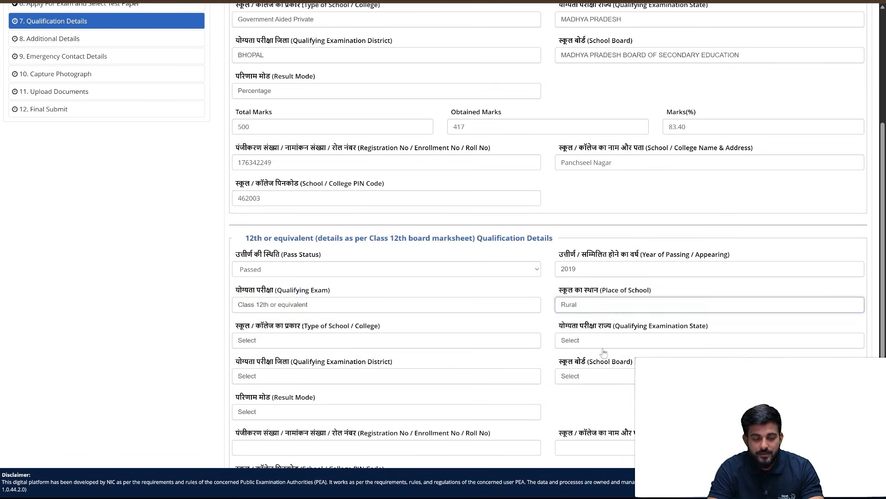
Set the 12th class school type to Government School and the qualifying examination state to MADHYA PRADESH
{"action": "left_click", "coordinate": [323, 347]}
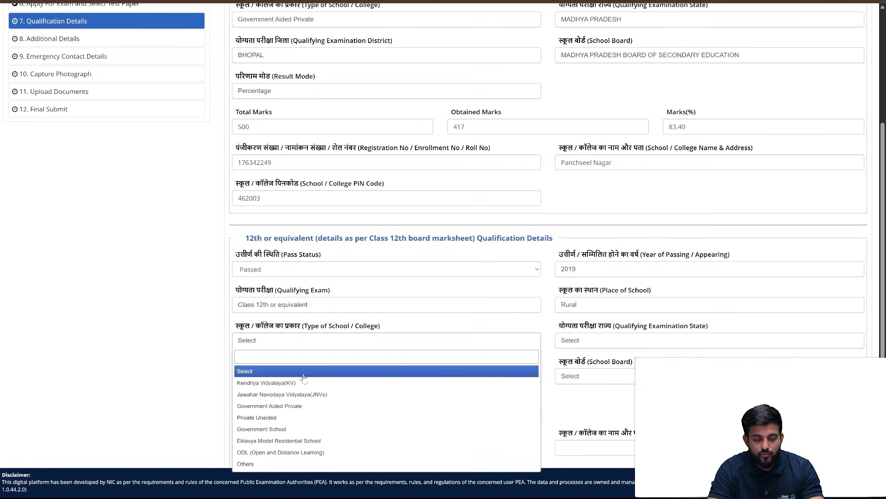
{"action": "left_click", "coordinate": [289, 429]}
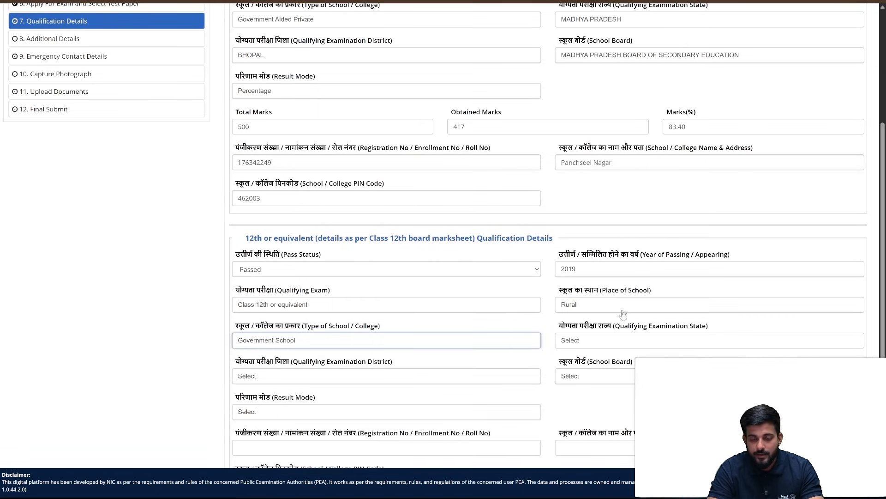
{"action": "left_click", "coordinate": [617, 343]}
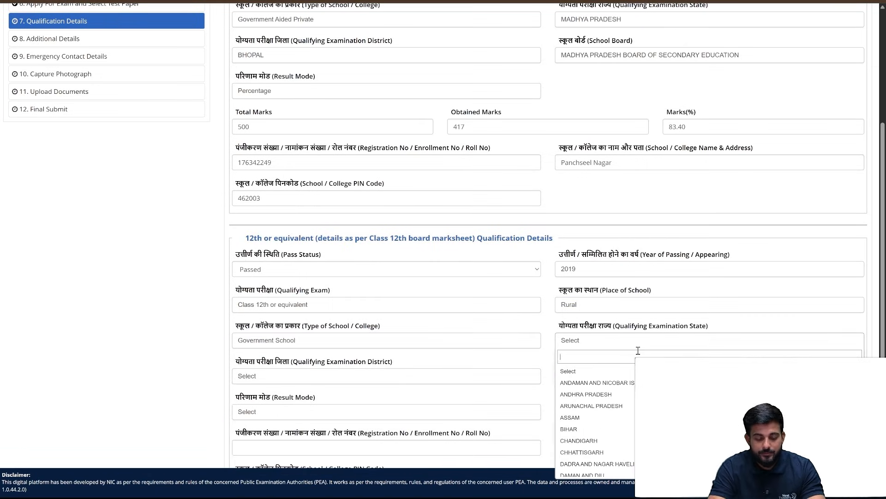
{"action": "type", "text": "madh"}
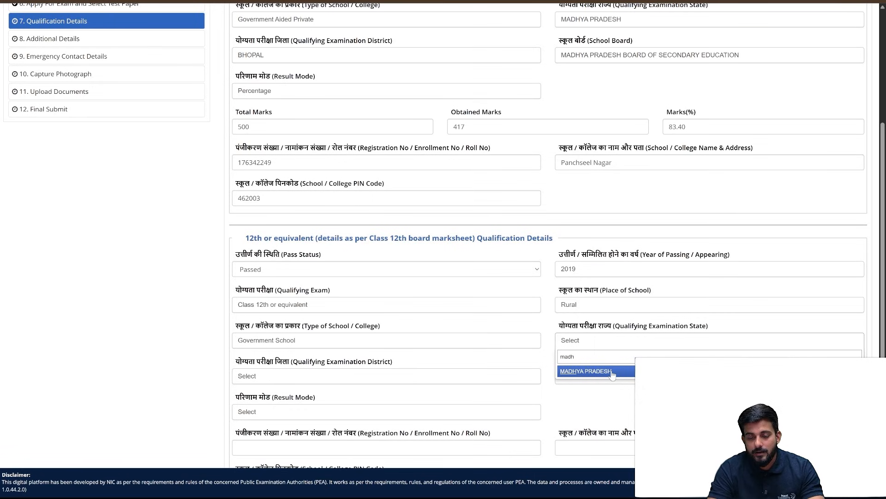
{"action": "left_click", "coordinate": [617, 371]}
Set the 12th qualifying examination district to BHOPAL and the school board to MADHYA PRADESH BOARD OF SECONDARY EDUCATION
{"action": "scroll", "coordinate": [428, 365], "scroll_direction": "down", "scroll_amount": 2}
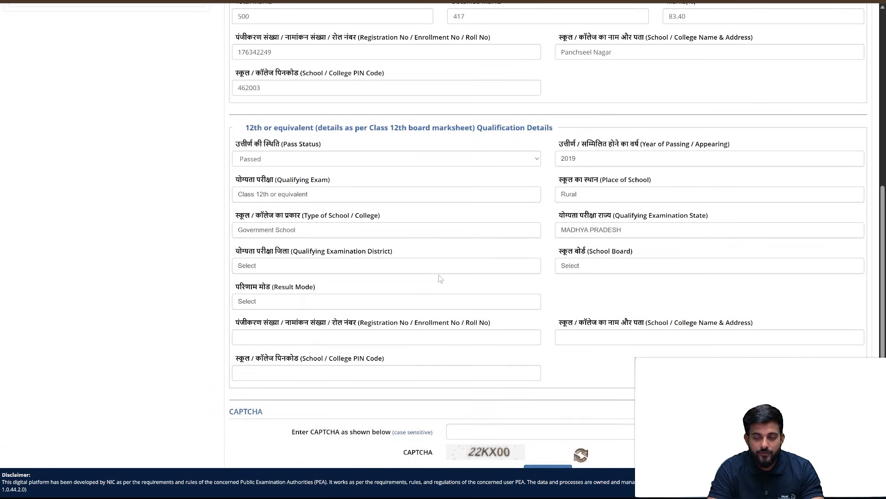
{"action": "left_click", "coordinate": [351, 270]}
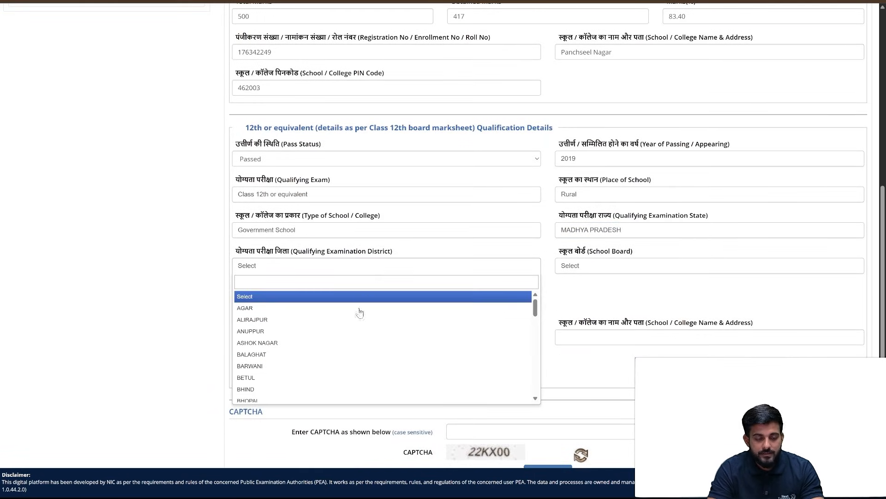
{"action": "left_click", "coordinate": [267, 399]}
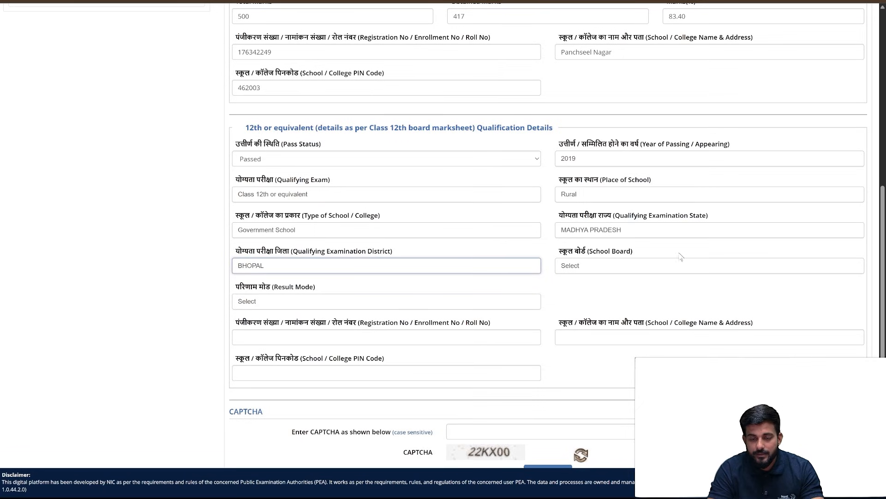
{"action": "left_click", "coordinate": [650, 265]}
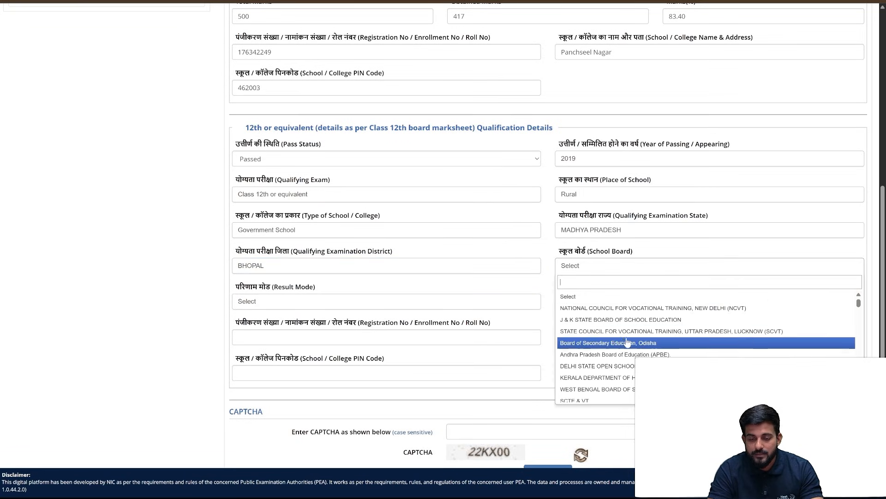
{"action": "type", "text": "madh"}
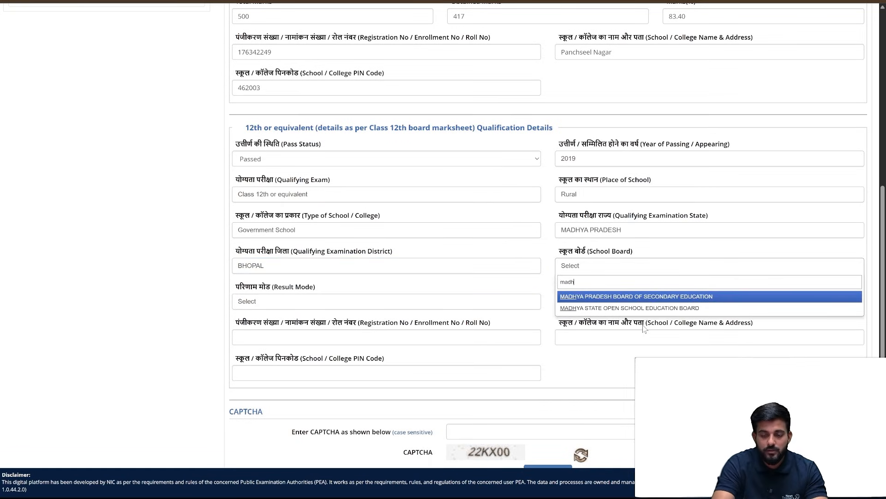
{"action": "left_click", "coordinate": [585, 298]}
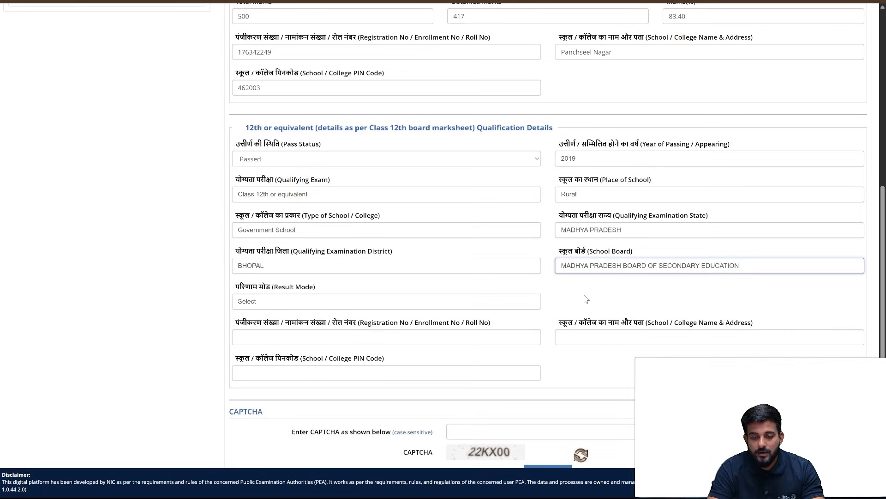
Set the 12th class result mode to Percentage and enter 600 as the total marks
{"action": "left_click", "coordinate": [379, 306]}
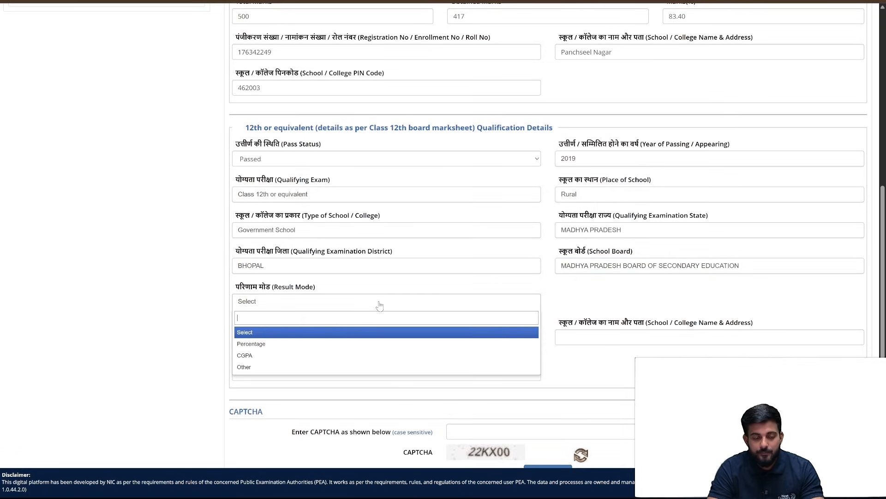
{"action": "left_click", "coordinate": [281, 344]}
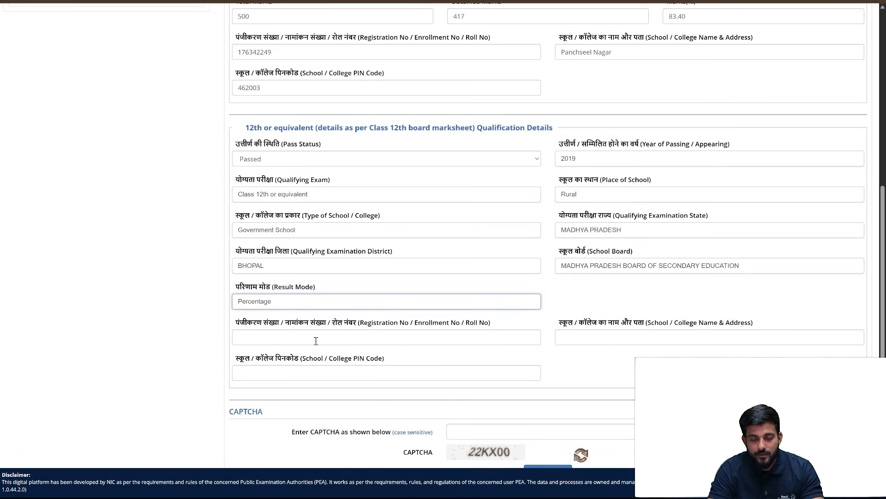
{"action": "left_click", "coordinate": [316, 339]}
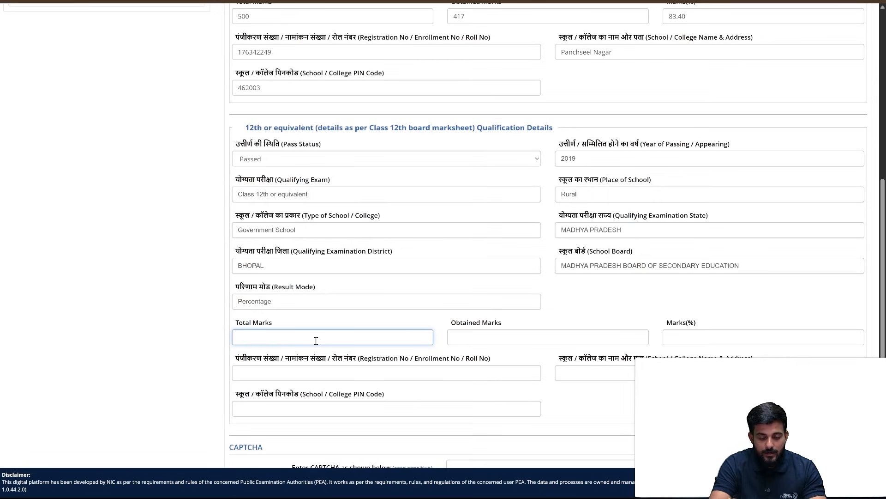
{"action": "type", "text": "600"}
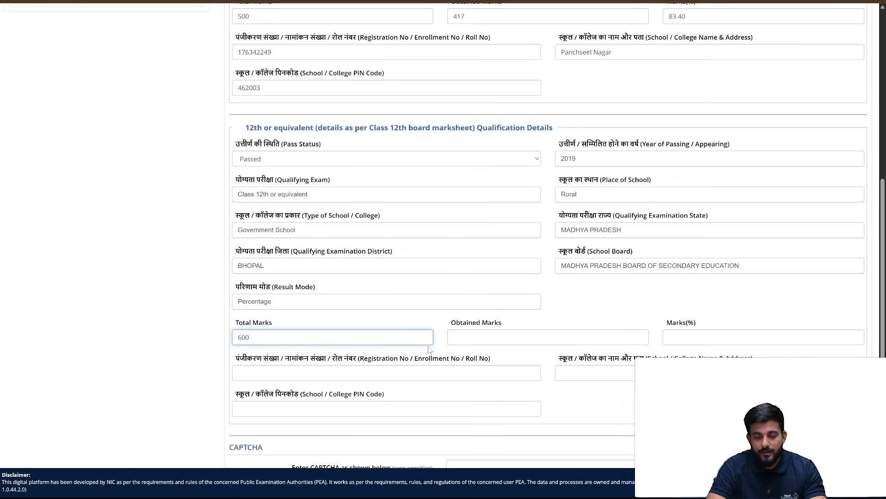
Enter 520 as the obtained marks for the 12th class
{"action": "left_click", "coordinate": [460, 336]}
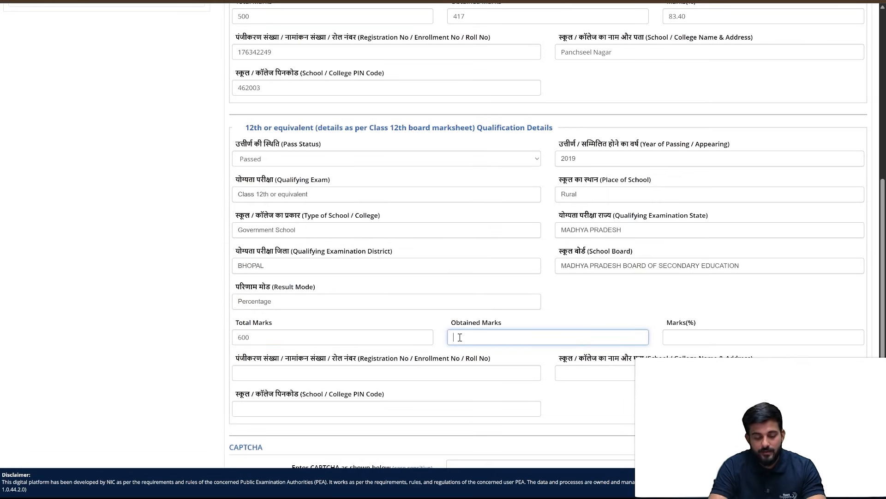
{"action": "type", "text": "520"}
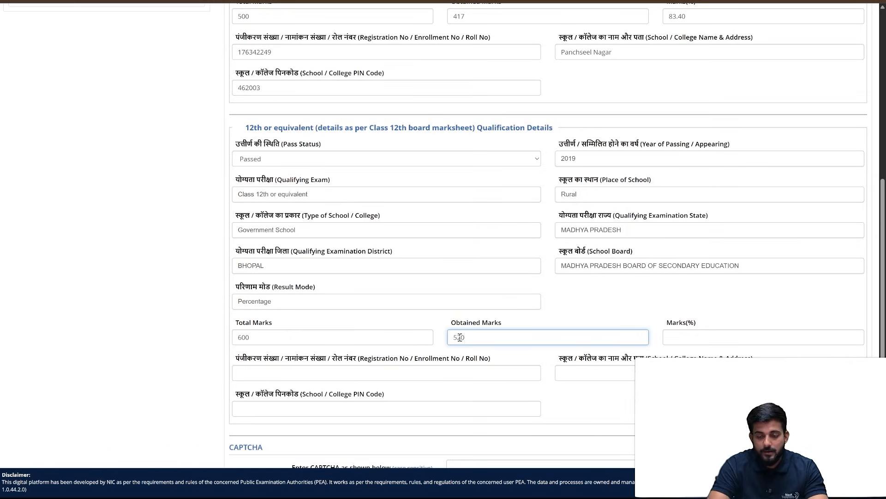
{"action": "left_click", "coordinate": [692, 339]}
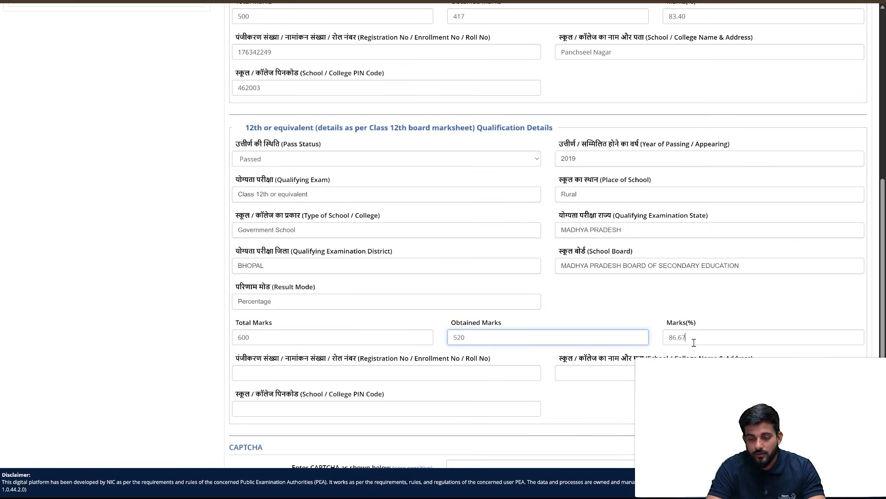
Enter the 12th class registration / enrollment / roll number
{"action": "left_click", "coordinate": [429, 373]}
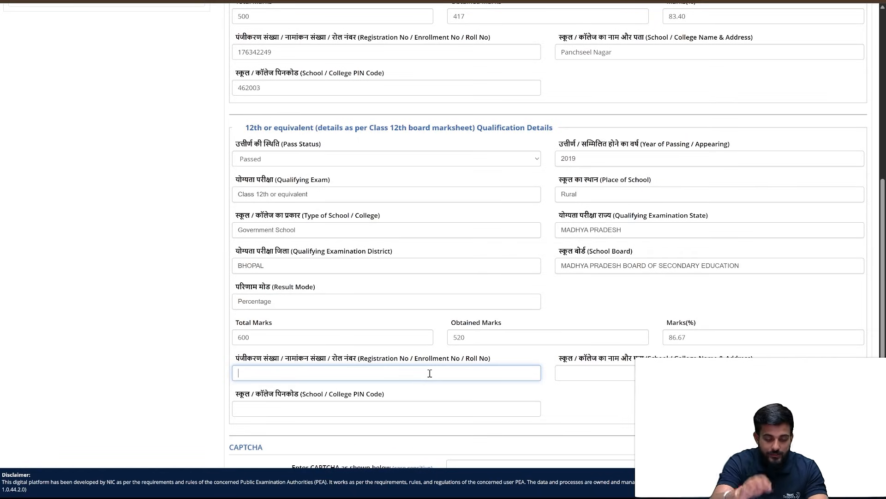
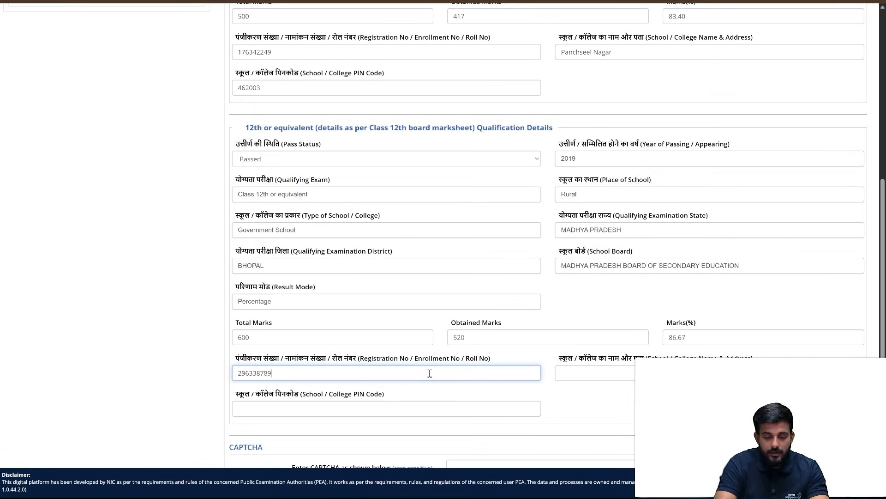
Fill the 12th class school name and address and school PIN code from the saved suggestions
{"action": "scroll", "coordinate": [420, 408], "scroll_direction": "down", "scroll_amount": 2}
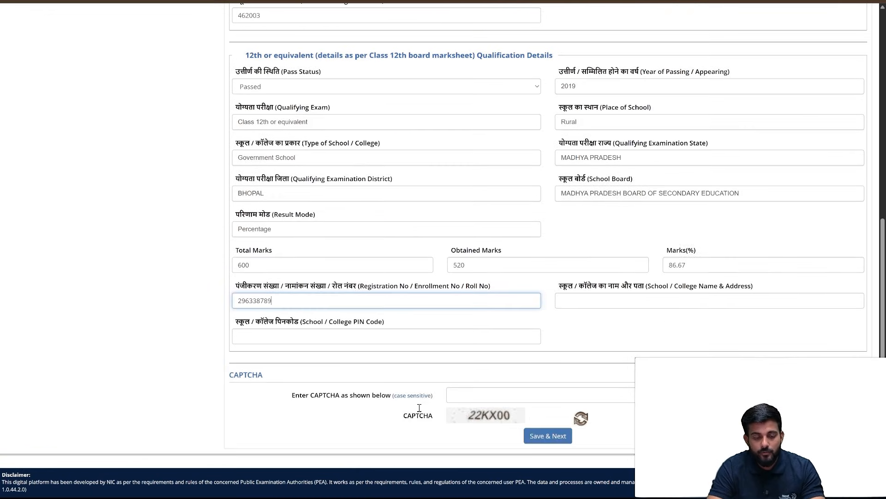
{"action": "left_click", "coordinate": [397, 342]}
{"action": "left_click", "coordinate": [352, 367]}
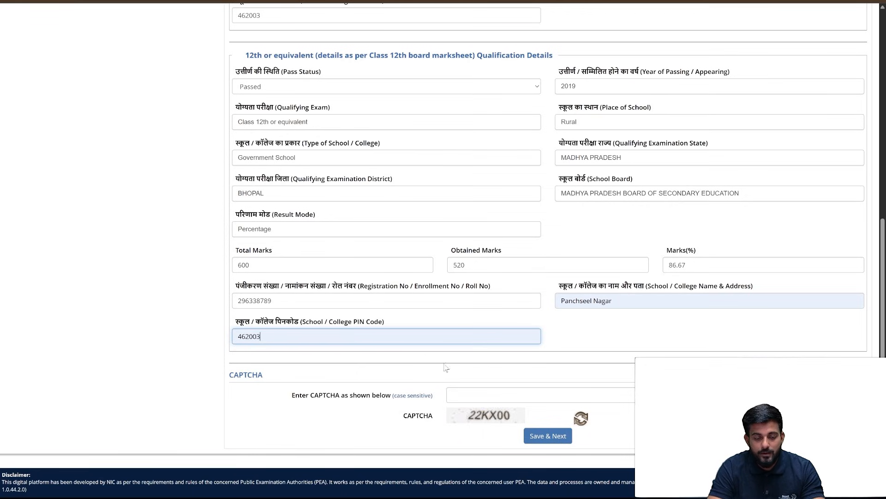
Try to save the qualification details section with the CAPTCHA entered, then dismiss the message
{"action": "left_click", "coordinate": [496, 398]}
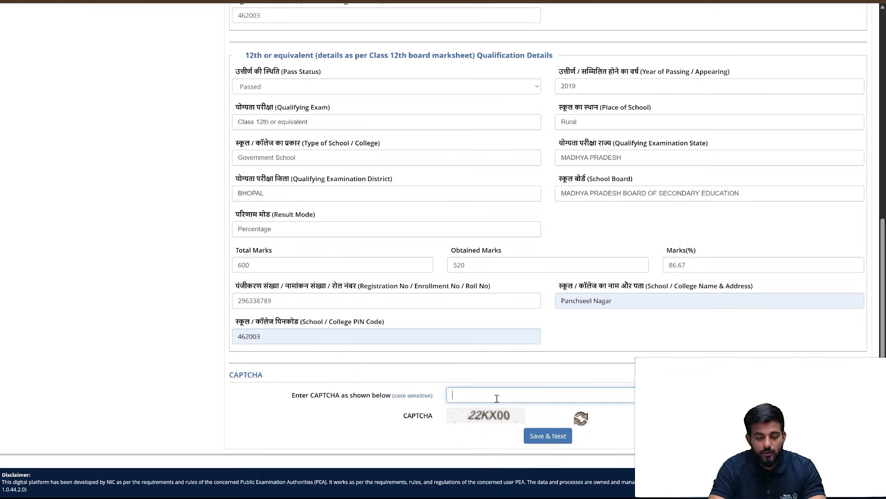
{"action": "type", "text": "22k"}
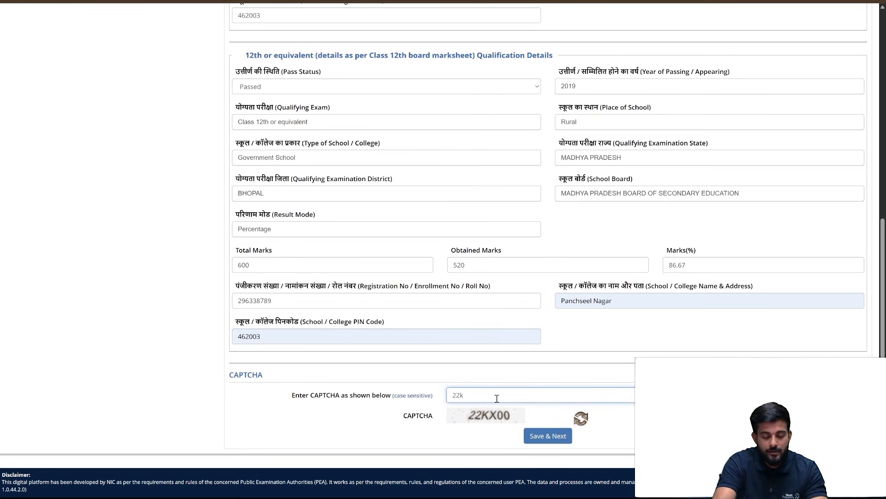
{"action": "type", "text": "X00"}
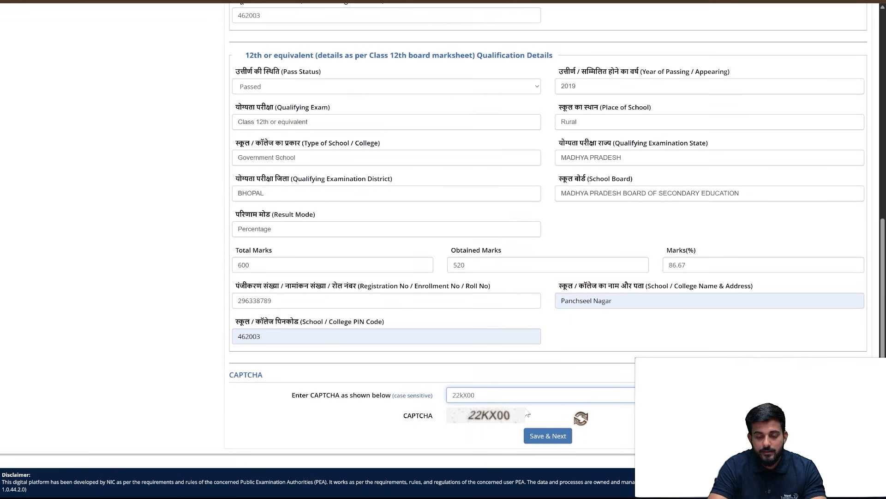
{"action": "left_click", "coordinate": [531, 436]}
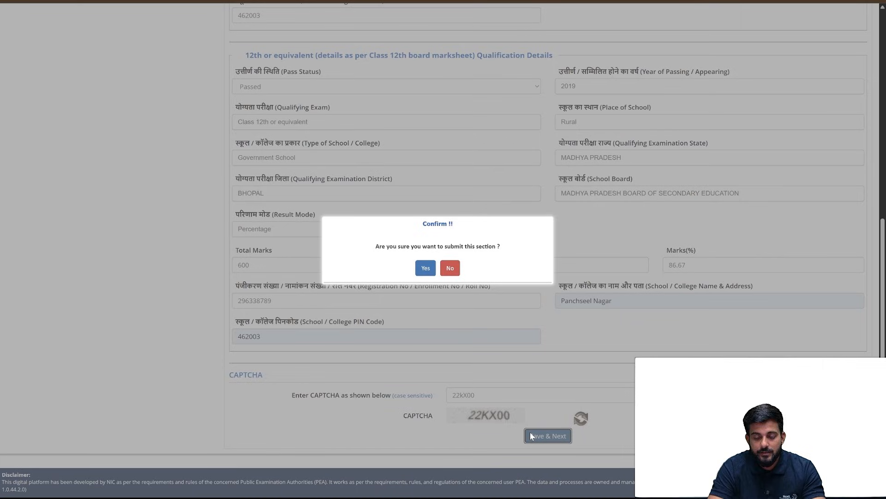
{"action": "left_click", "coordinate": [426, 270]}
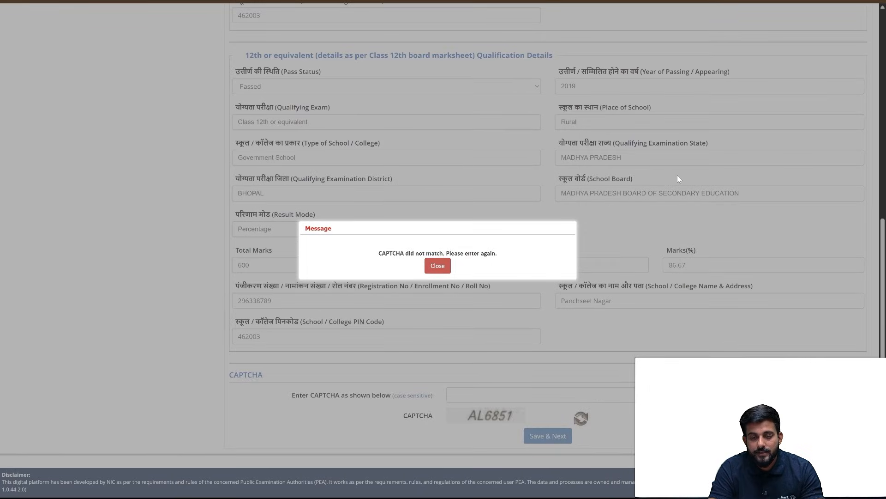
{"action": "left_click", "coordinate": [436, 265]}
Re-enter the new CAPTCHA and save and confirm the qualification details section
{"action": "left_click", "coordinate": [495, 394]}
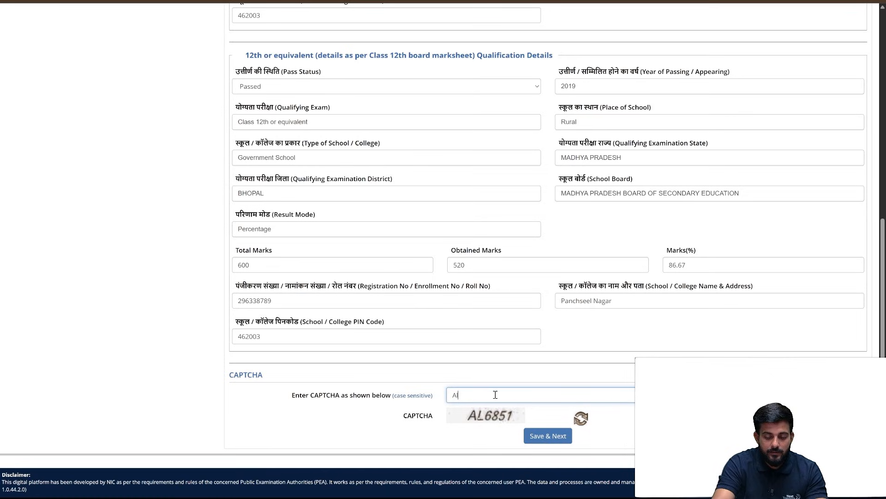
{"action": "type", "text": "AL"}
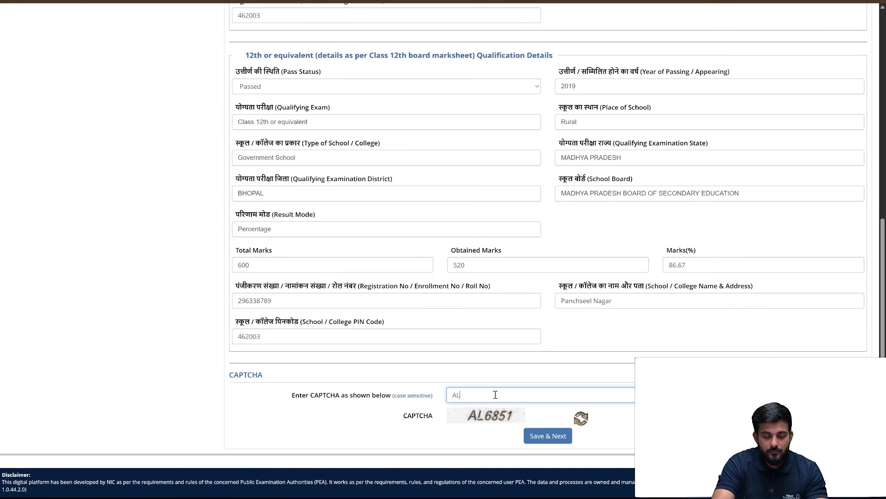
{"action": "type", "text": "68"}
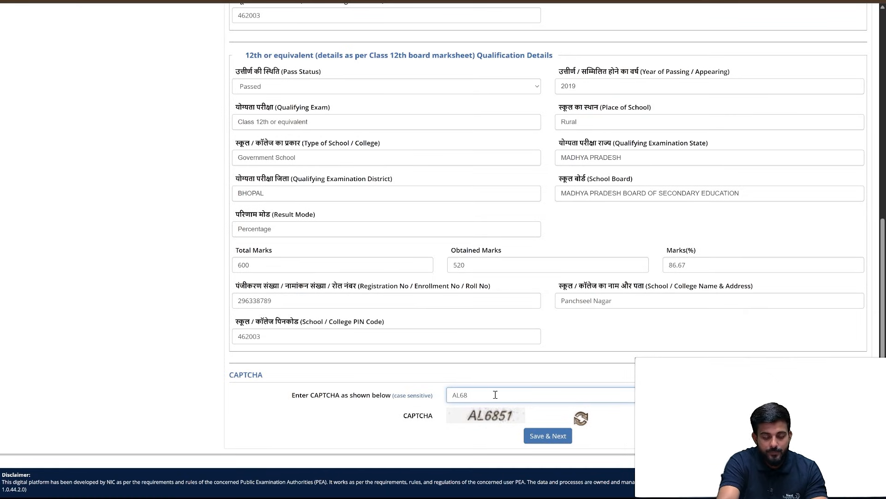
{"action": "type", "text": "51"}
{"action": "left_click", "coordinate": [539, 436]}
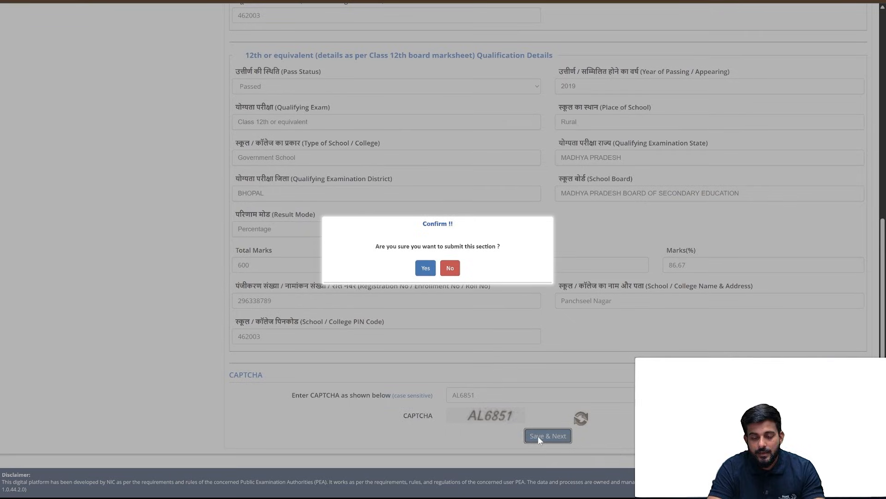
{"action": "left_click", "coordinate": [426, 275]}
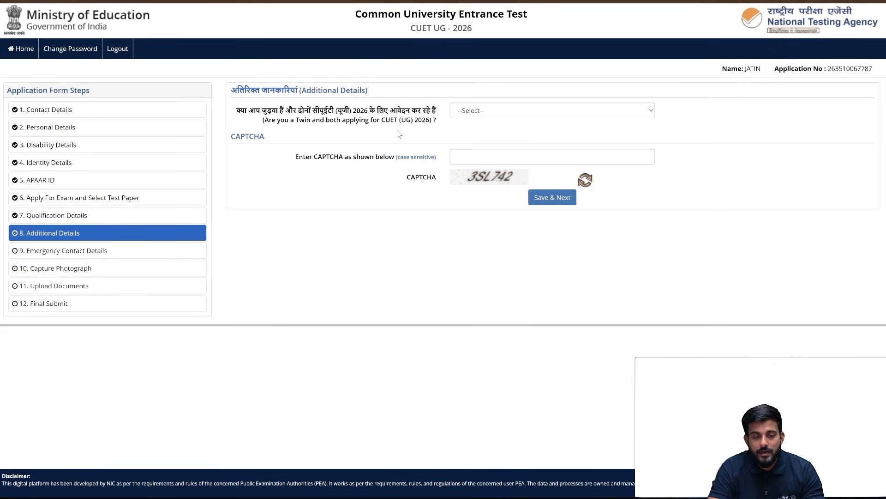
Answer No to the twin applicant question, enter the CAPTCHA, and save and confirm the Additional Details section
{"action": "left_click", "coordinate": [492, 115]}
{"action": "left_click", "coordinate": [483, 137]}
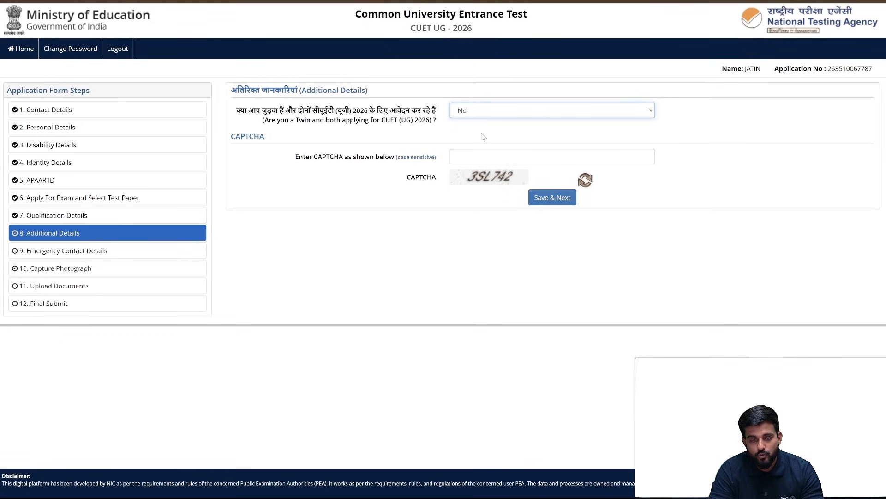
{"action": "left_click", "coordinate": [475, 152]}
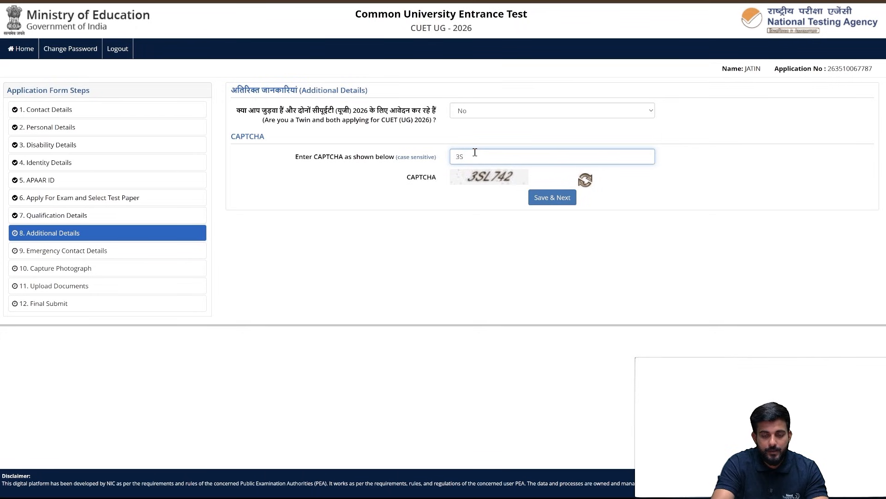
{"action": "type", "text": "3SL742"}
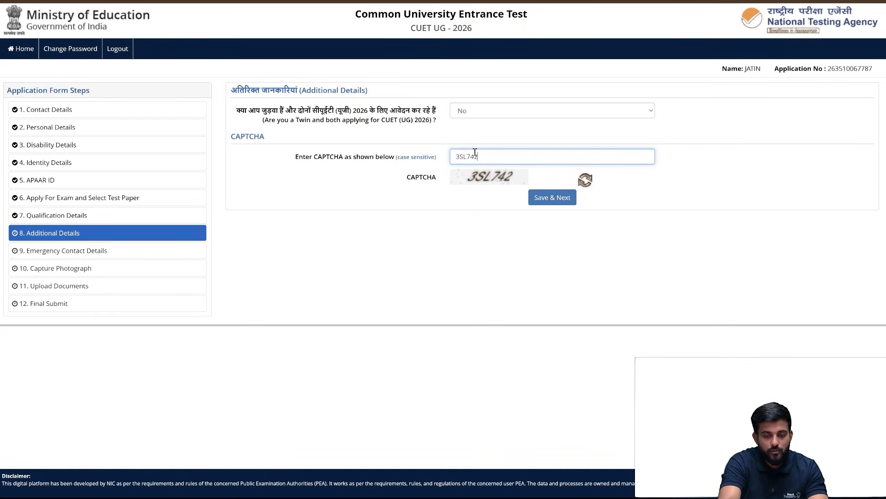
{"action": "left_click", "coordinate": [540, 193]}
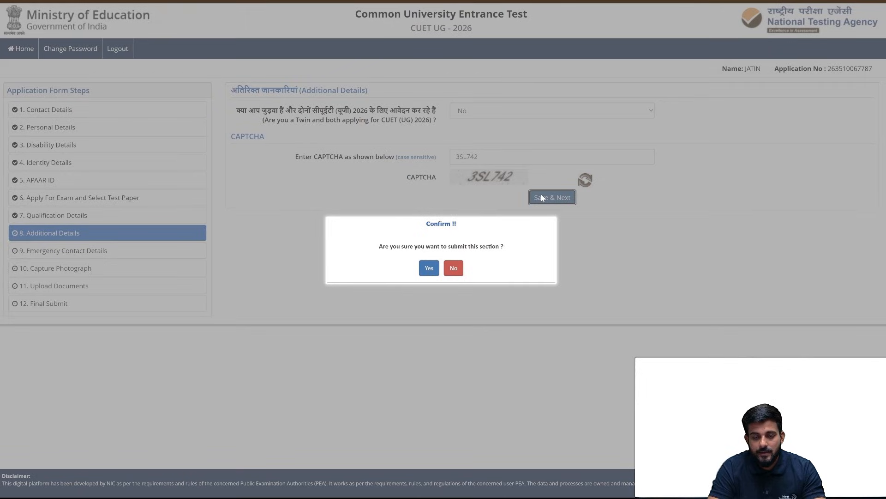
{"action": "left_click", "coordinate": [433, 269]}
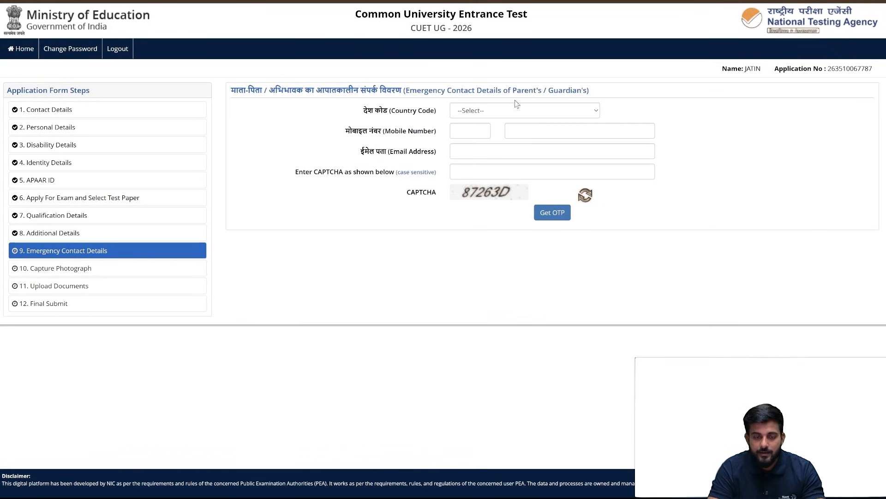
Set the emergency contact country code to India and enter the parent's mobile number
{"action": "left_click", "coordinate": [510, 111]}
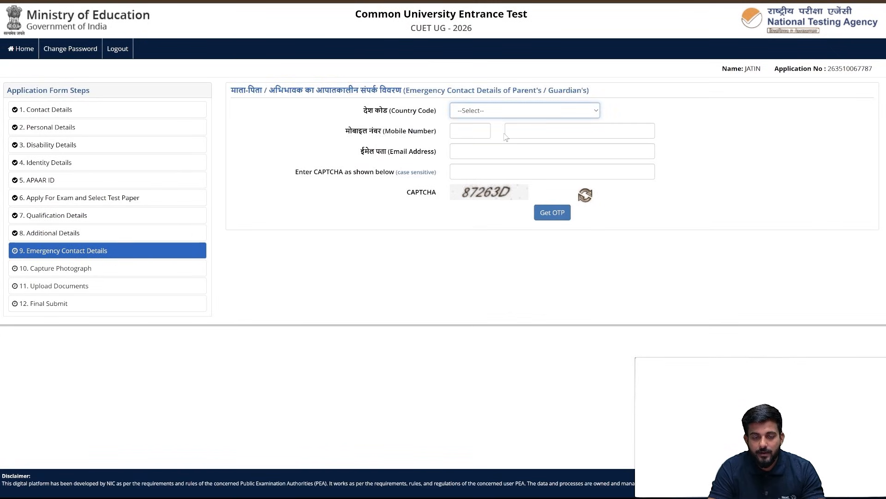
{"action": "left_click", "coordinate": [506, 137]}
{"action": "left_click", "coordinate": [514, 130]}
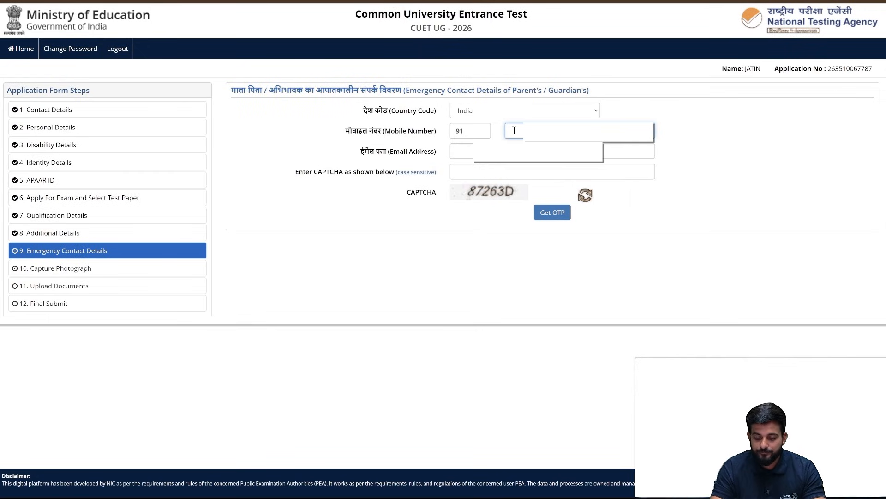
{"action": "type", "text": "90"}
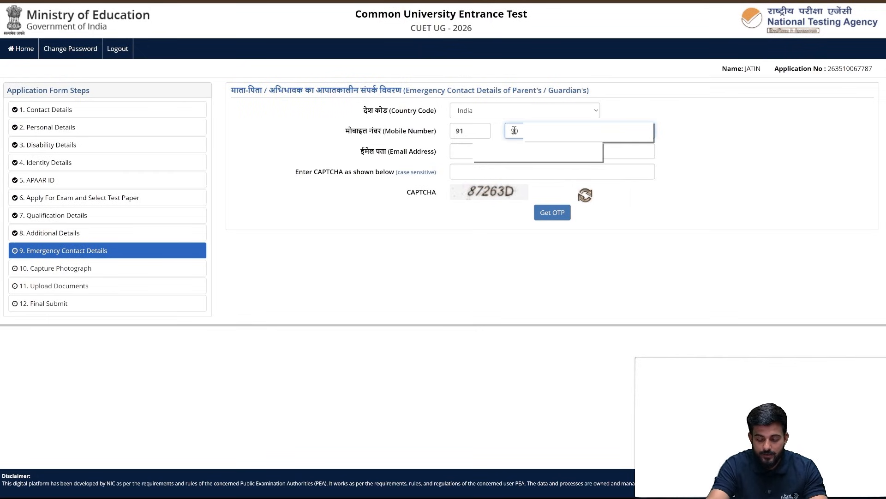
{"action": "type", "text": "74"}
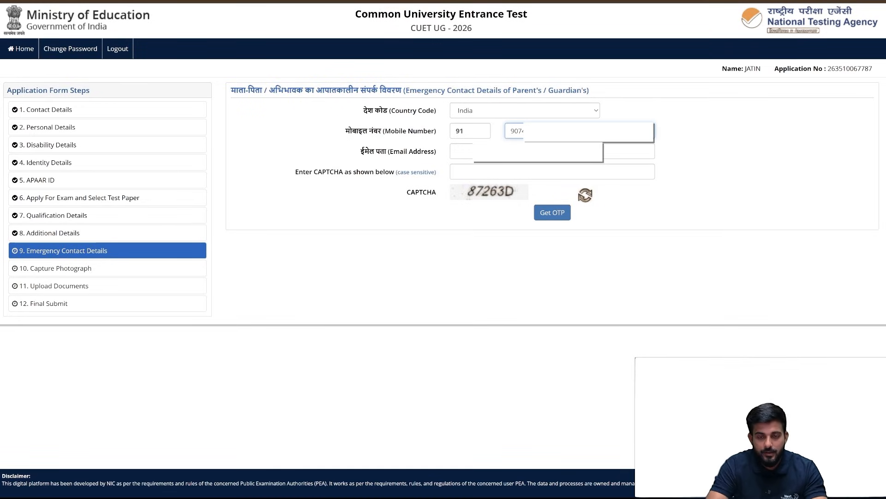
Fill in the parent's e-mail address for the emergency contact
{"action": "key", "text": "Tab"}
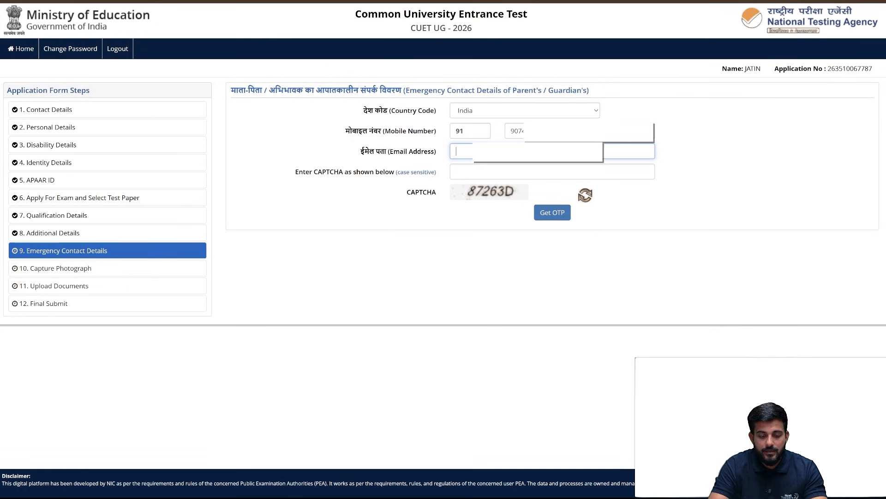
{"action": "type", "text": "OLI"}
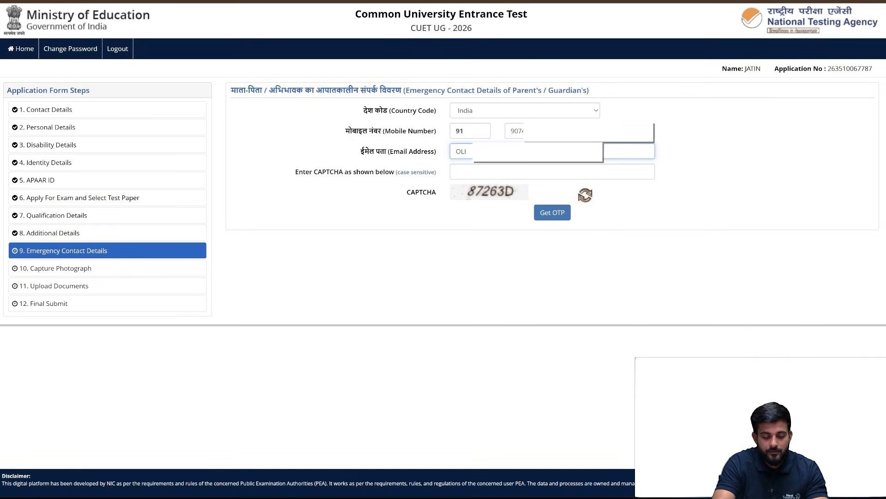
{"action": "type", "text": "VI"}
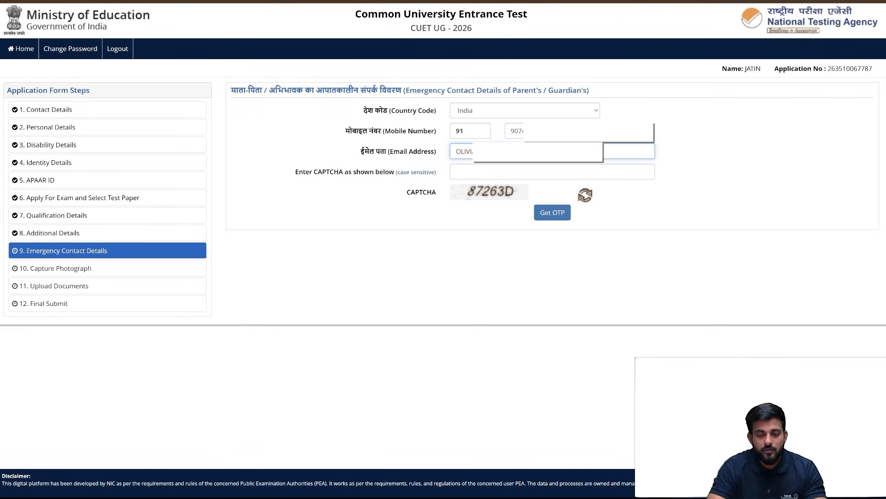
Try to request the OTP with the CAPTCHA entered, then dismiss the message
{"action": "left_click", "coordinate": [499, 166]}
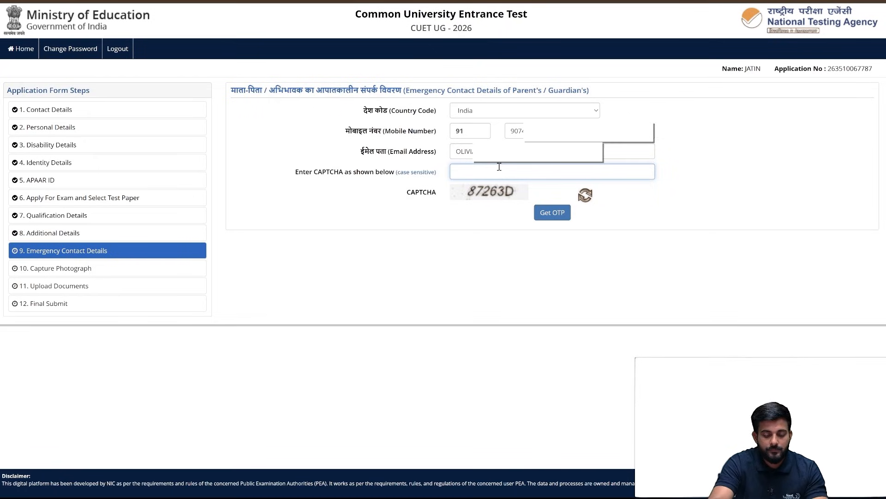
{"action": "type", "text": "872"}
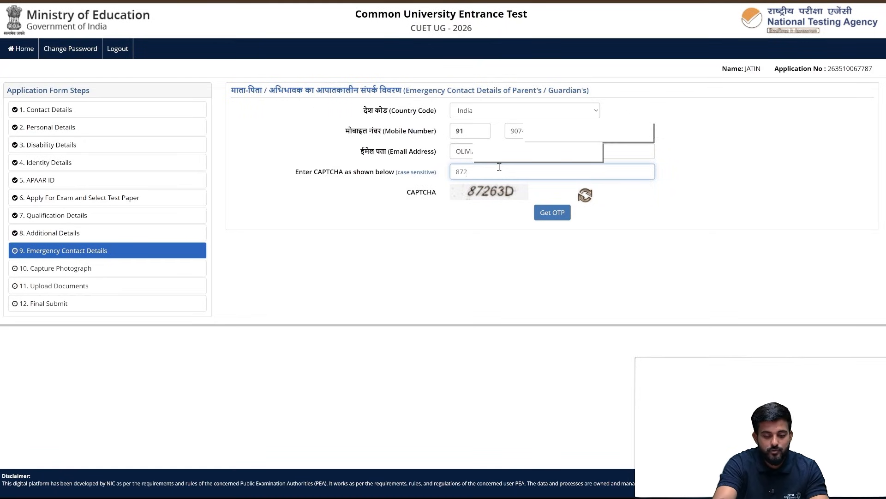
{"action": "type", "text": "73D"}
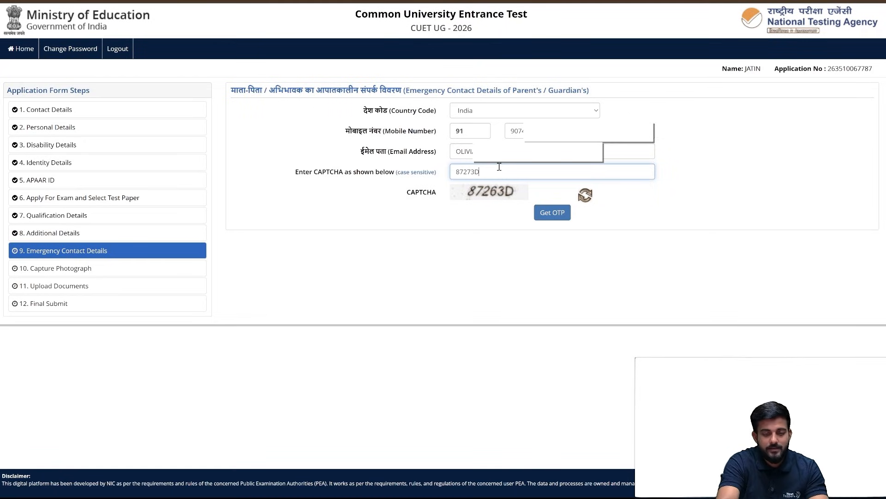
{"action": "left_click", "coordinate": [554, 217]}
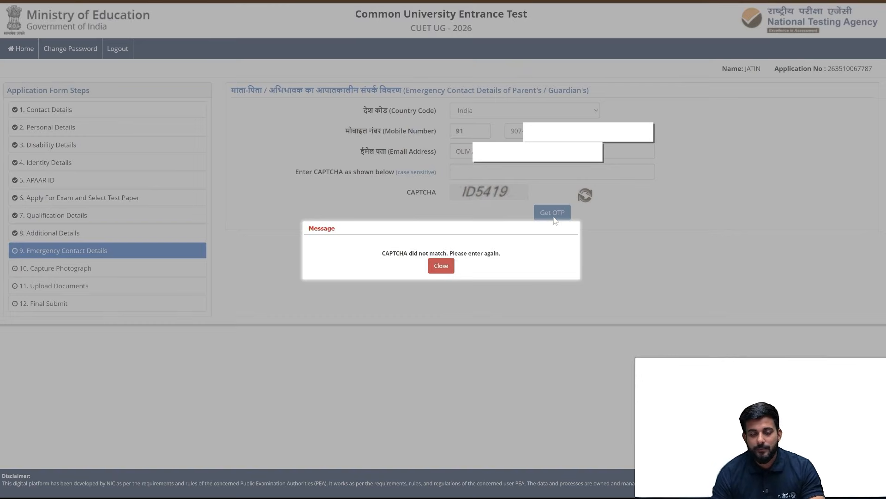
{"action": "left_click", "coordinate": [442, 269]}
Refresh the CAPTCHA, enter 94M88U and try to request the OTP, then close the message
{"action": "left_click", "coordinate": [479, 173]}
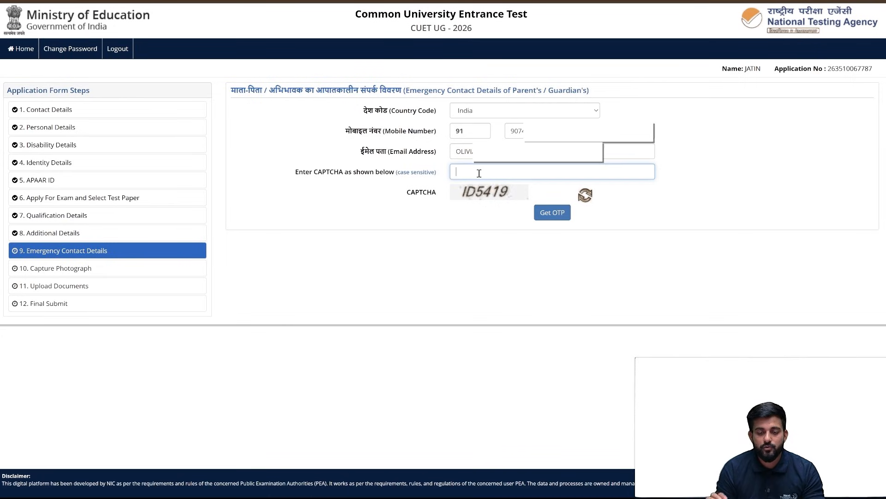
{"action": "left_click", "coordinate": [585, 195]}
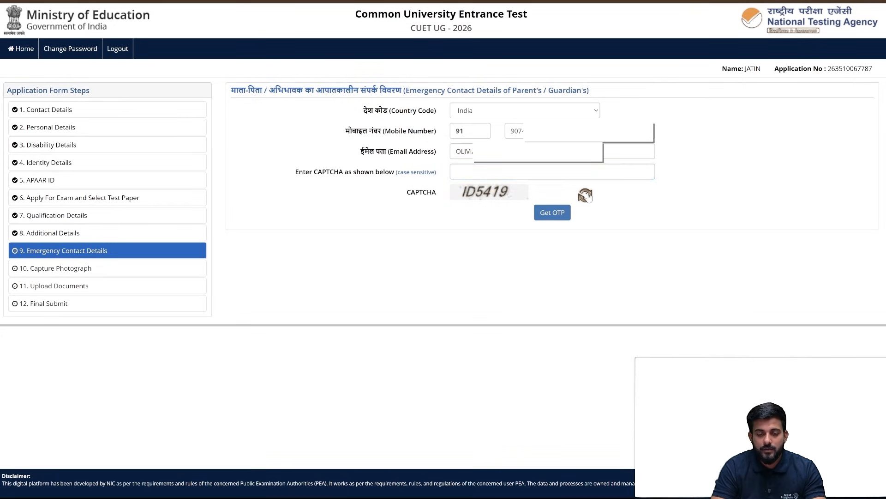
{"action": "left_click", "coordinate": [519, 170]}
{"action": "type", "text": "9"}
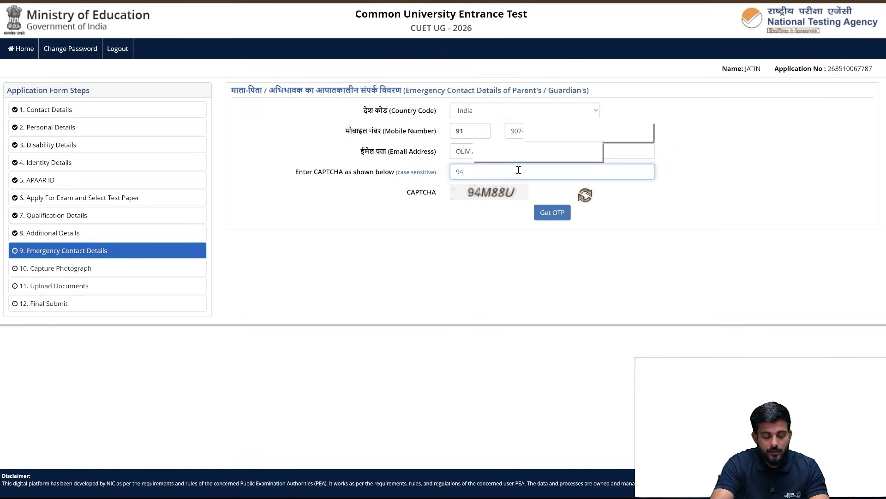
{"action": "type", "text": "4M"}
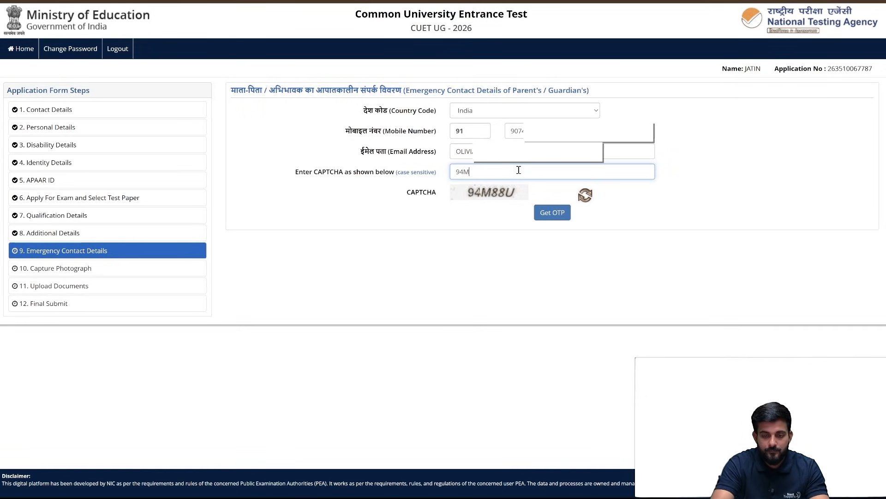
{"action": "type", "text": "88U"}
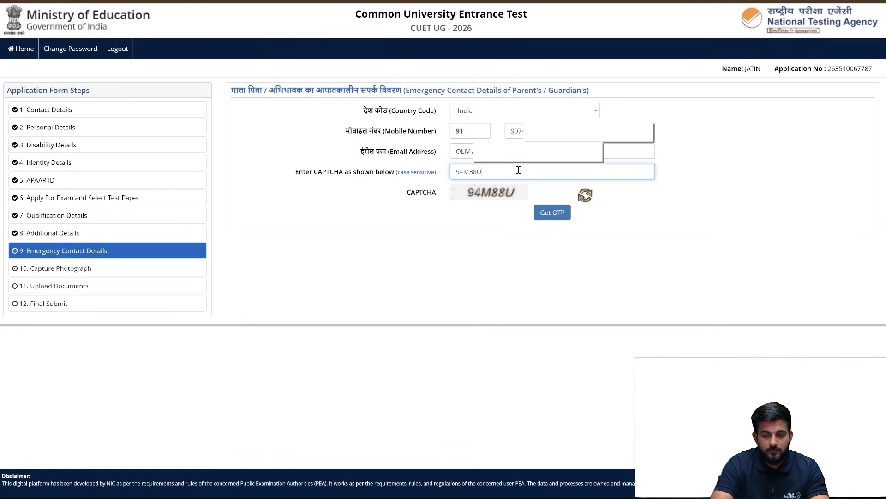
{"action": "left_click", "coordinate": [557, 214]}
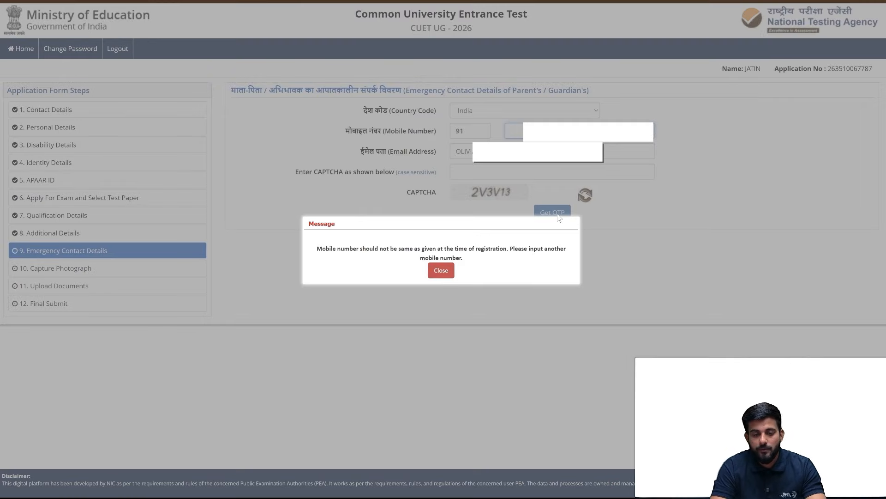
{"action": "left_click", "coordinate": [441, 271]}
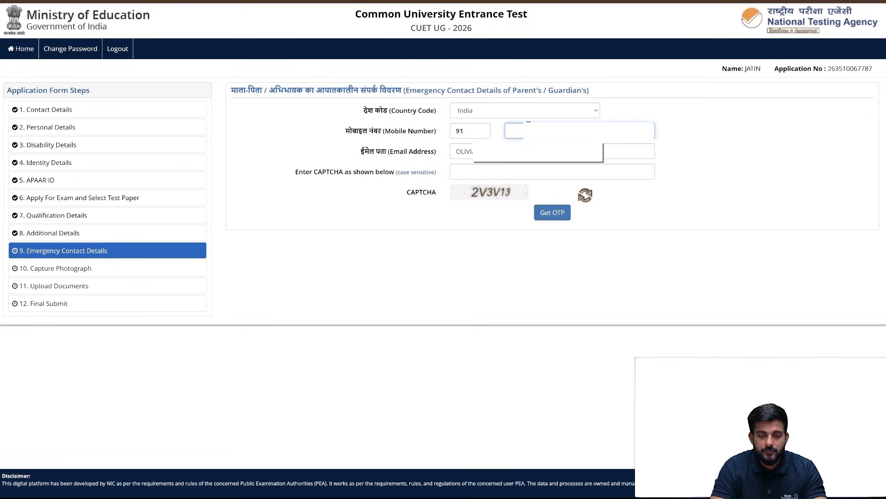
Enter a different parent mobile number, enter CAPTCHA 2V3V13 and try to request the OTP, then close the message
{"action": "type", "text": "888"}
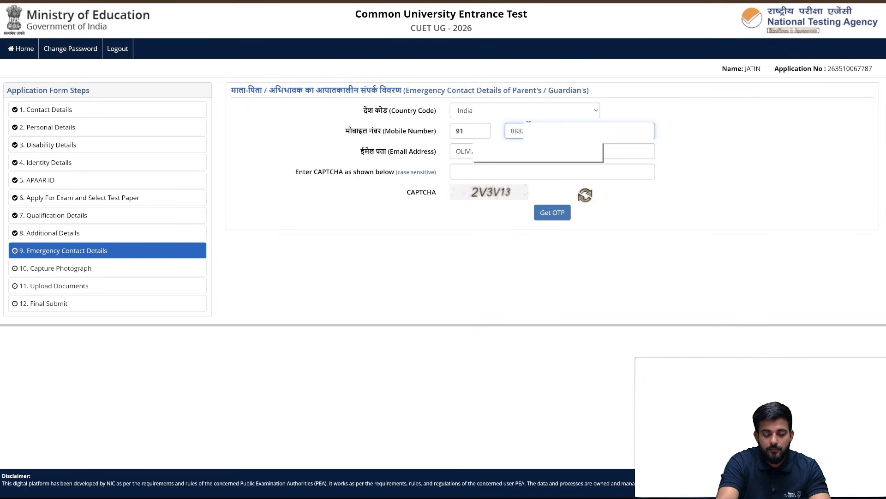
{"action": "left_click", "coordinate": [525, 177]}
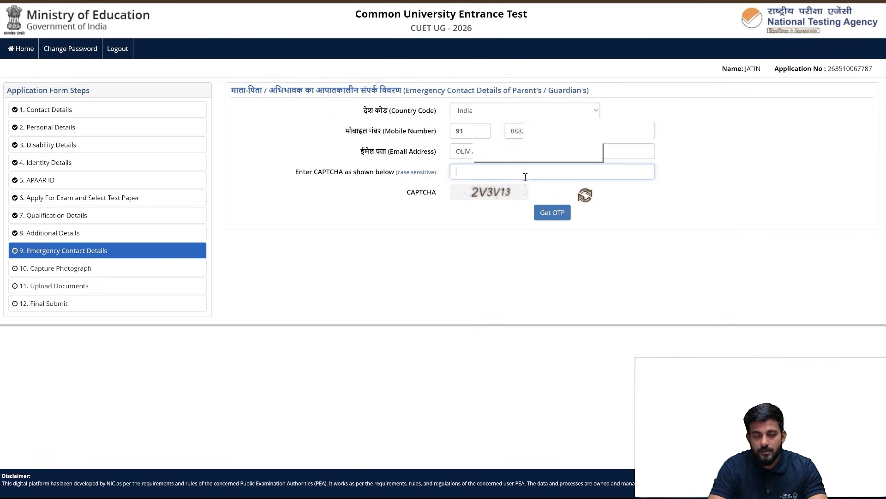
{"action": "type", "text": "2"}
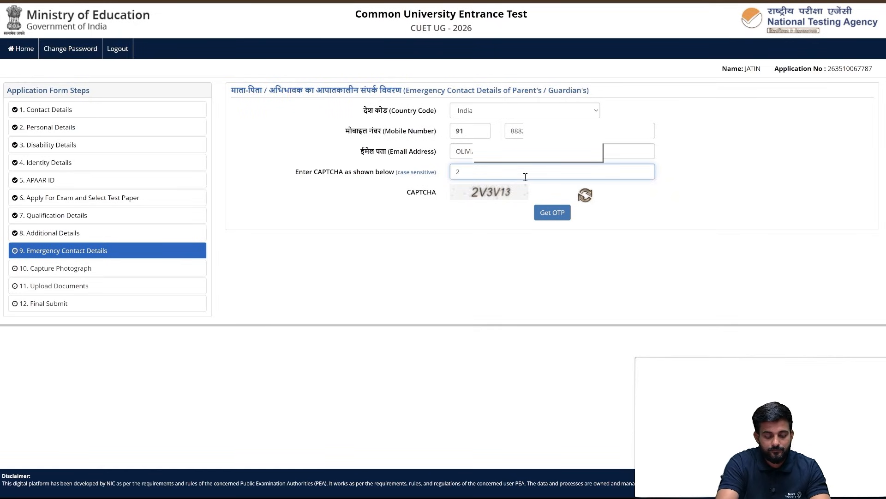
{"action": "type", "text": "V3V13"}
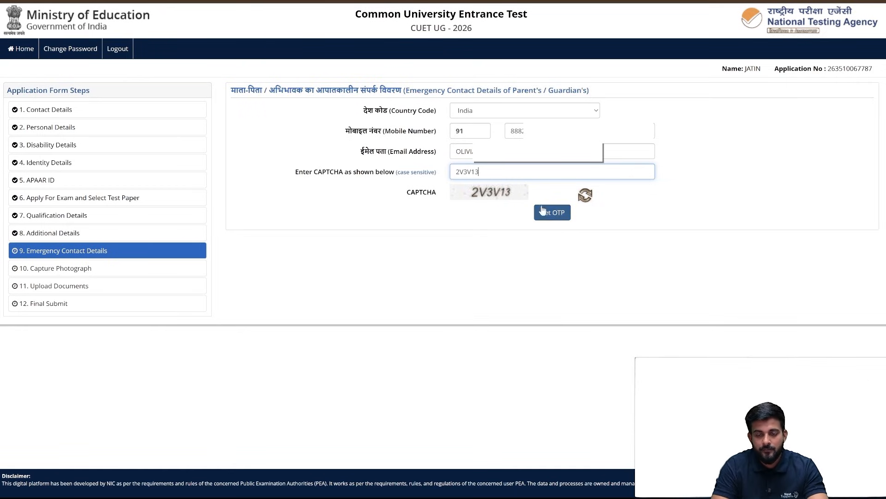
{"action": "left_click", "coordinate": [544, 212]}
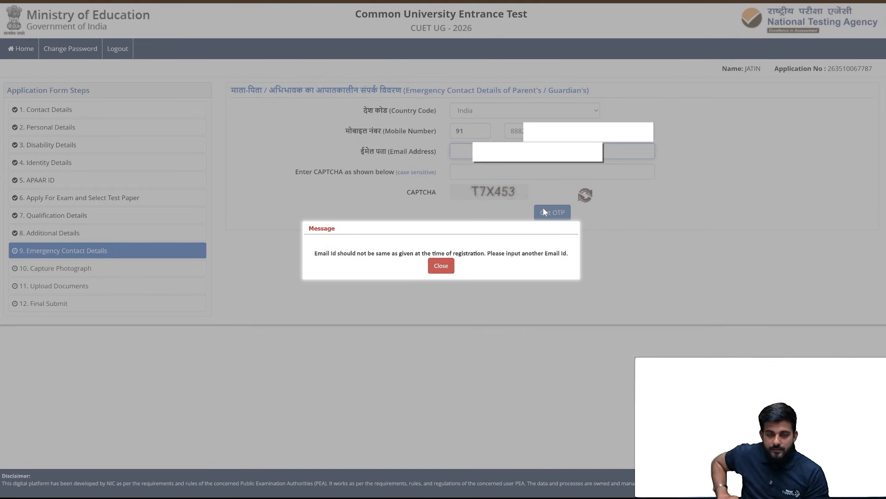
{"action": "left_click", "coordinate": [442, 266]}
Replace the parent's e-mail with a different address, enter CAPTCHA T7X453 and request the OTP
{"action": "left_click", "coordinate": [462, 150]}
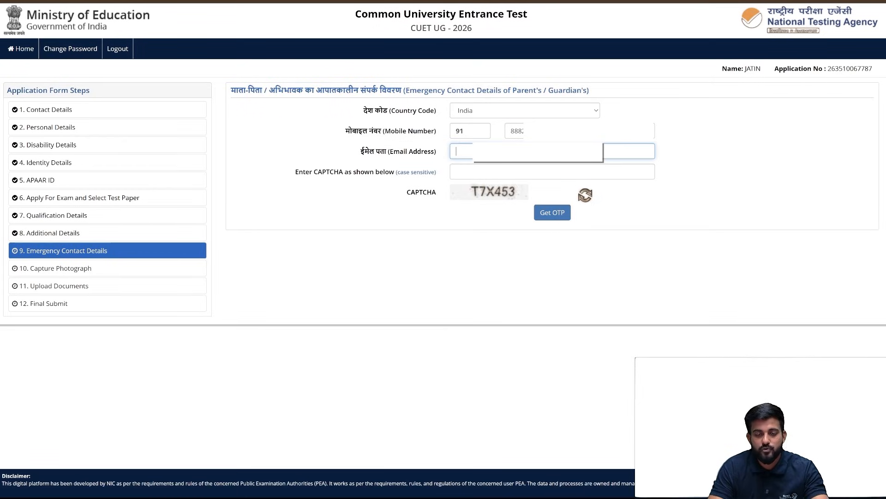
{"action": "left_click", "coordinate": [519, 175]}
{"action": "left_click", "coordinate": [504, 174]}
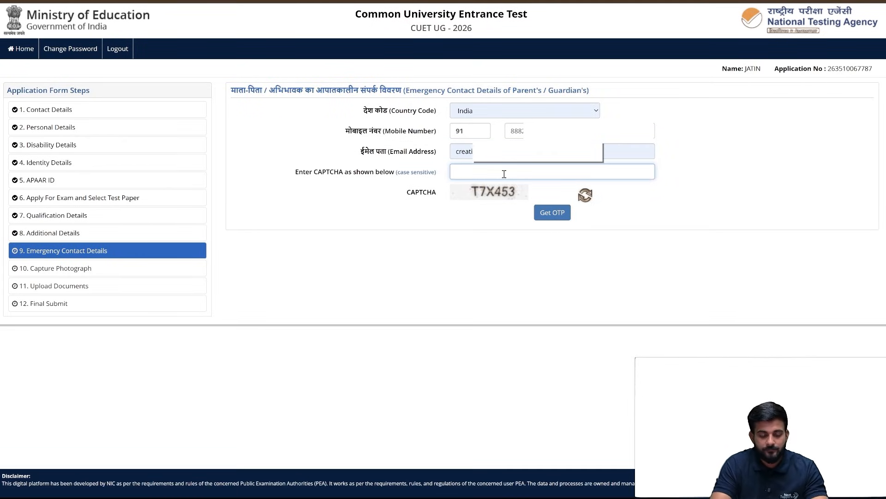
{"action": "type", "text": "T"}
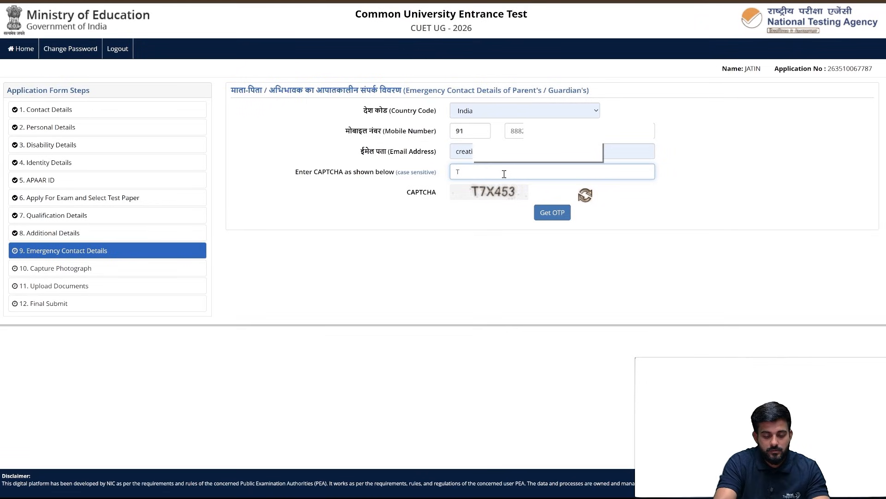
{"action": "type", "text": "7X"}
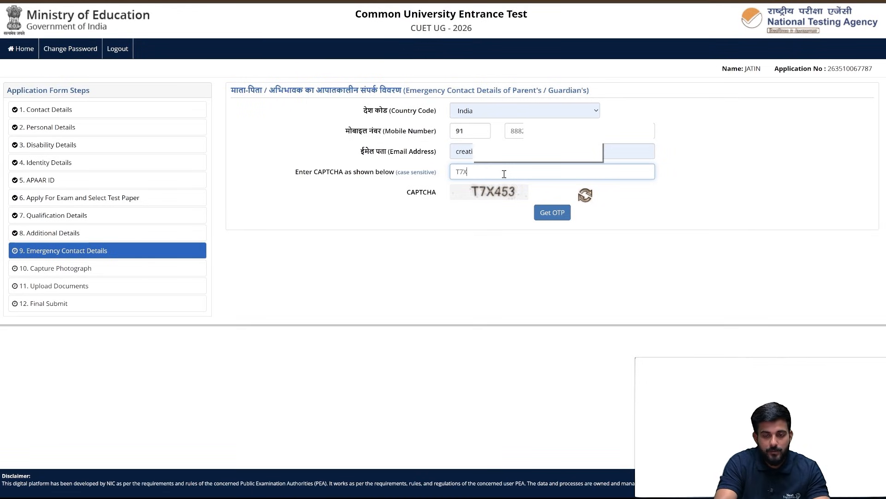
{"action": "type", "text": "453"}
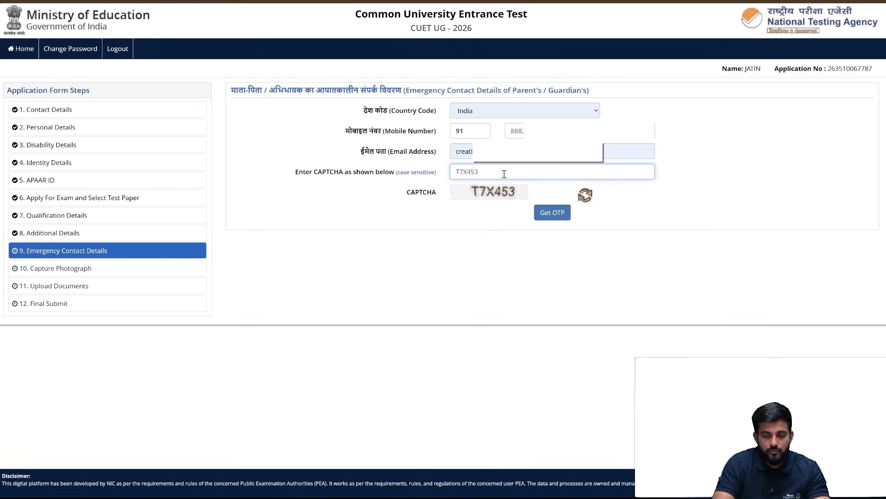
{"action": "left_click", "coordinate": [561, 215]}
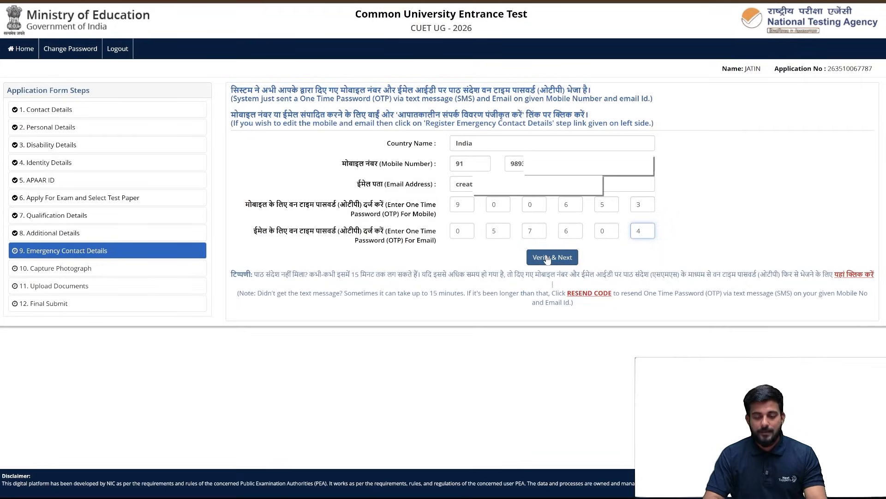
Enter the mobile and e-mail one-time passwords and verify them to move on
{"action": "left_click", "coordinate": [548, 260]}
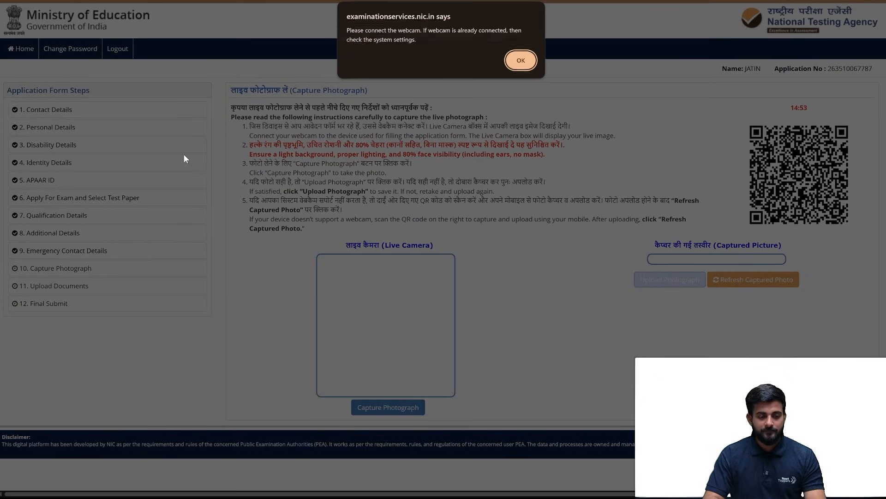
Dismiss the webcam alert and capture the live photograph
{"action": "left_click", "coordinate": [520, 61]}
{"action": "left_click", "coordinate": [390, 408]}
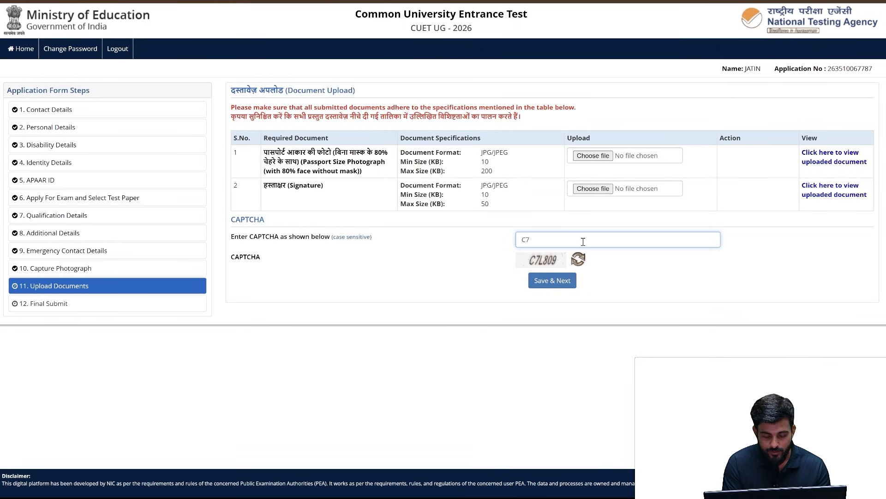
Enter CAPTCHA C7L809, save the Document Upload section and confirm submitting the document form
{"action": "type", "text": "809"}
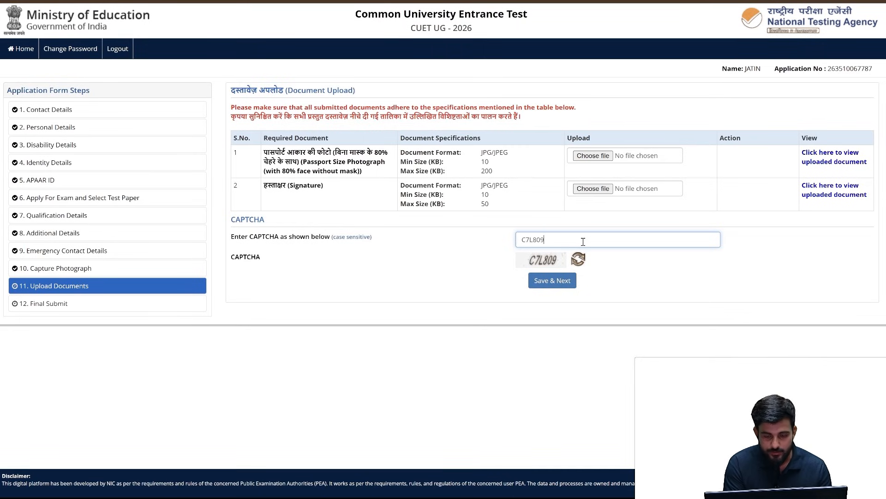
{"action": "left_click", "coordinate": [546, 286]}
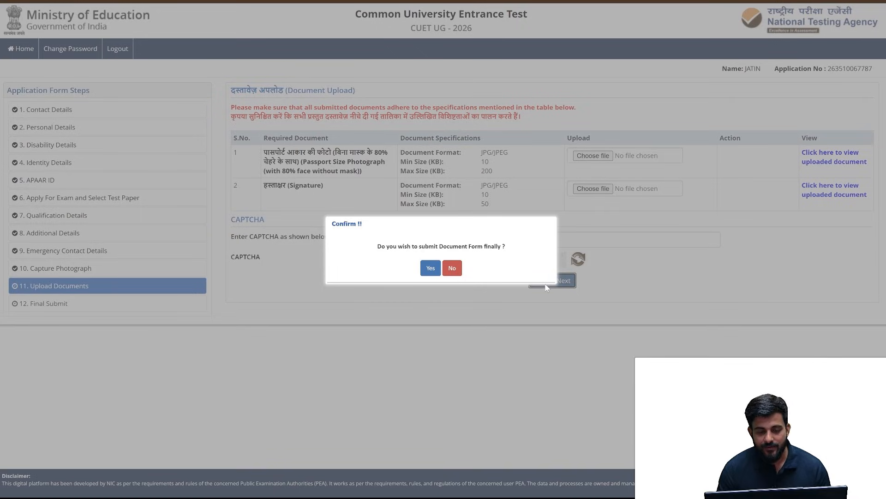
{"action": "left_click", "coordinate": [429, 270]}
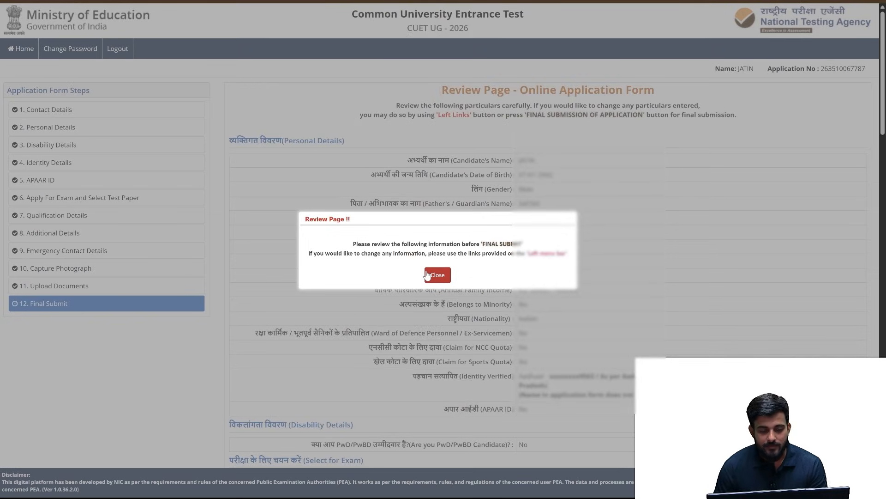
Close the review notice and read through the application details on the review page
{"action": "left_click", "coordinate": [436, 276]}
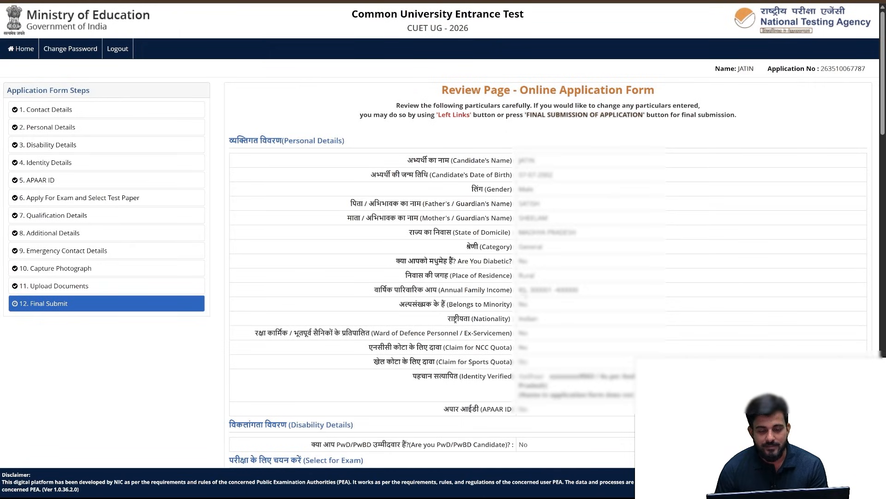
{"action": "scroll", "coordinate": [523, 291], "scroll_direction": "down", "scroll_amount": 2}
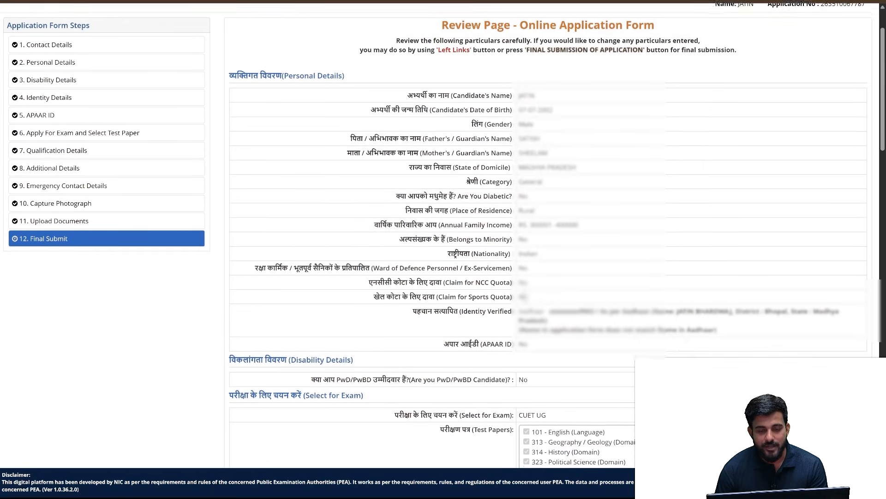
{"action": "scroll", "coordinate": [524, 291], "scroll_direction": "down", "scroll_amount": 5}
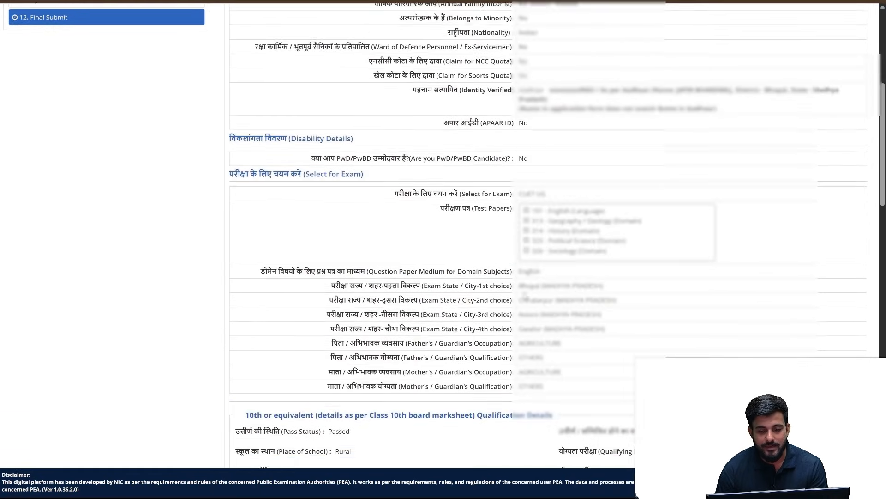
{"action": "scroll", "coordinate": [523, 290], "scroll_direction": "down", "scroll_amount": 20}
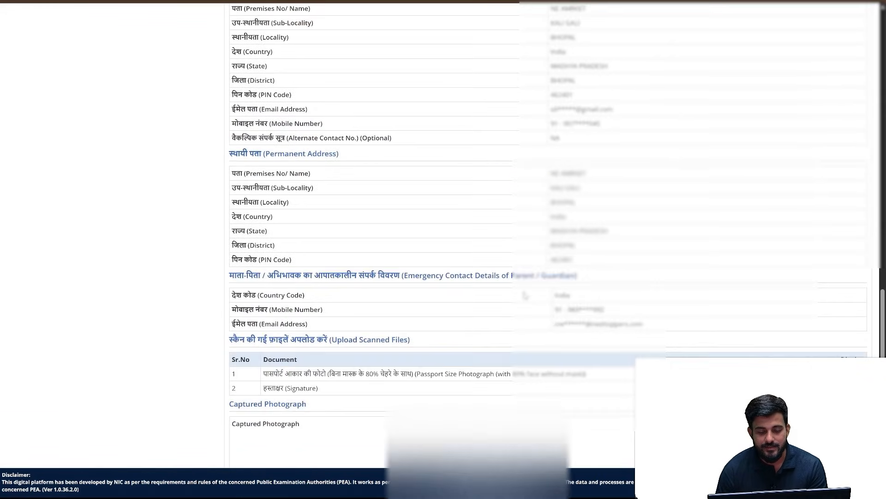
{"action": "scroll", "coordinate": [524, 294], "scroll_direction": "down", "scroll_amount": 4}
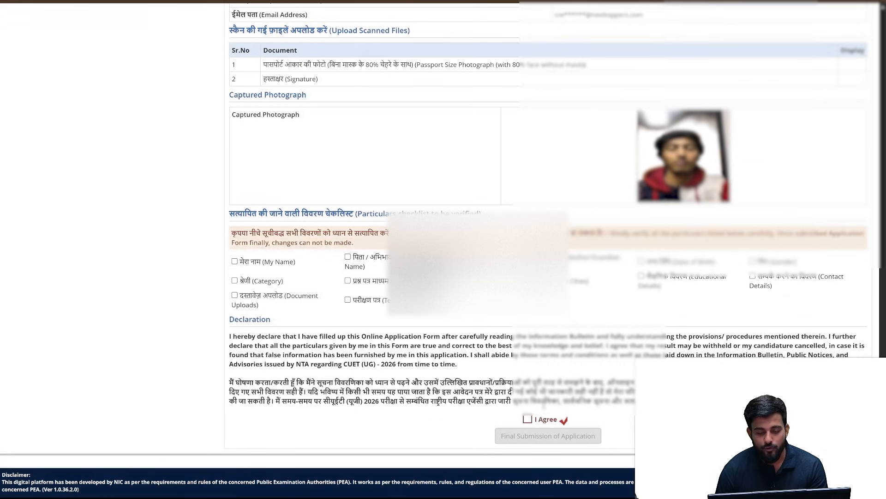
Try to tick I Agree before the checklist, then dismiss the alert
{"action": "left_click", "coordinate": [528, 419]}
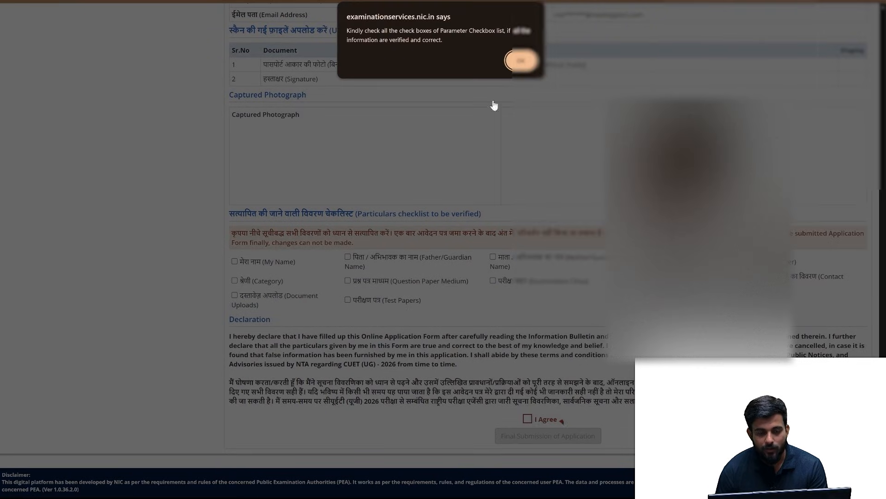
{"action": "left_click", "coordinate": [519, 60]}
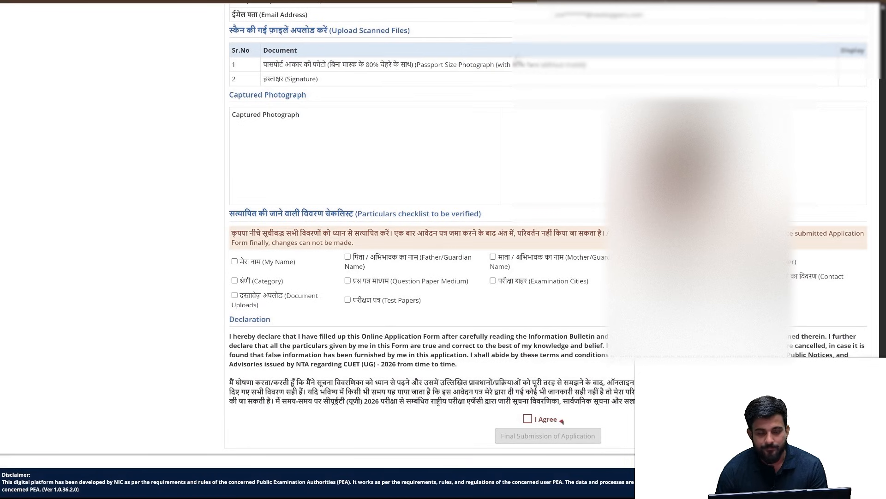
Tick every item in the particulars checklist, from My Name through Test Papers
{"action": "left_click", "coordinate": [234, 262]}
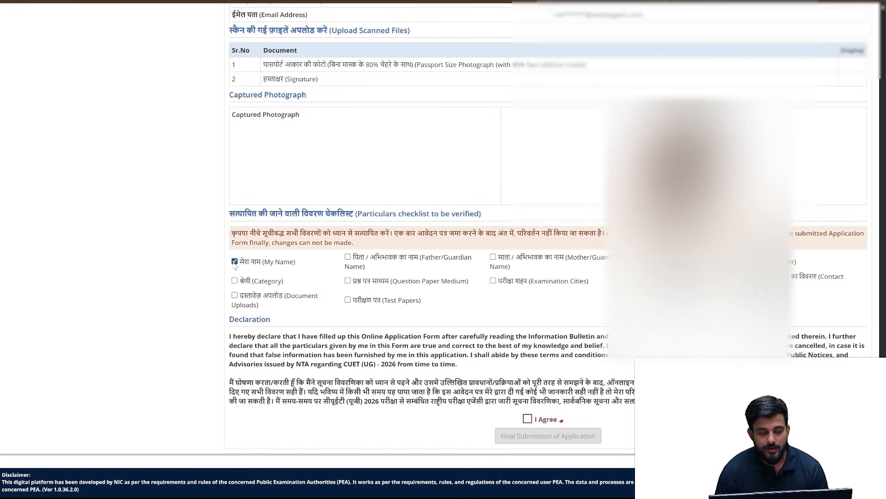
{"action": "left_click", "coordinate": [348, 257]}
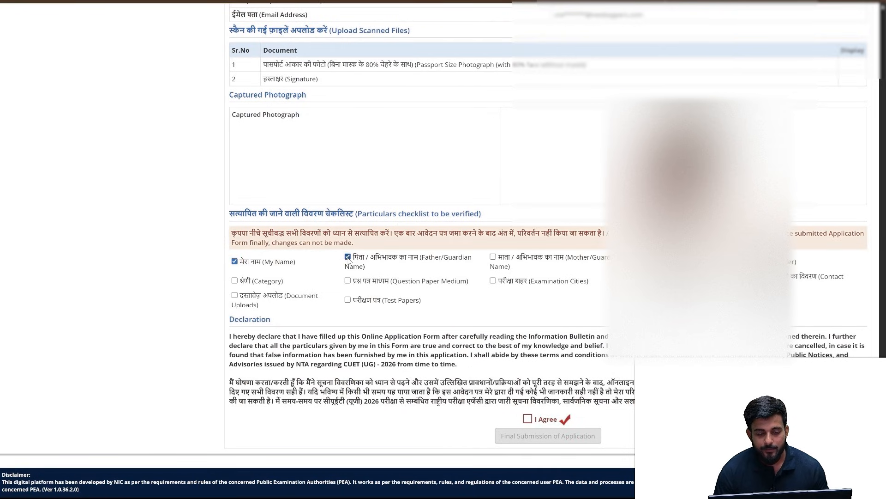
{"action": "left_click", "coordinate": [493, 257]}
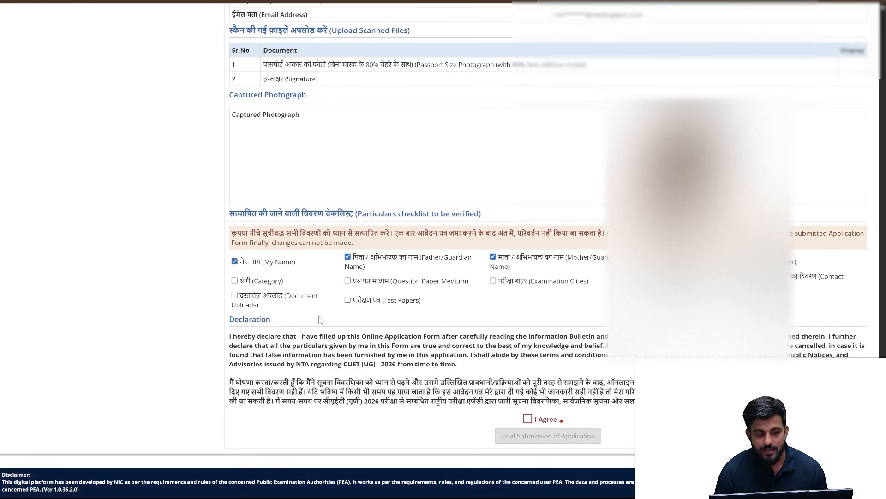
{"action": "left_click", "coordinate": [234, 281]}
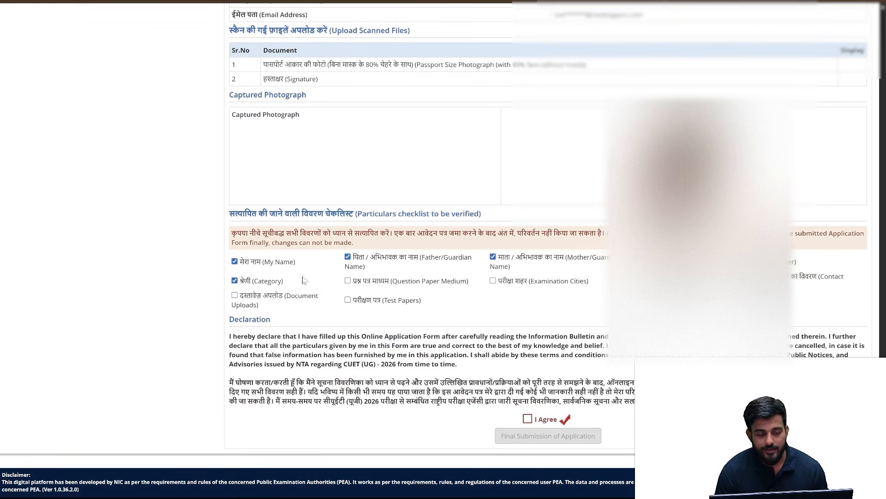
{"action": "left_click", "coordinate": [349, 282]}
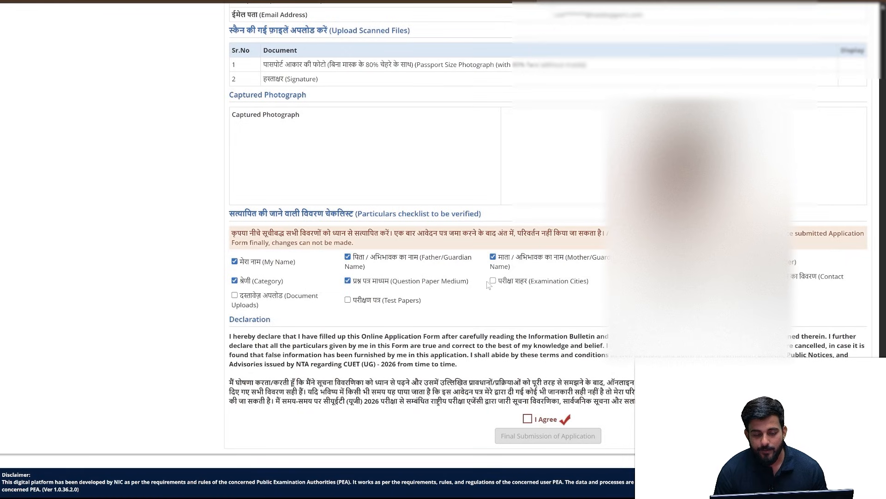
{"action": "left_click", "coordinate": [493, 282]}
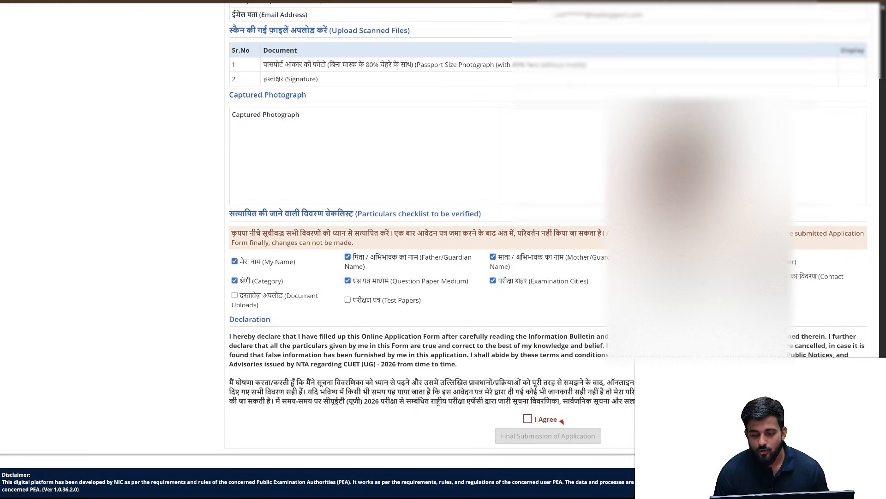
{"action": "left_click", "coordinate": [234, 295]}
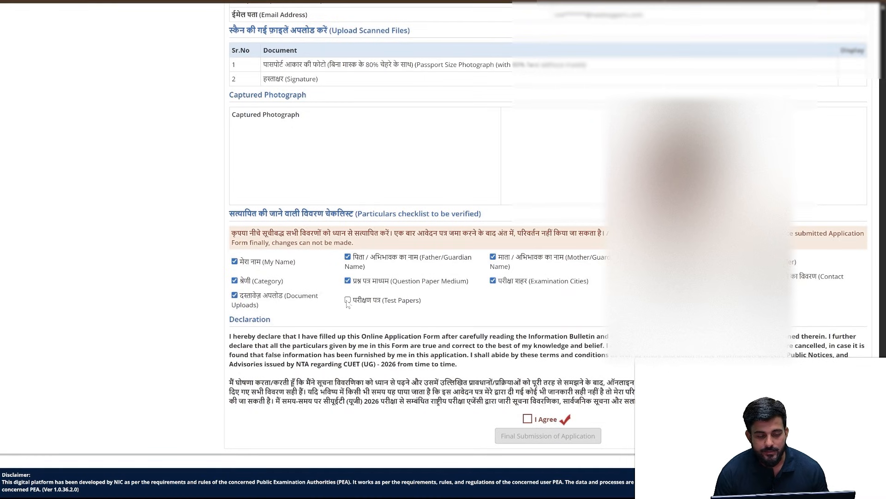
{"action": "left_click", "coordinate": [348, 300]}
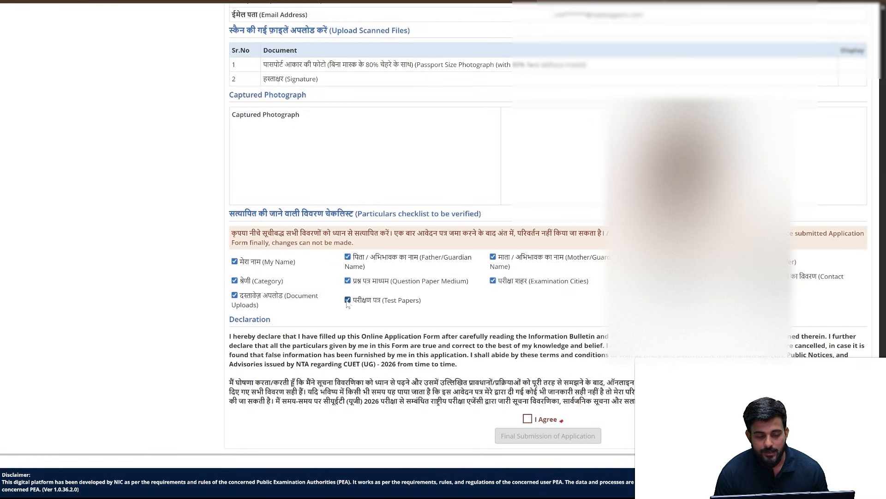
Tick I Agree, submit the final application and confirm the submission
{"action": "left_click", "coordinate": [528, 418]}
{"action": "left_click", "coordinate": [534, 436]}
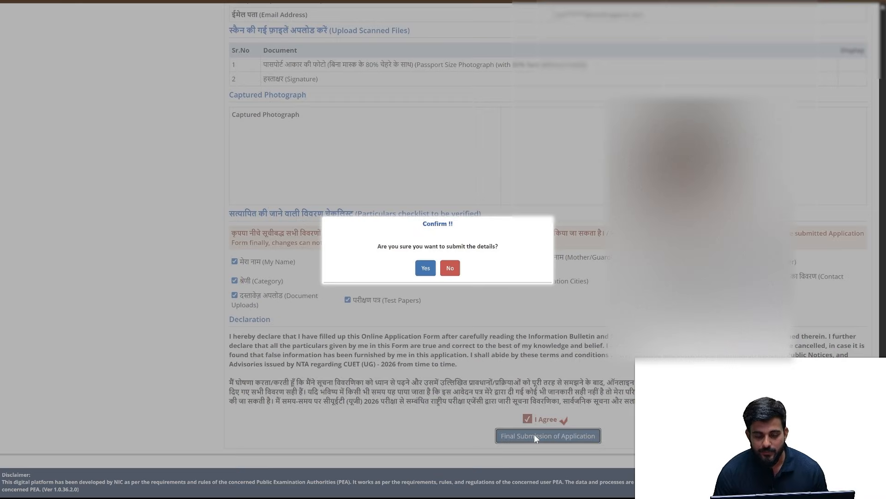
{"action": "left_click", "coordinate": [423, 272]}
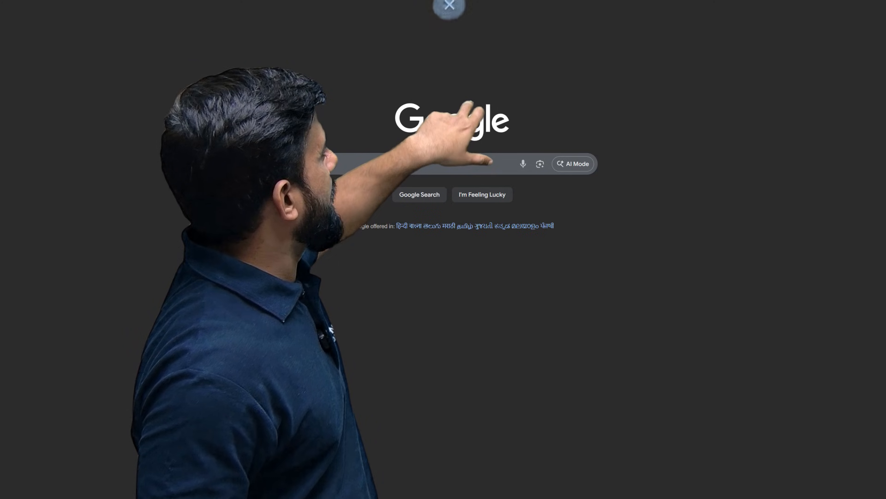
{"action": "right_click", "coordinate": [471, 105]}
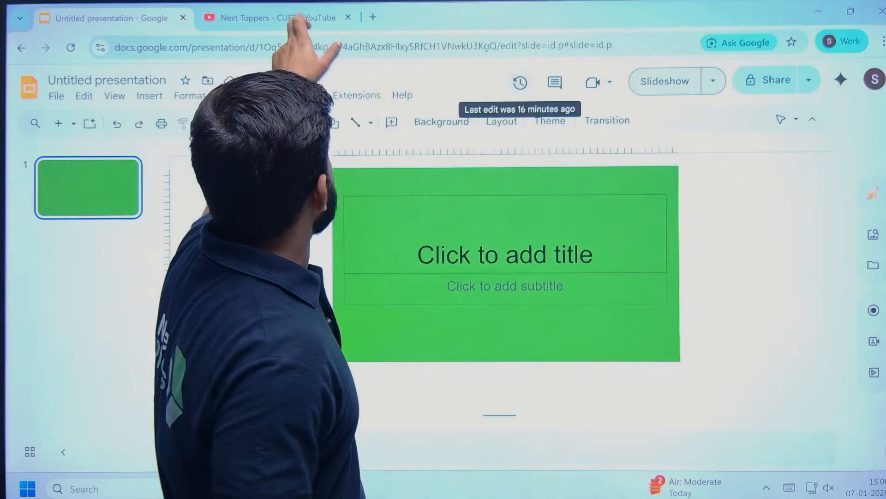
{"action": "left_click", "coordinate": [277, 18]}
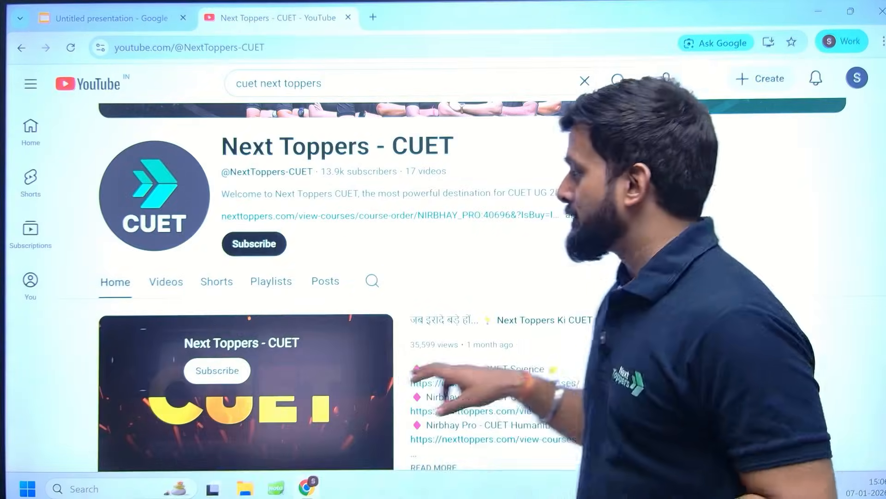
{"action": "scroll", "coordinate": [526, 318], "scroll_direction": "down", "scroll_amount": 2}
{"action": "scroll", "coordinate": [531, 305], "scroll_direction": "up", "scroll_amount": 2}
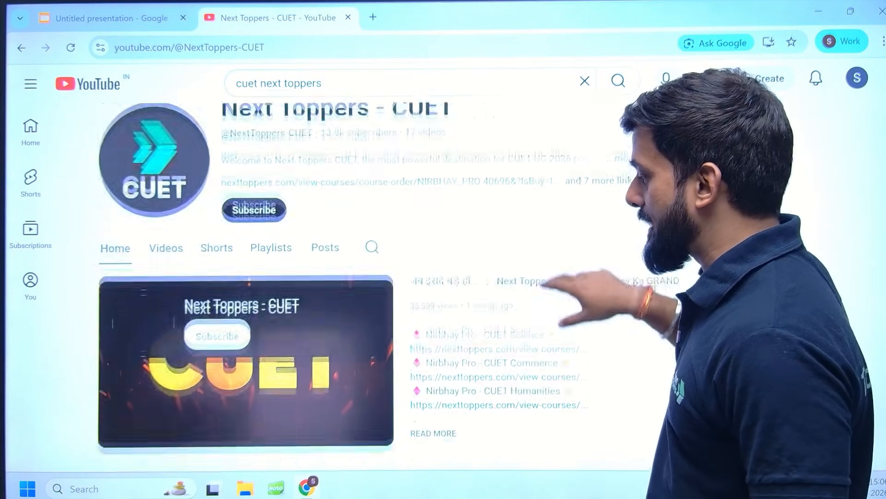
{"action": "scroll", "coordinate": [531, 332], "scroll_direction": "down", "scroll_amount": 2}
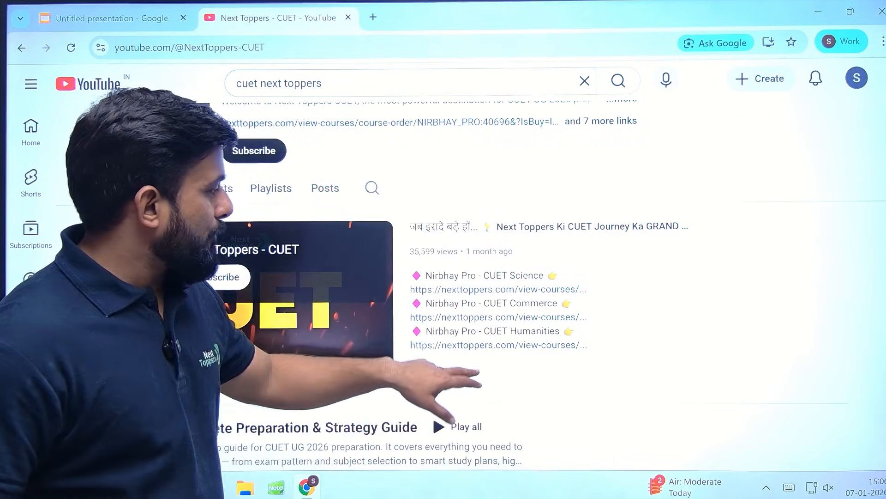
{"action": "scroll", "coordinate": [507, 277], "scroll_direction": "down", "scroll_amount": 1}
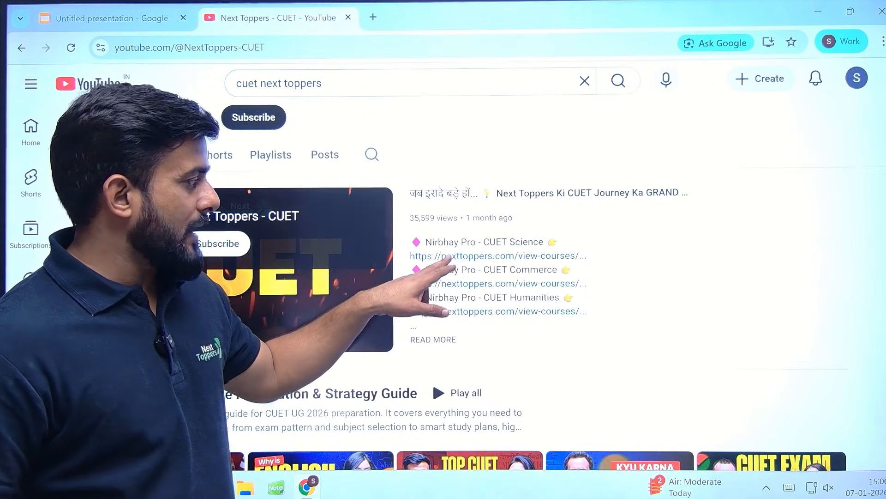